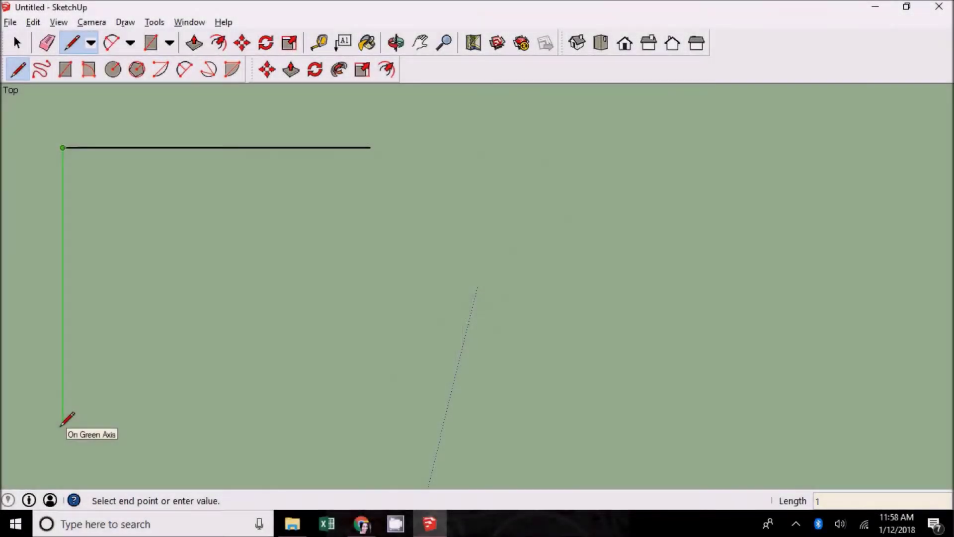
Draw a square block and split it with rectangles into a 4x4 grid.
click(63, 454)
click(65, 69)
click(370, 148)
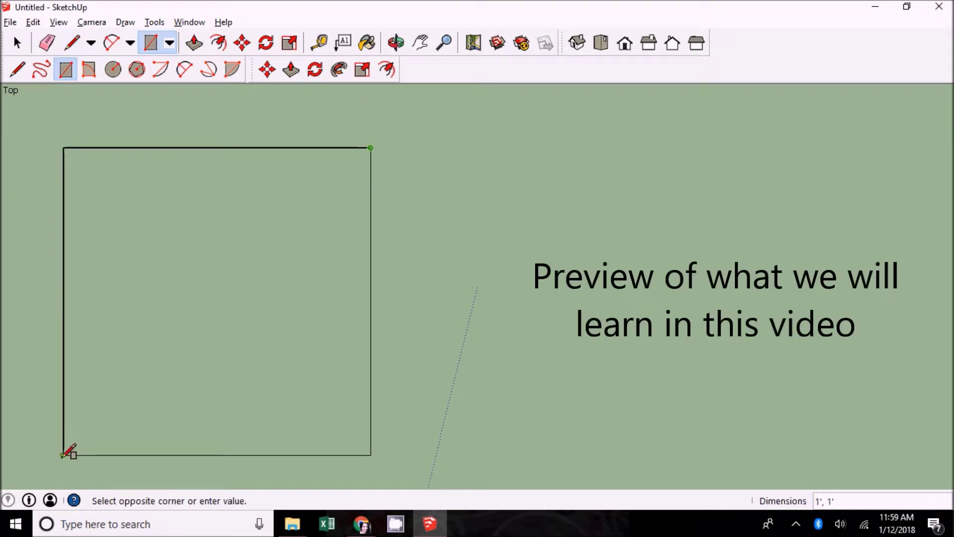
click(64, 455)
click(63, 302)
click(370, 454)
click(63, 378)
click(370, 224)
click(217, 148)
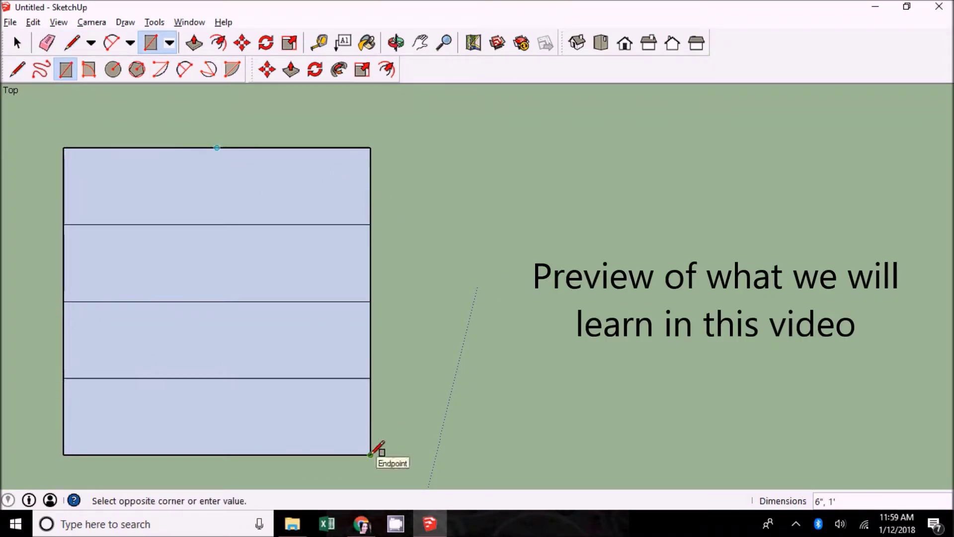
click(370, 455)
click(140, 454)
click(63, 148)
Draw the diagonal star-point lines across the top and right-side grid cells.
click(294, 148)
click(371, 454)
click(72, 43)
click(140, 147)
click(216, 225)
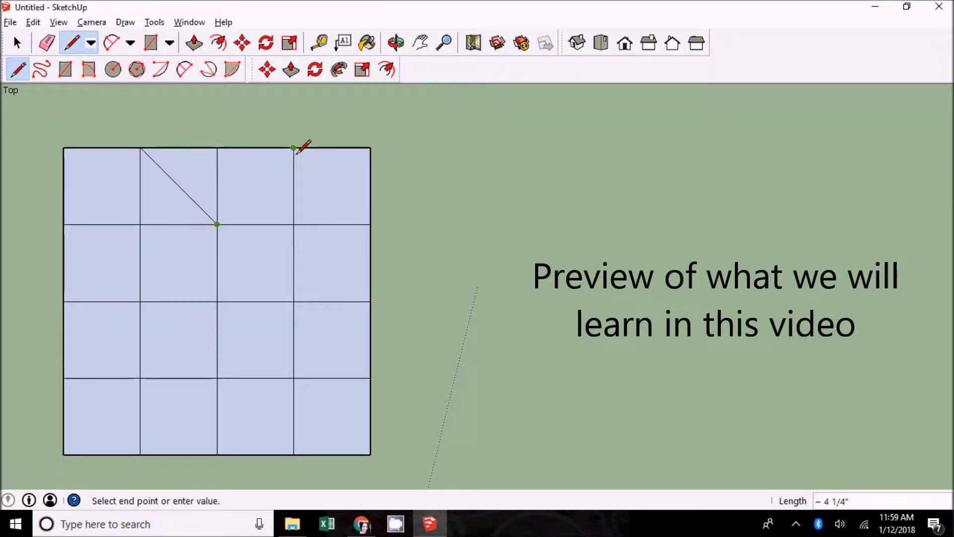
click(294, 147)
click(370, 225)
click(294, 301)
click(370, 378)
click(216, 378)
Add the bottom, left and centre-diamond diagonals, then erase the grid lines inside the diamond.
click(140, 455)
click(63, 378)
click(141, 302)
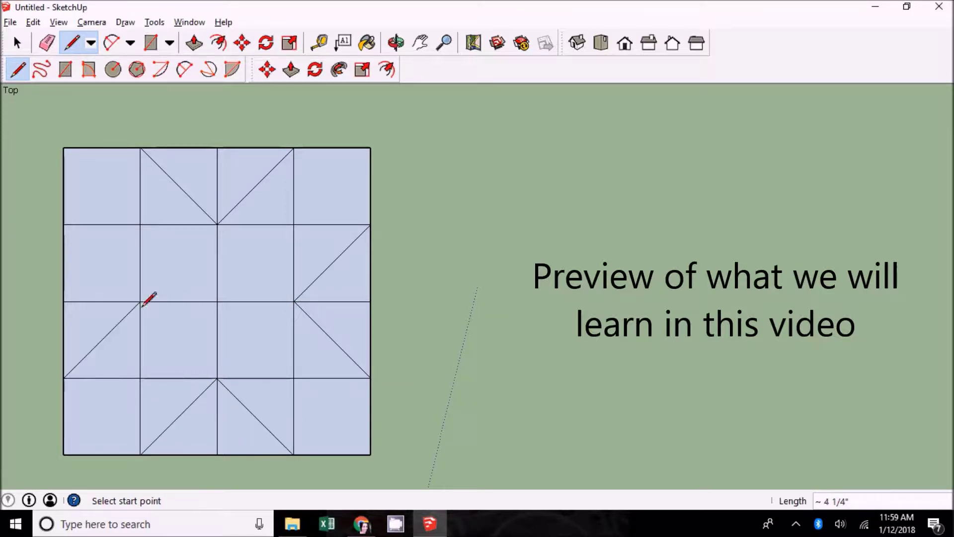
click(140, 302)
click(64, 224)
click(217, 225)
click(140, 302)
click(141, 301)
click(216, 379)
click(294, 302)
click(217, 225)
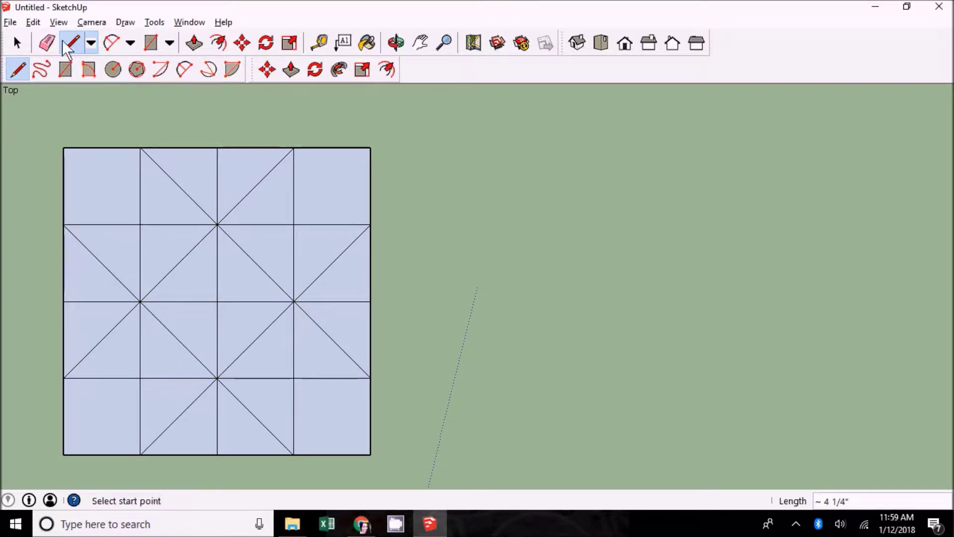
click(46, 42)
drag(216, 264, 253, 302)
Paint the star arm triangles pink.
click(102, 302)
click(367, 43)
click(771, 193)
click(179, 198)
click(269, 198)
click(114, 259)
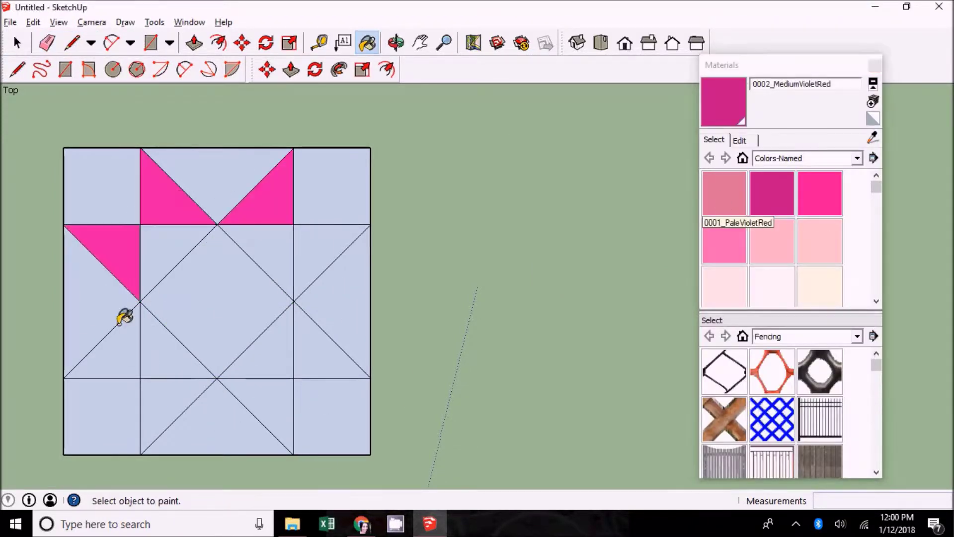
click(102, 343)
click(254, 417)
click(772, 241)
Paint the inner triangles light pink and the centre diamond Crimson.
click(165, 250)
click(269, 250)
click(165, 353)
scroll(770, 238, down, 3)
click(715, 251)
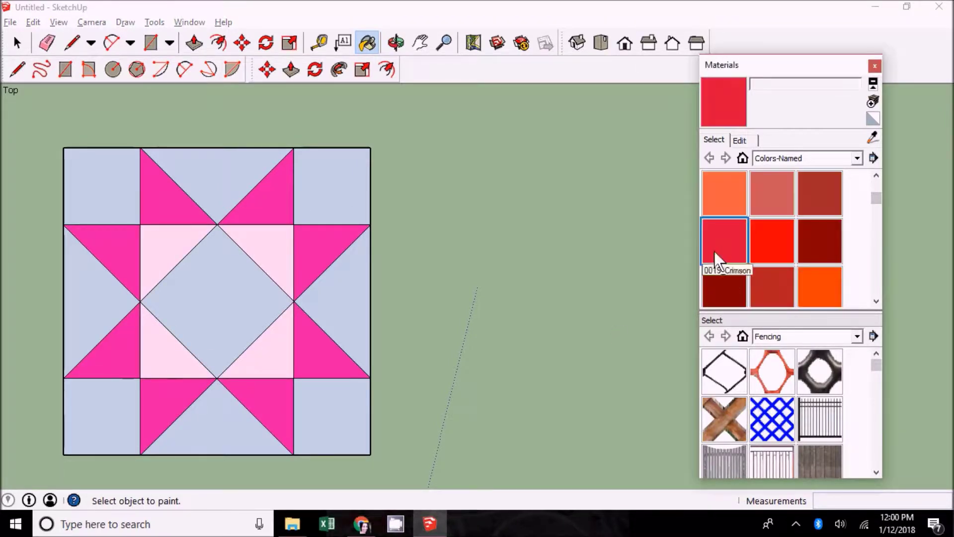
click(217, 302)
Paint the background pieces Orange and close the colour palette.
click(819, 287)
click(216, 169)
click(332, 186)
click(332, 416)
click(107, 398)
click(89, 170)
click(875, 66)
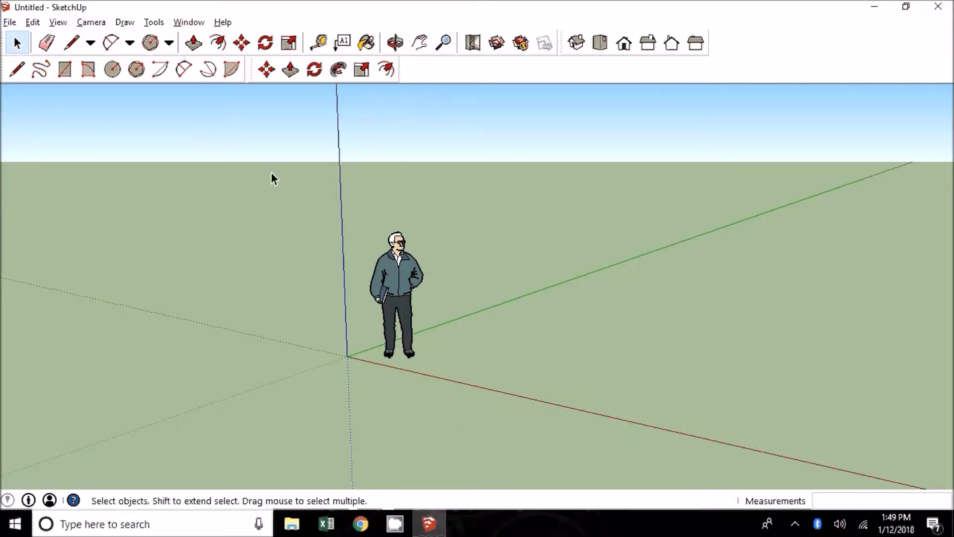
Box-select the default standing person figure and delete it.
drag(339, 197, 464, 401)
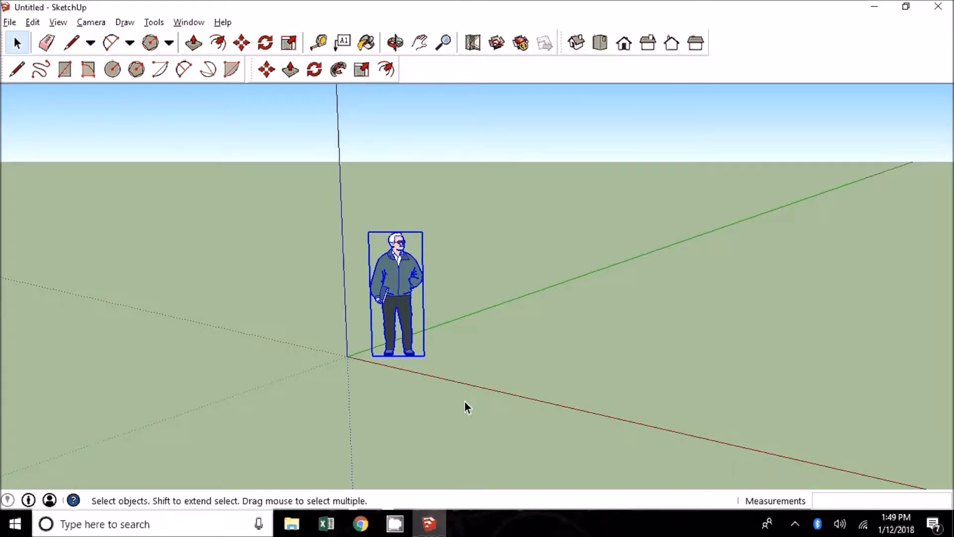
key(Delete)
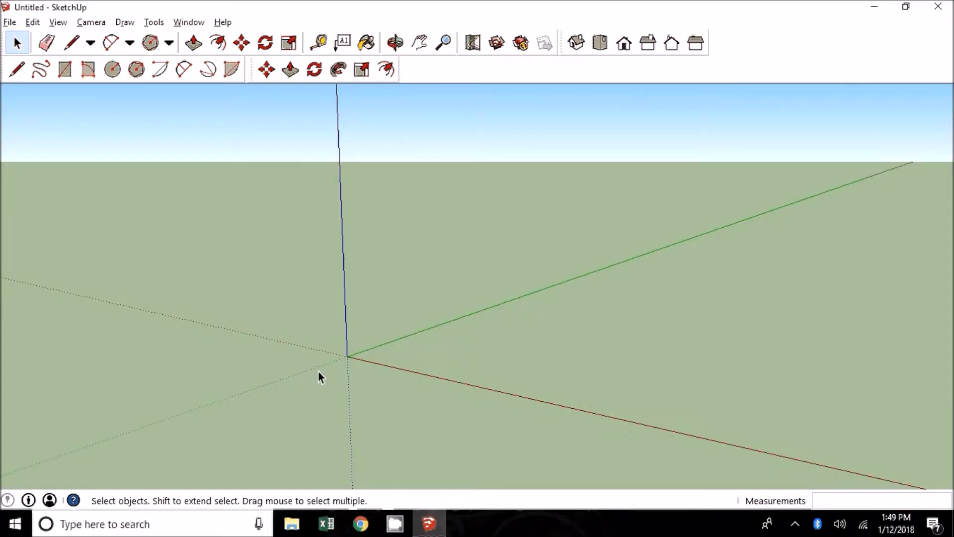
Switch to Top view and zoom out so the origin sits near the lower-left corner.
click(601, 44)
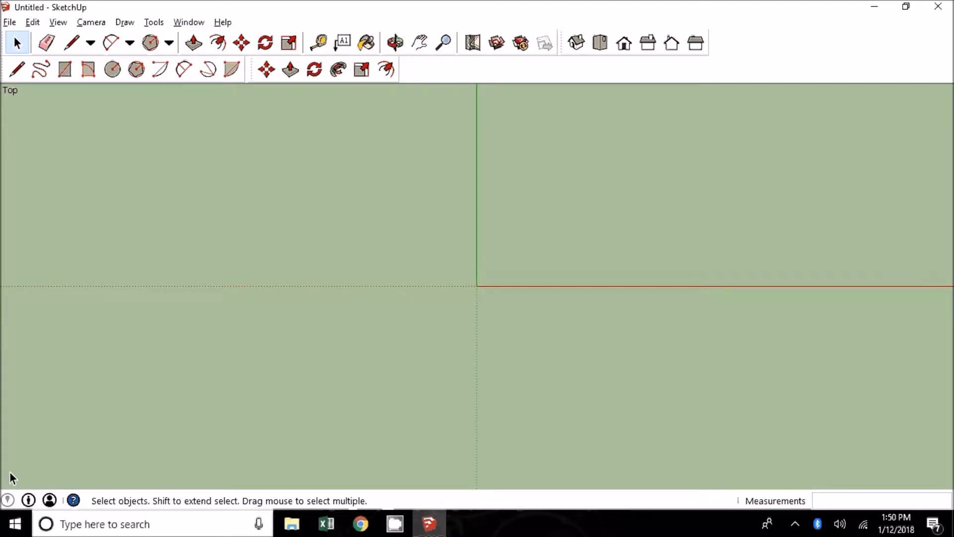
scroll(10, 471, down, 5)
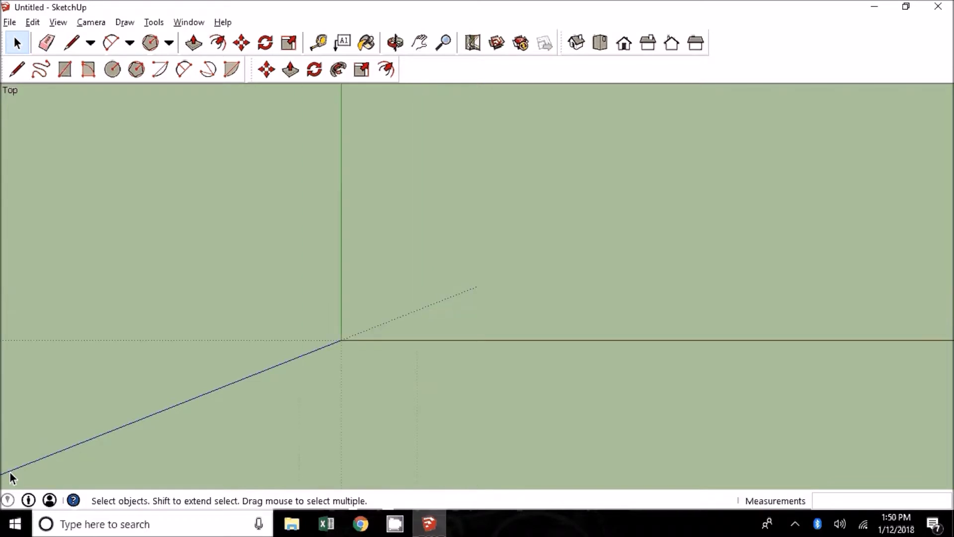
scroll(10, 472, down, 4)
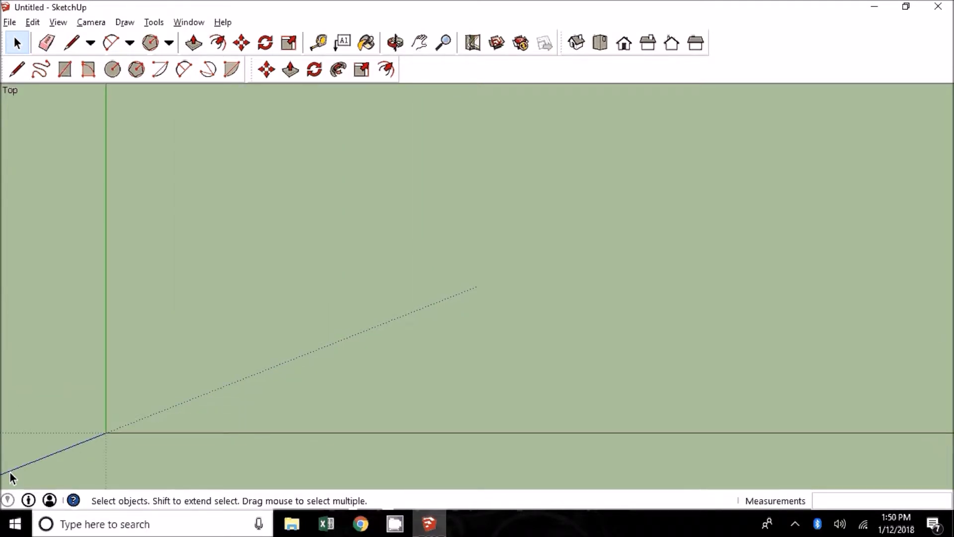
scroll(10, 475, down, 5)
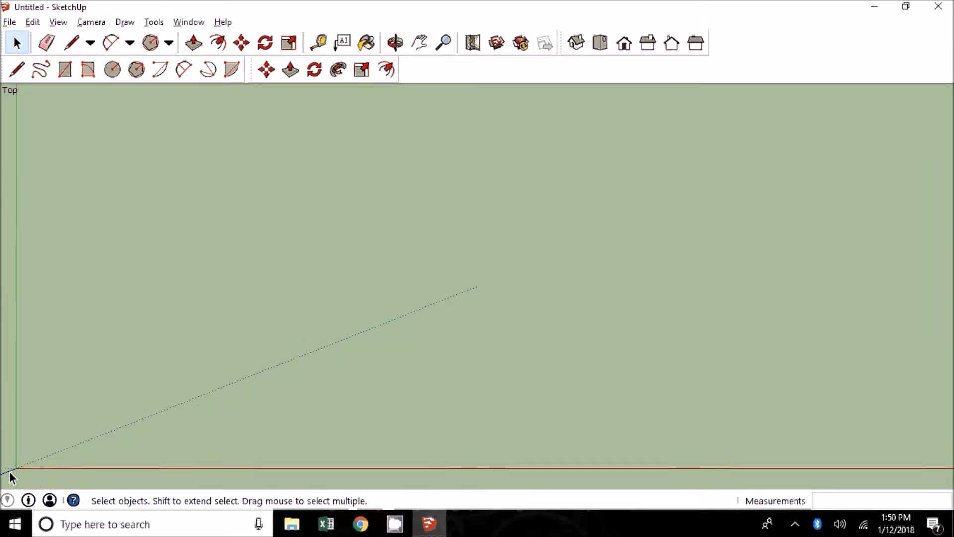
scroll(10, 475, down, 2)
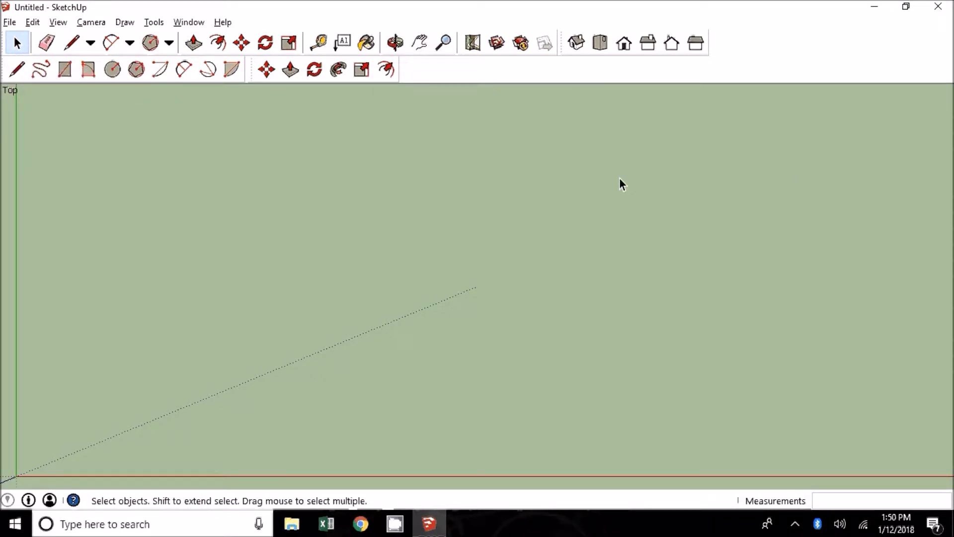
click(73, 44)
click(258, 188)
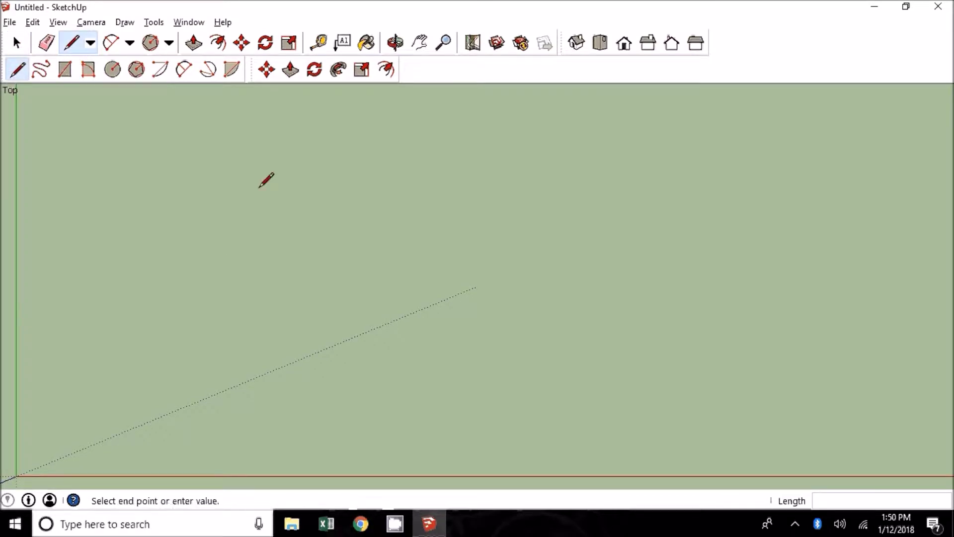
double_click(710, 188)
click(402, 141)
double_click(689, 294)
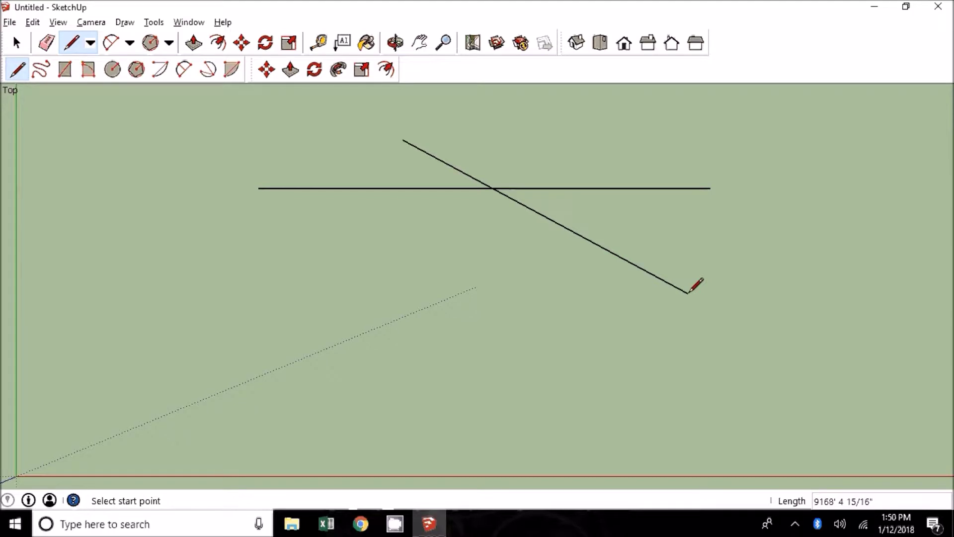
click(47, 43)
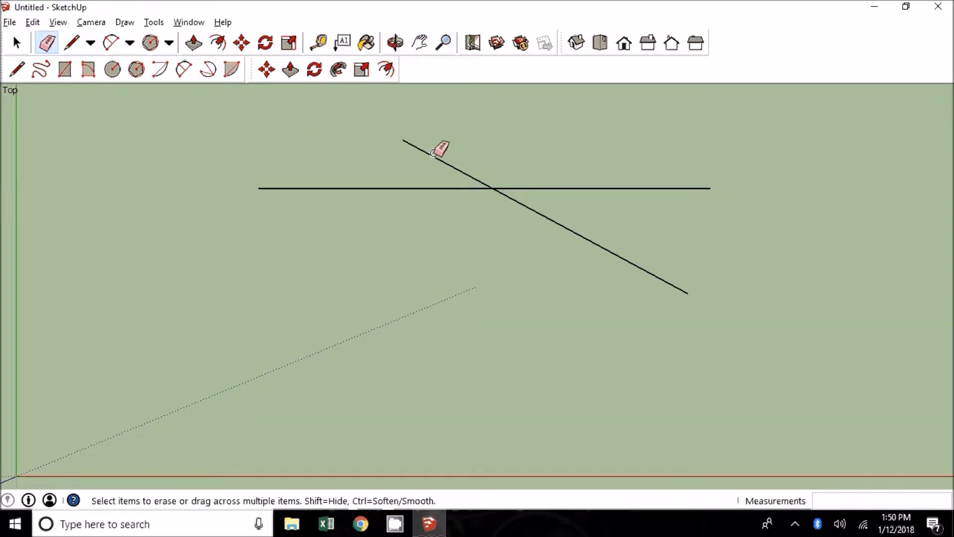
click(432, 155)
click(683, 189)
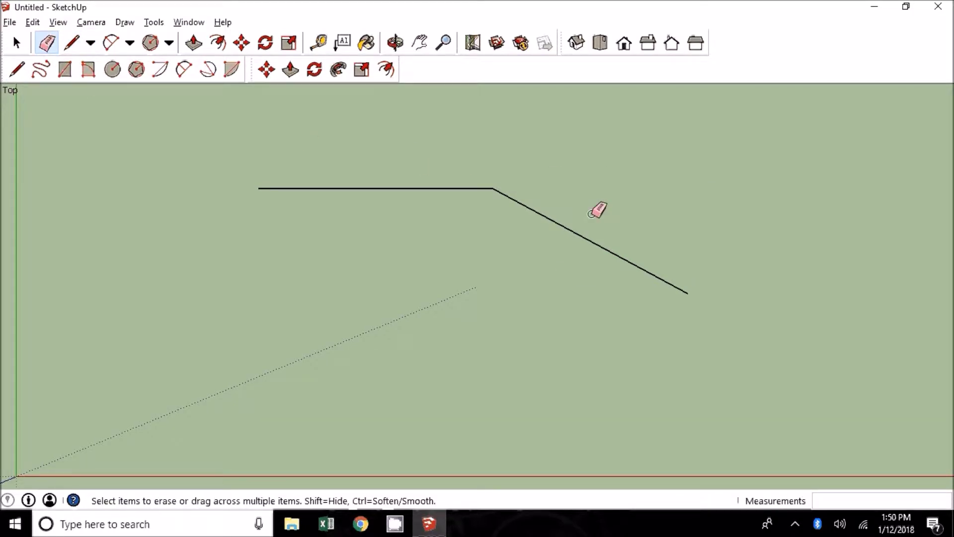
click(579, 236)
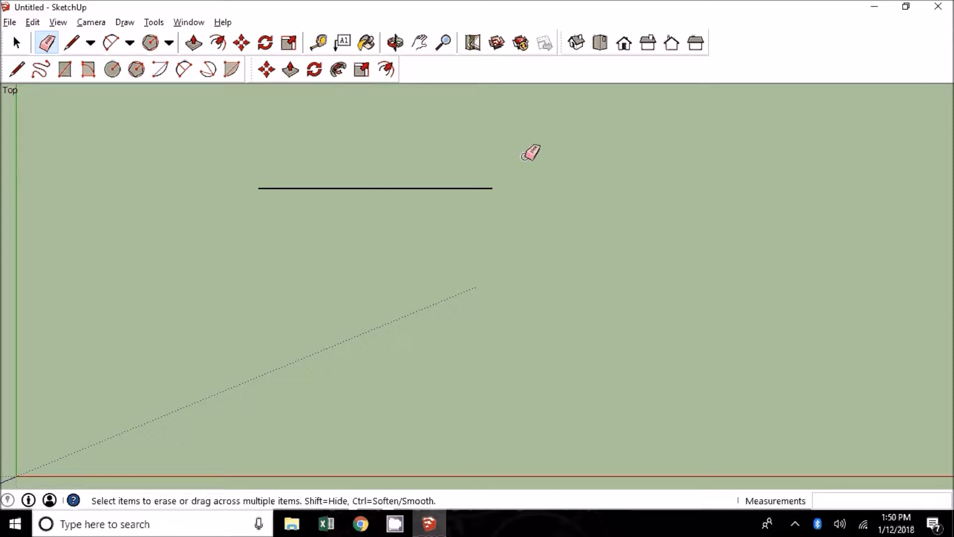
click(404, 204)
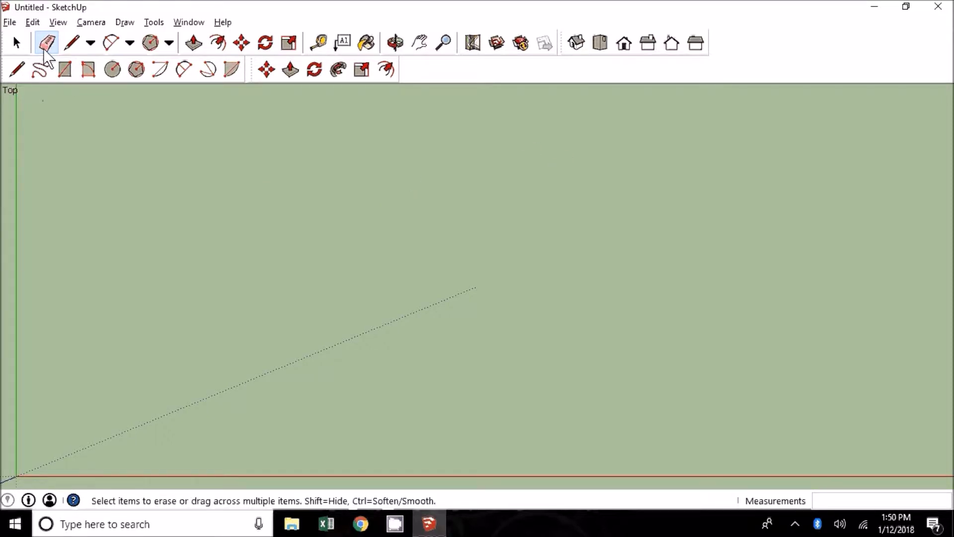
click(72, 42)
click(152, 167)
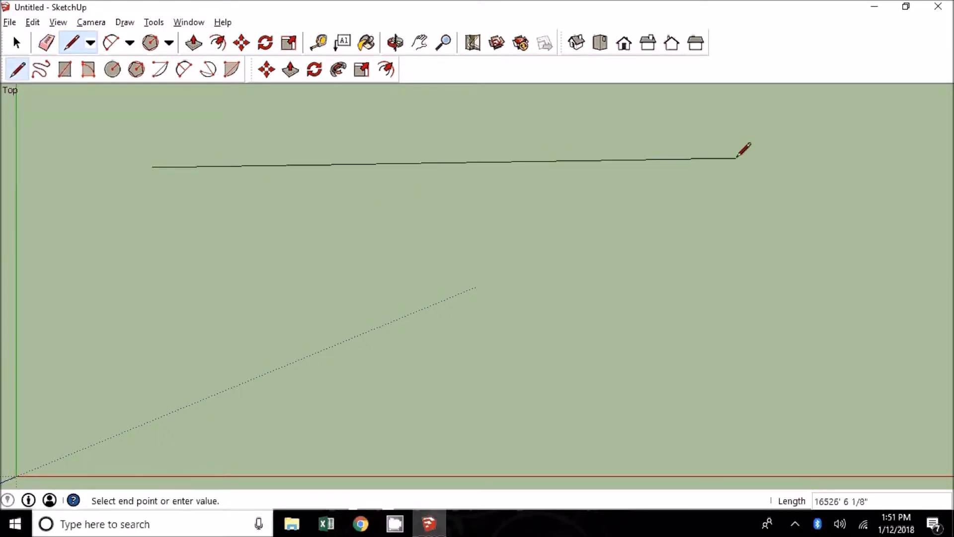
double_click(736, 158)
click(17, 42)
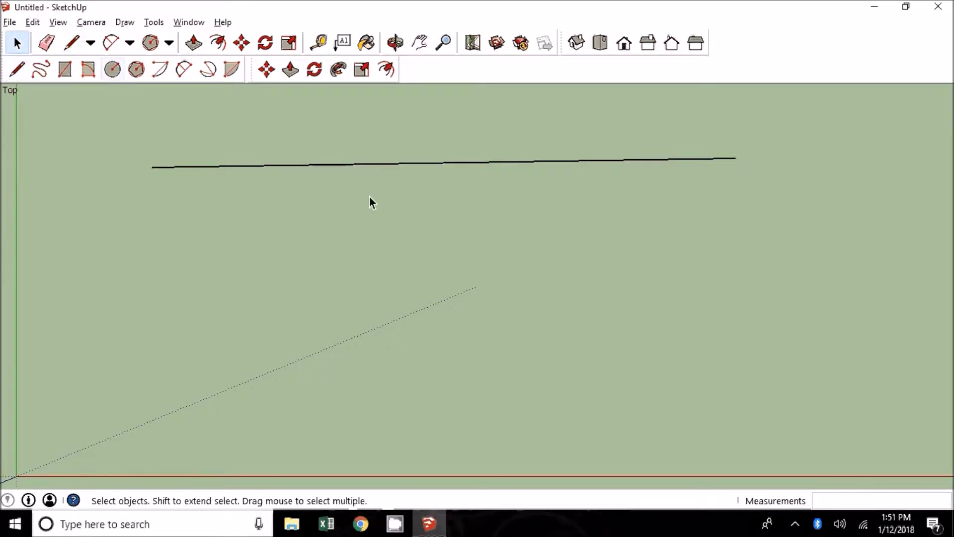
click(365, 165)
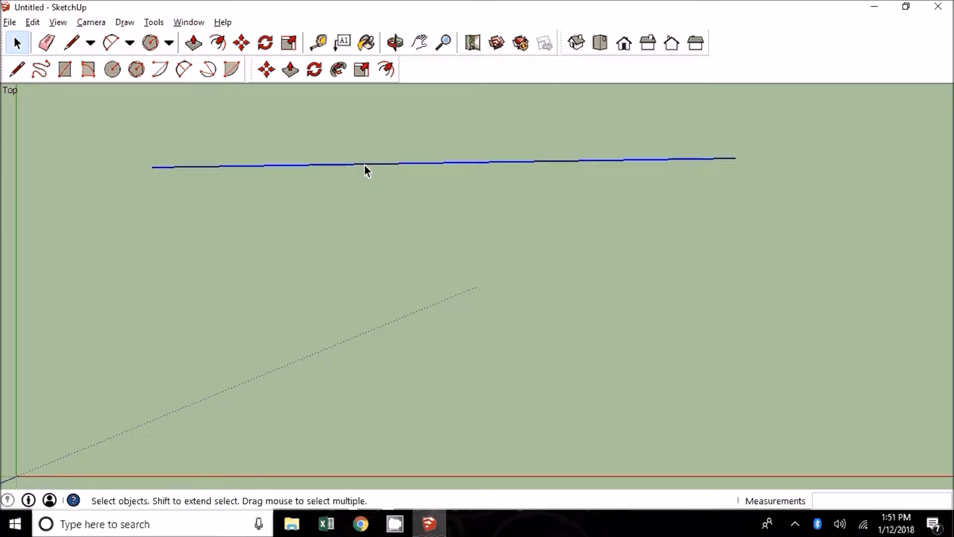
click(47, 43)
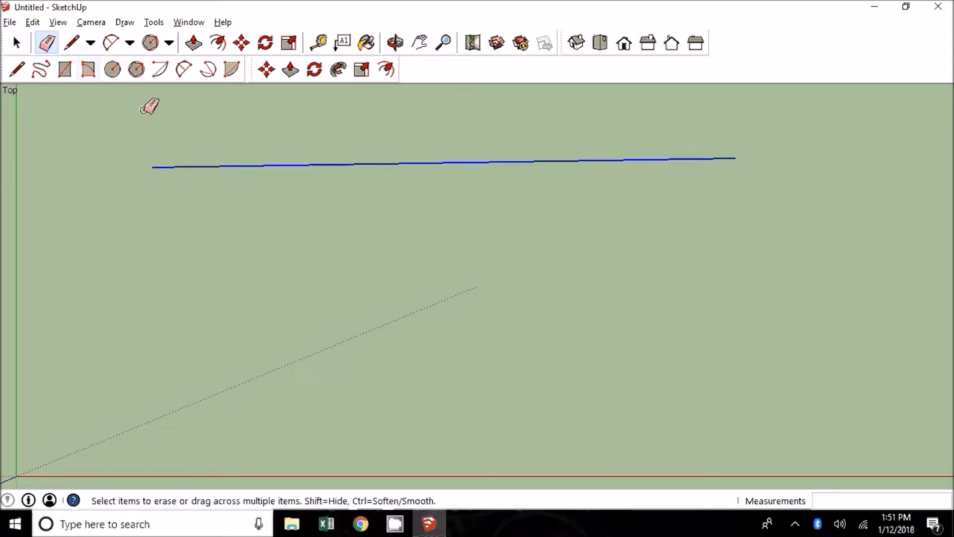
click(229, 166)
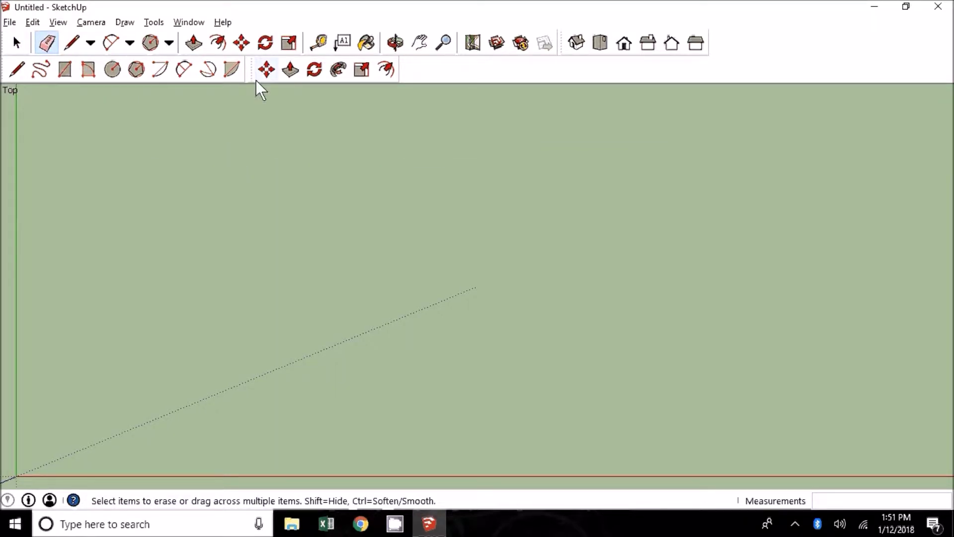
Draw a large filled square and a smaller square to its right.
click(64, 70)
click(307, 154)
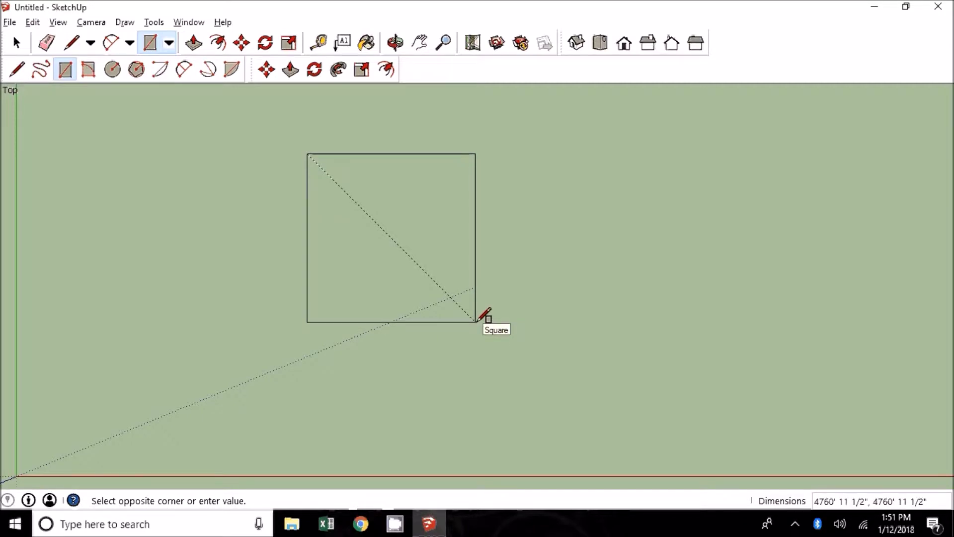
click(476, 321)
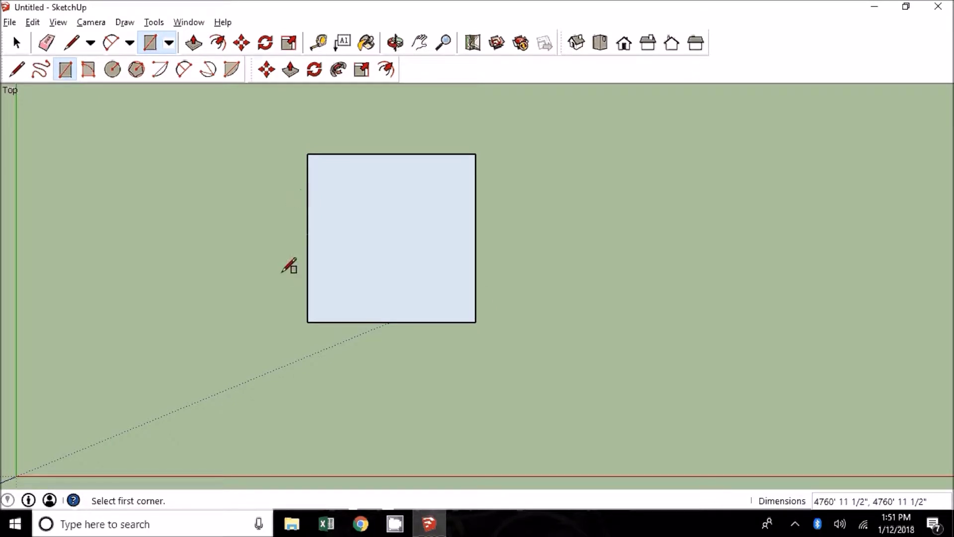
click(687, 152)
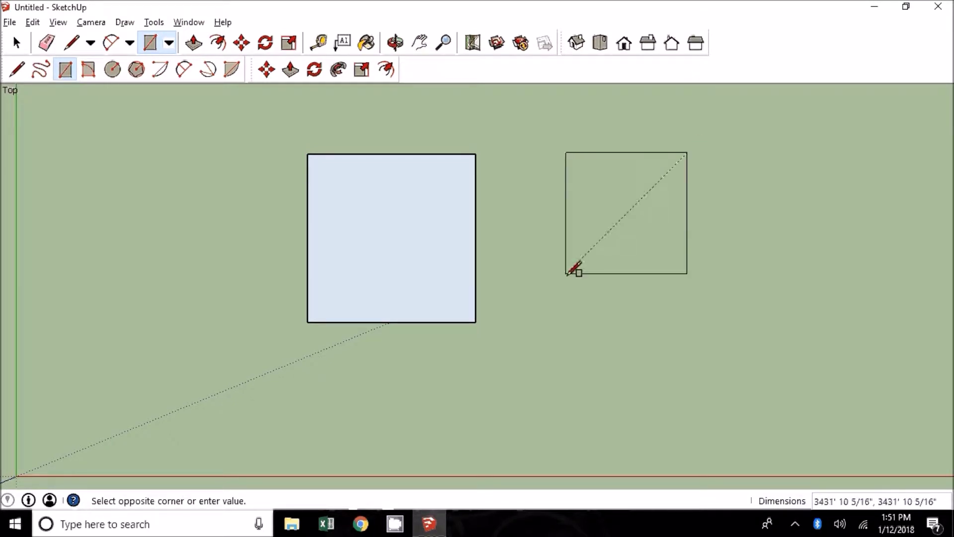
click(567, 273)
Add a tall, a wide and a small rectangle overlapping the right square.
click(650, 118)
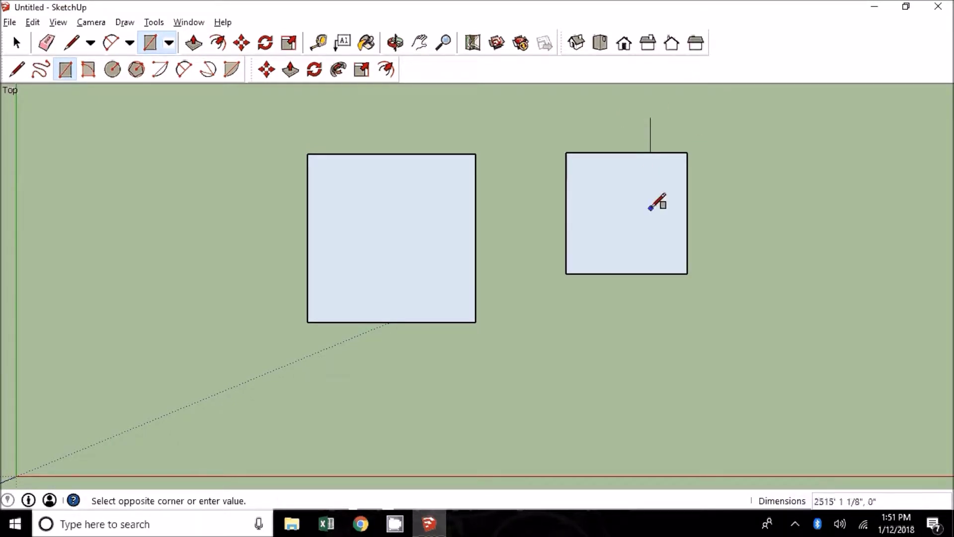
click(723, 209)
click(587, 222)
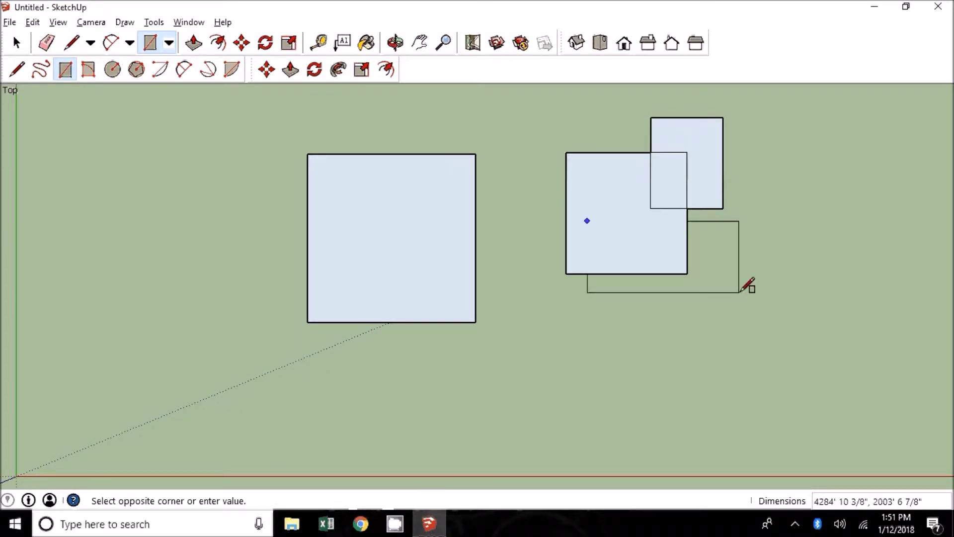
click(743, 304)
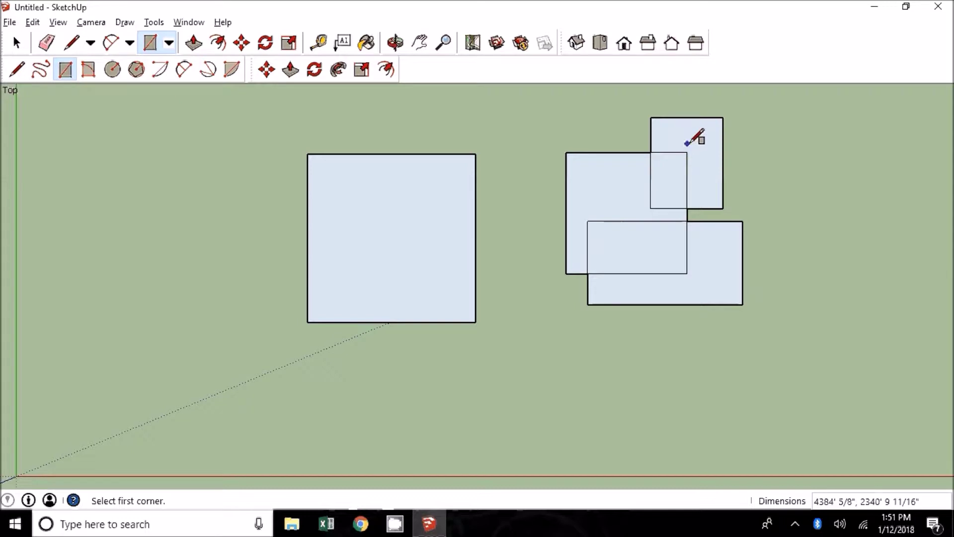
click(651, 180)
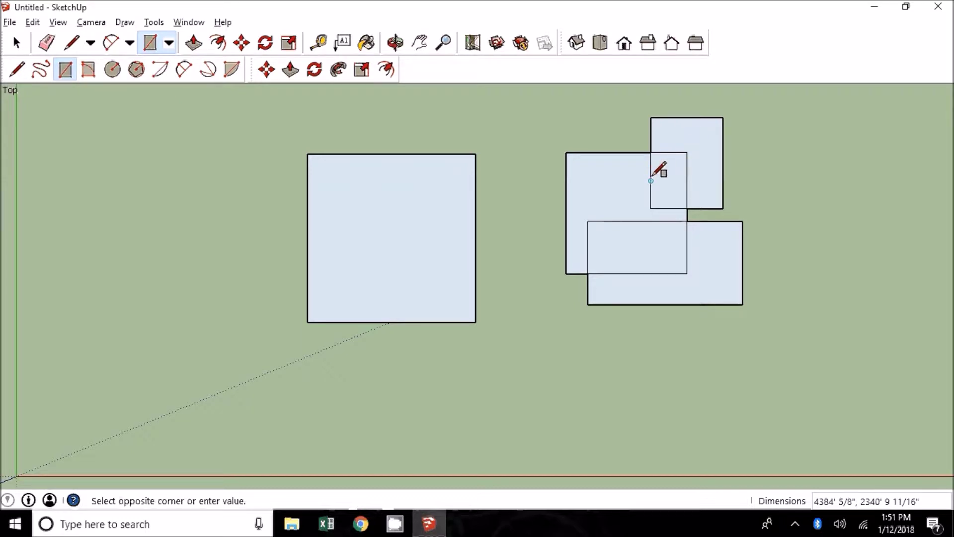
click(687, 207)
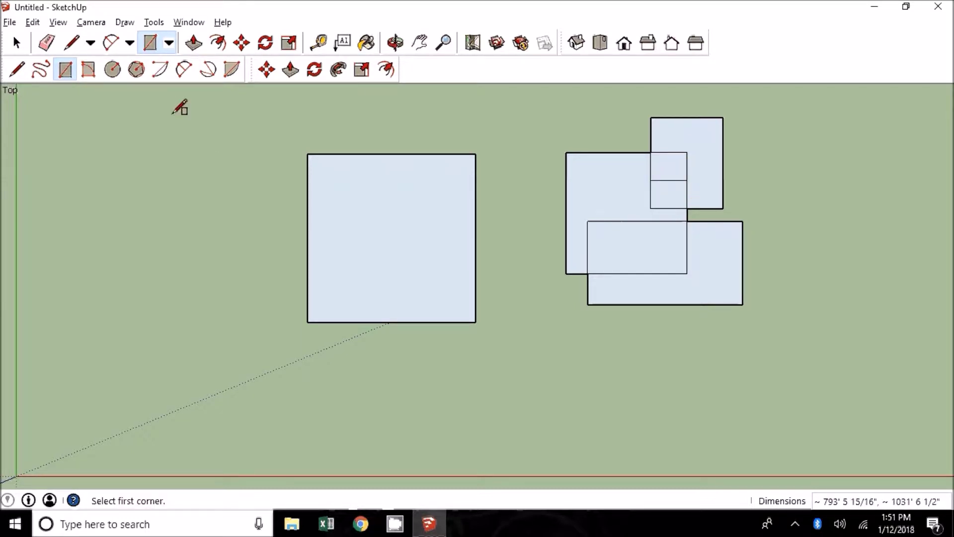
click(113, 70)
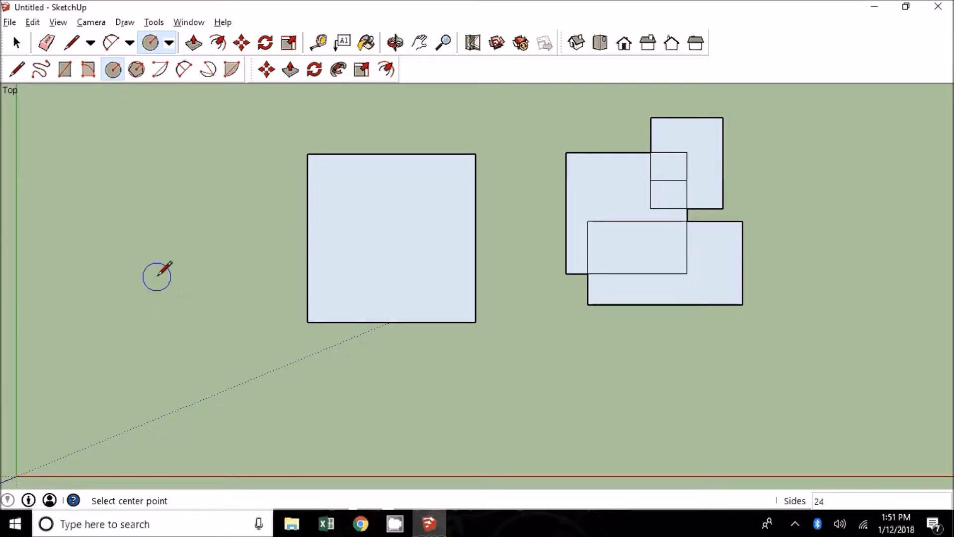
Draw a circle left of the square and a hexagon enclosing it.
click(130, 237)
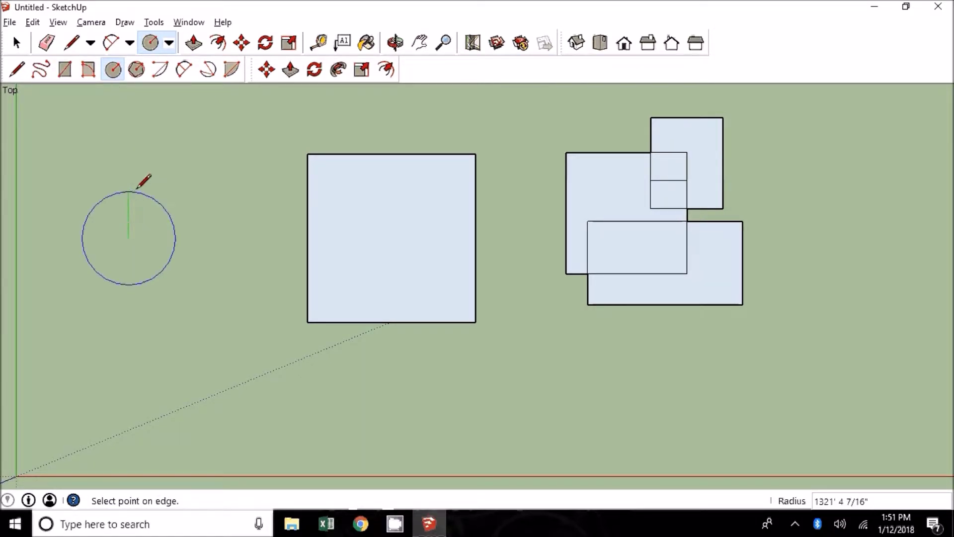
click(137, 168)
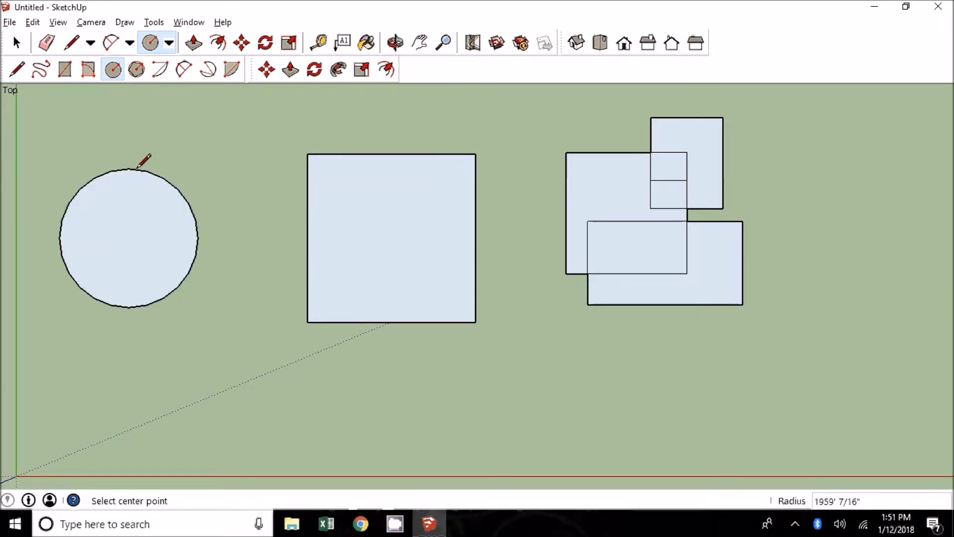
click(143, 69)
click(128, 237)
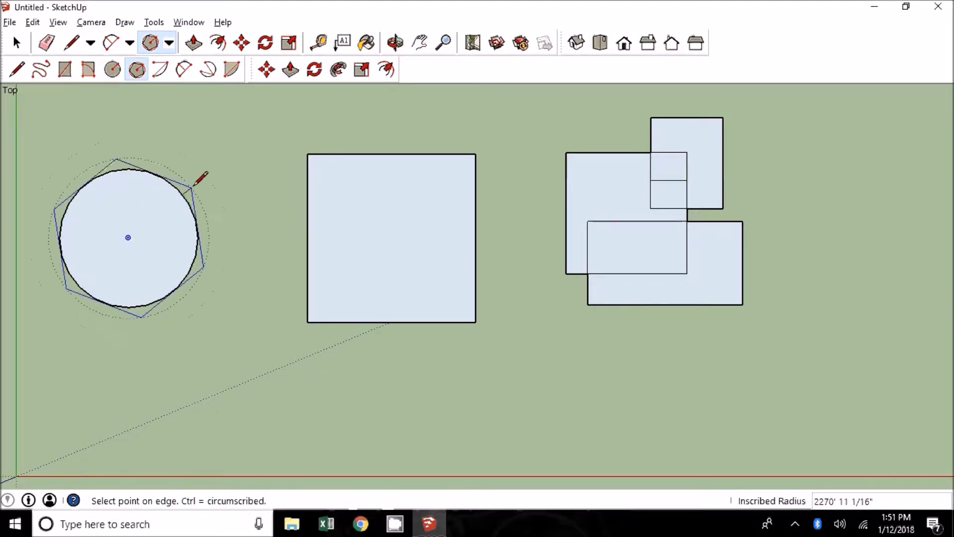
click(229, 165)
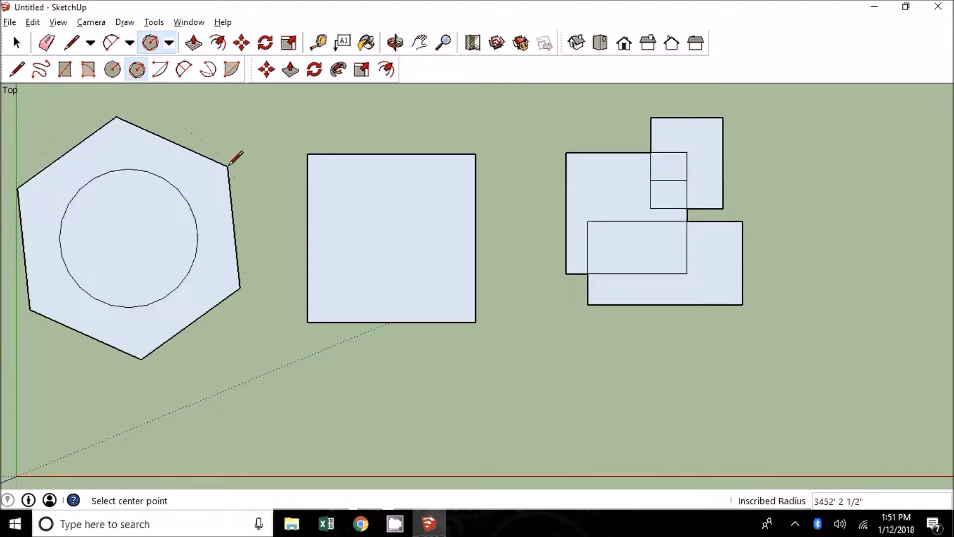
Draw a second hexagon at upper right and delete its face, keeping the outline.
scroll(69, 147, down, 3)
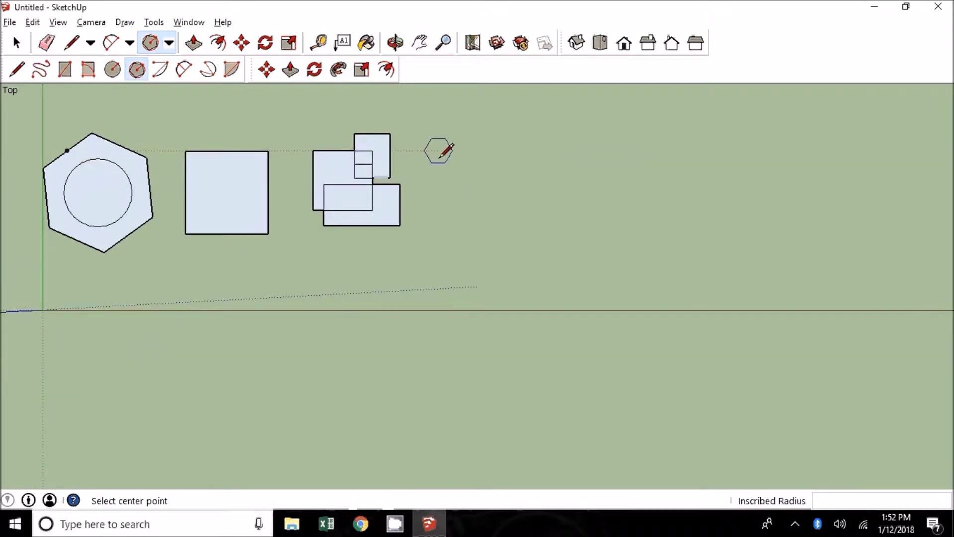
click(529, 150)
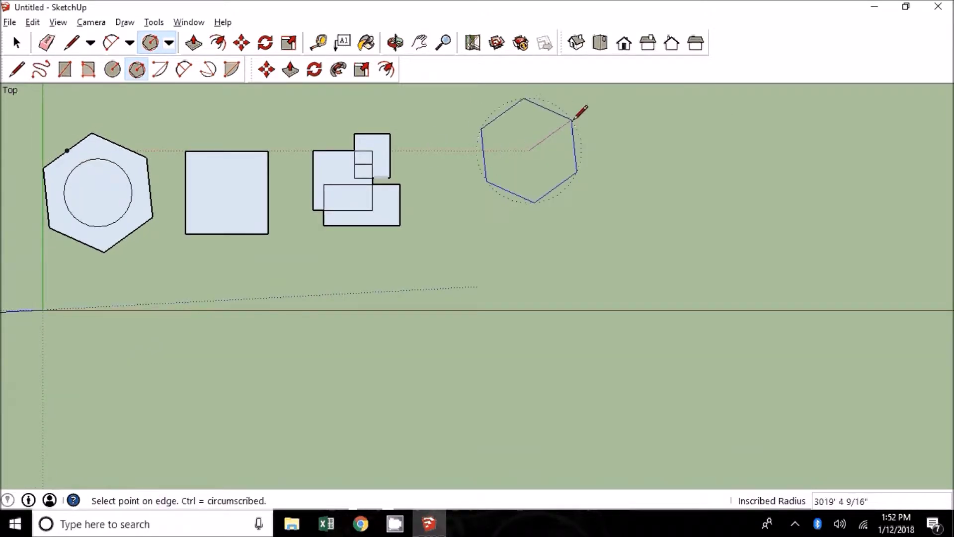
click(574, 118)
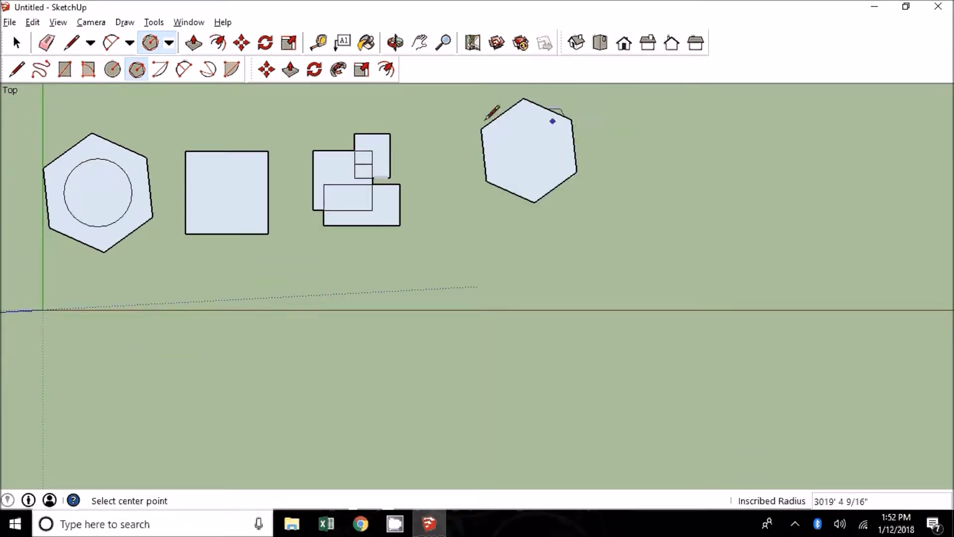
key(space)
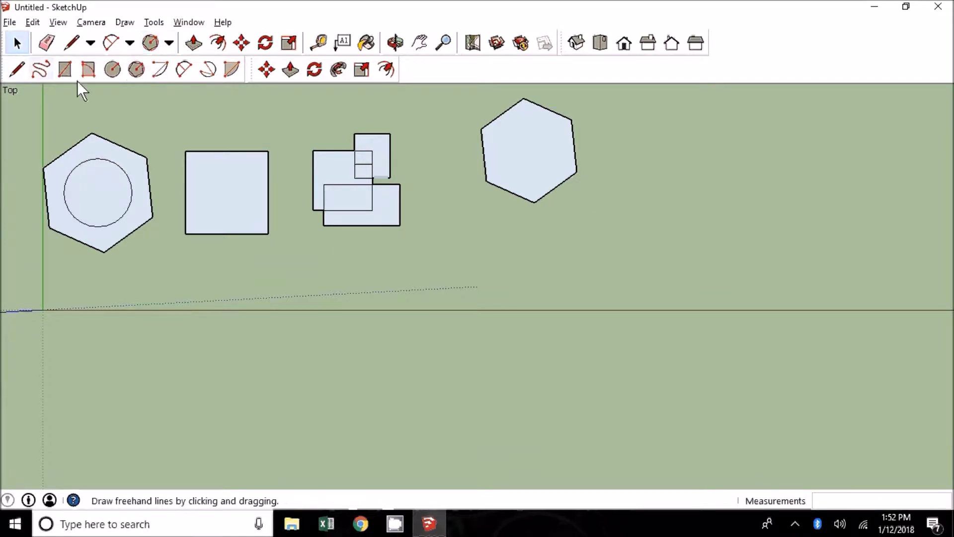
click(541, 158)
key(Delete)
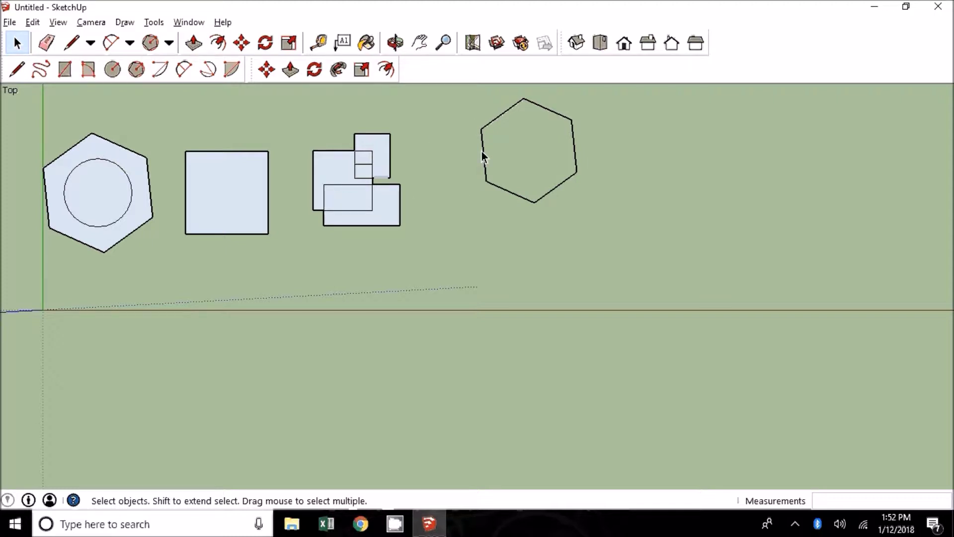
Draw a narrow rectangle from the right hexagon's centre to its top edge.
click(66, 70)
click(528, 150)
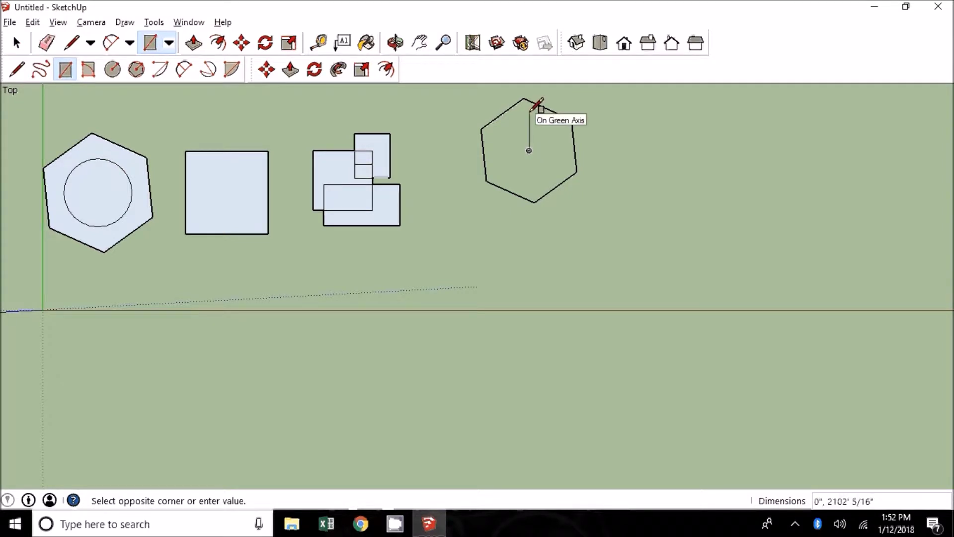
click(554, 99)
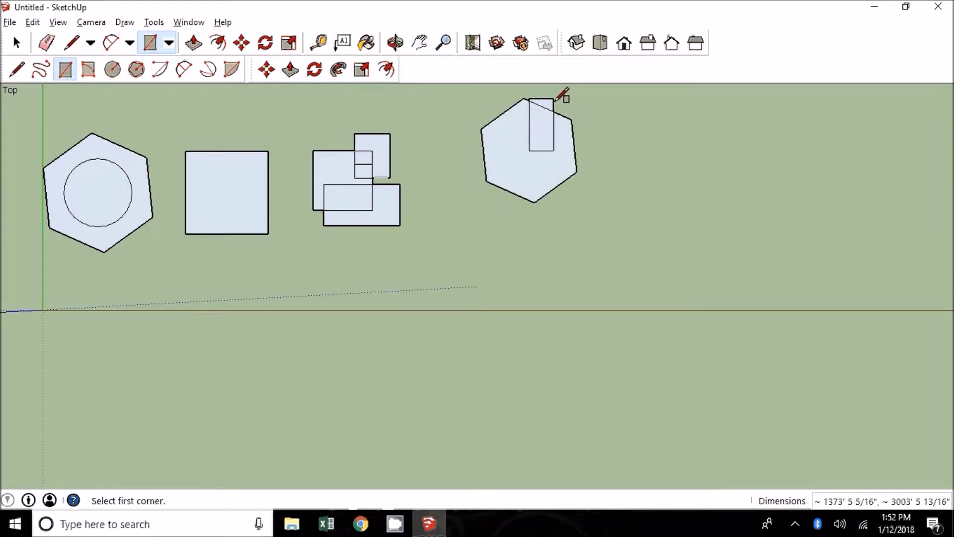
click(182, 71)
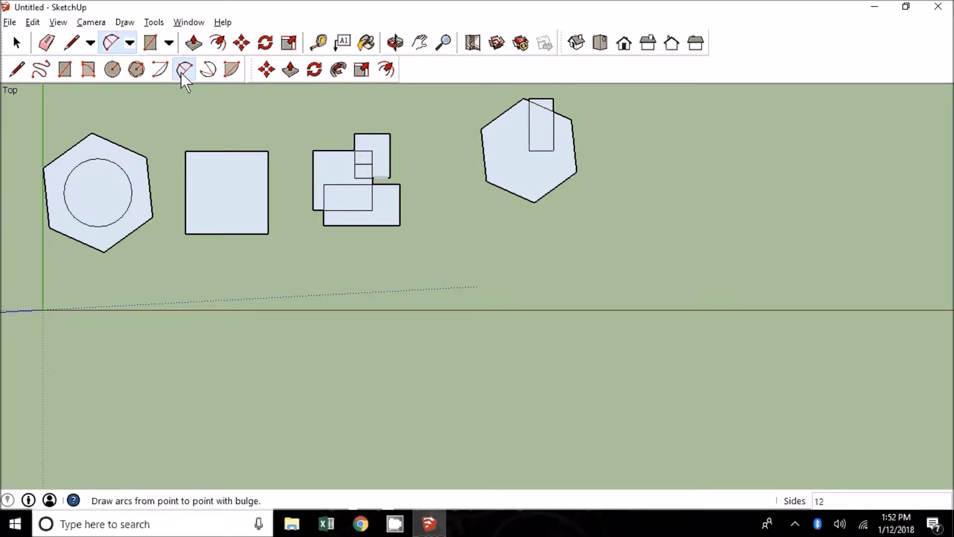
Draw a semicircle arc on the square's bottom edge, a shallow arc below the hexagon, and a small arc to the right.
click(186, 234)
click(268, 234)
click(227, 191)
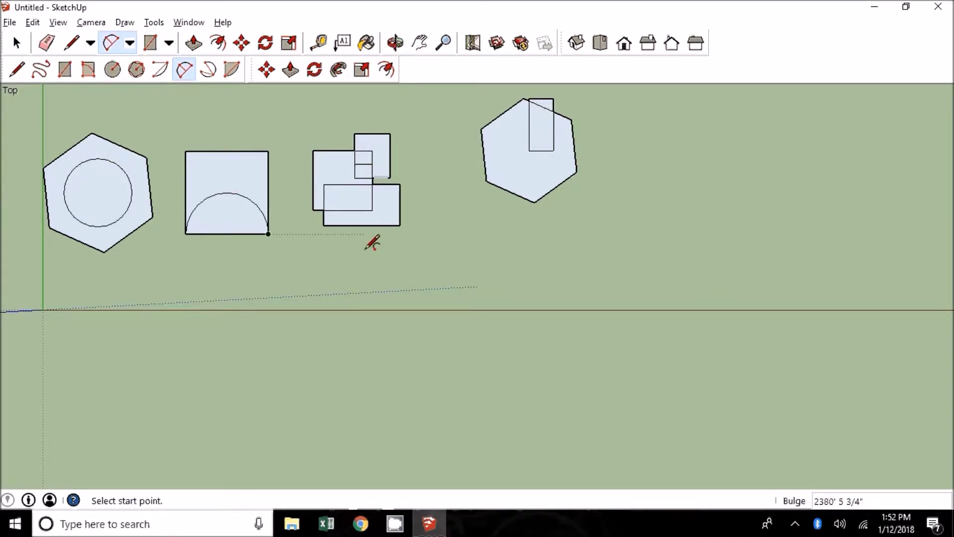
click(460, 262)
click(628, 255)
click(541, 232)
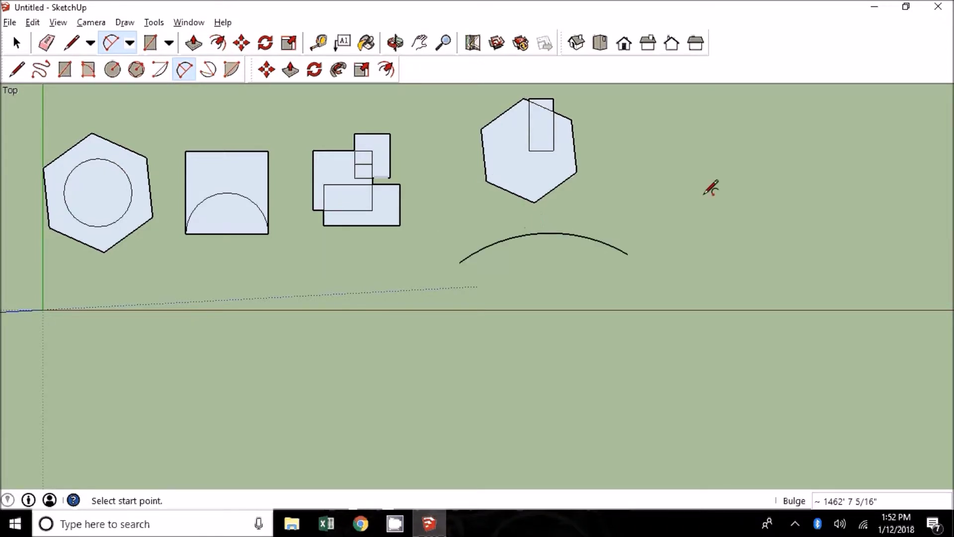
click(675, 164)
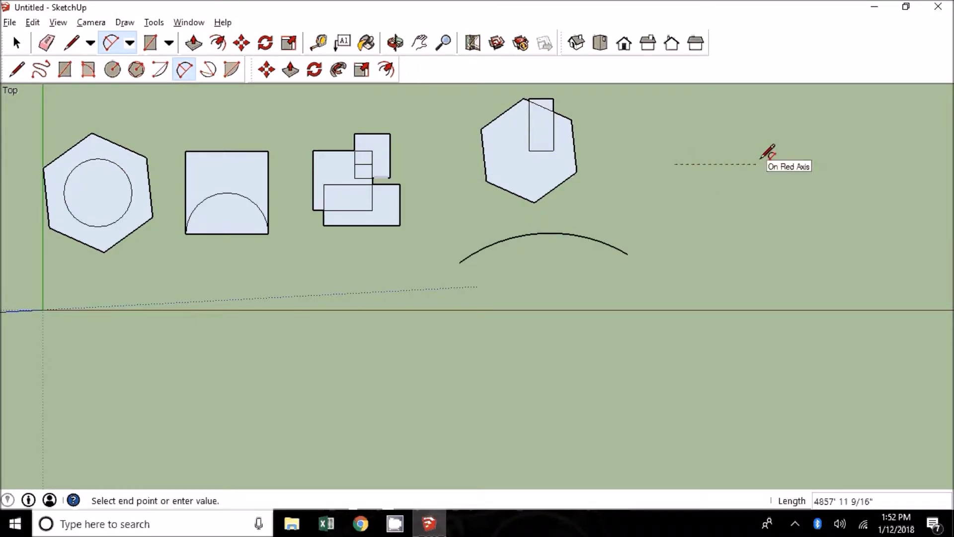
click(760, 159)
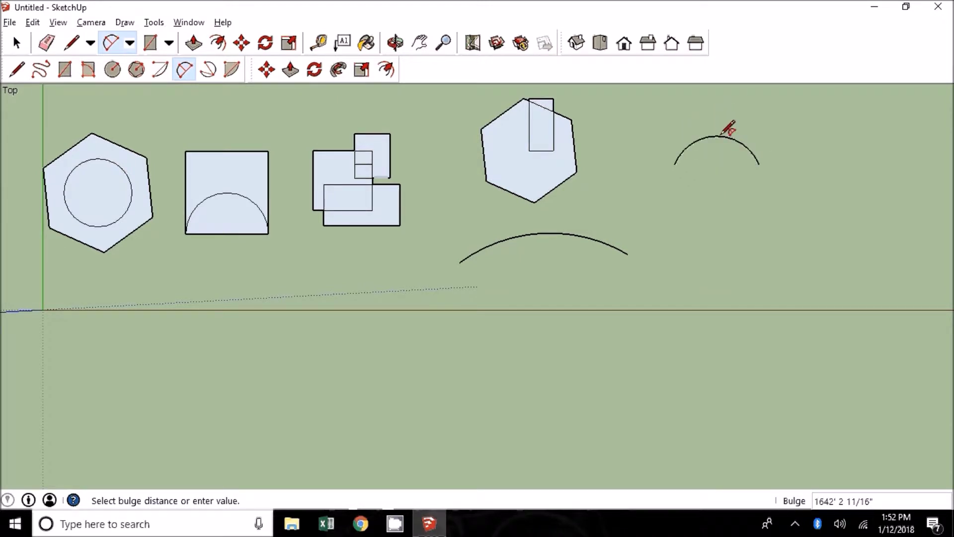
click(723, 134)
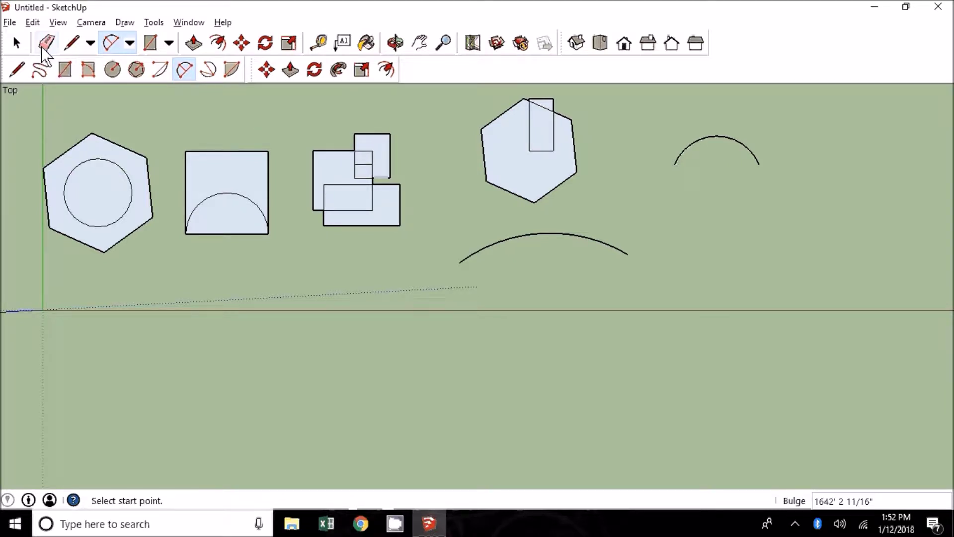
click(16, 43)
triple_click(226, 180)
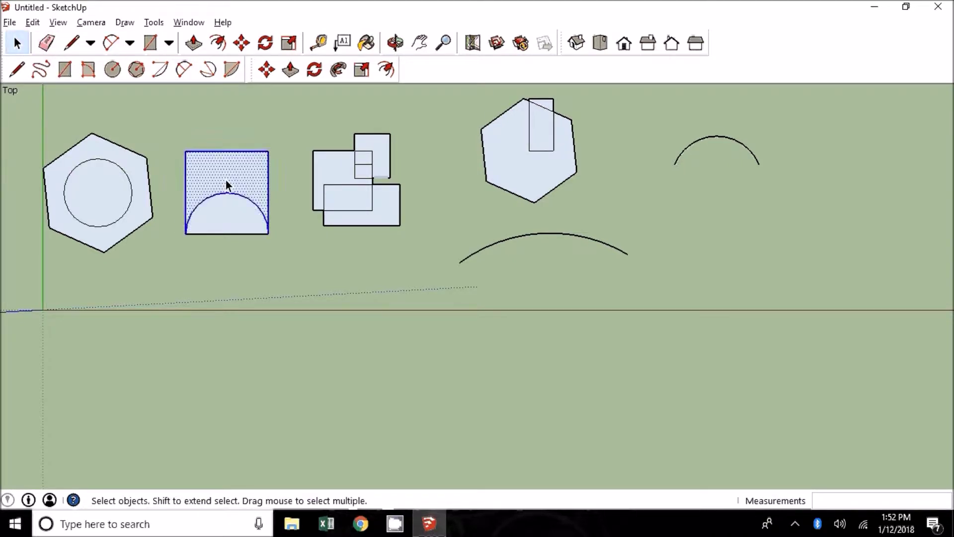
click(267, 70)
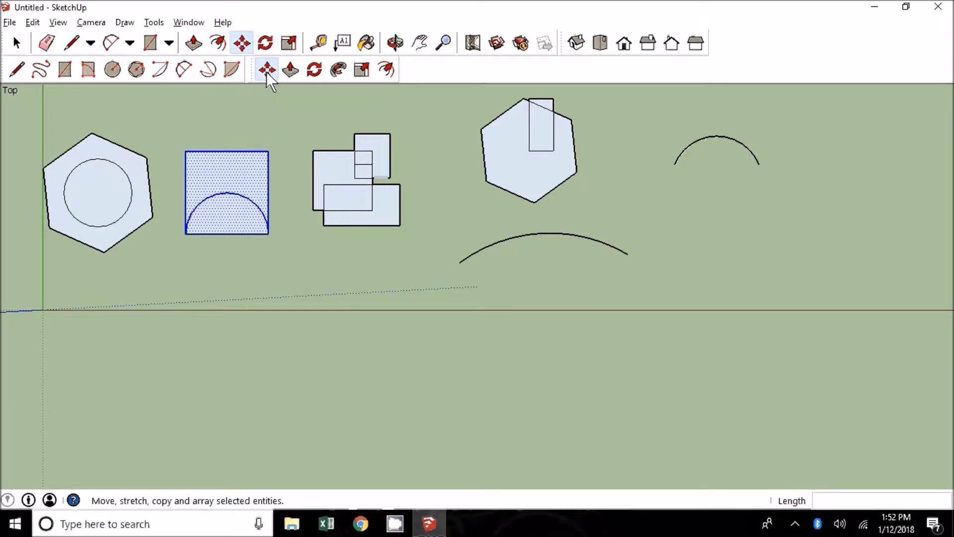
click(228, 153)
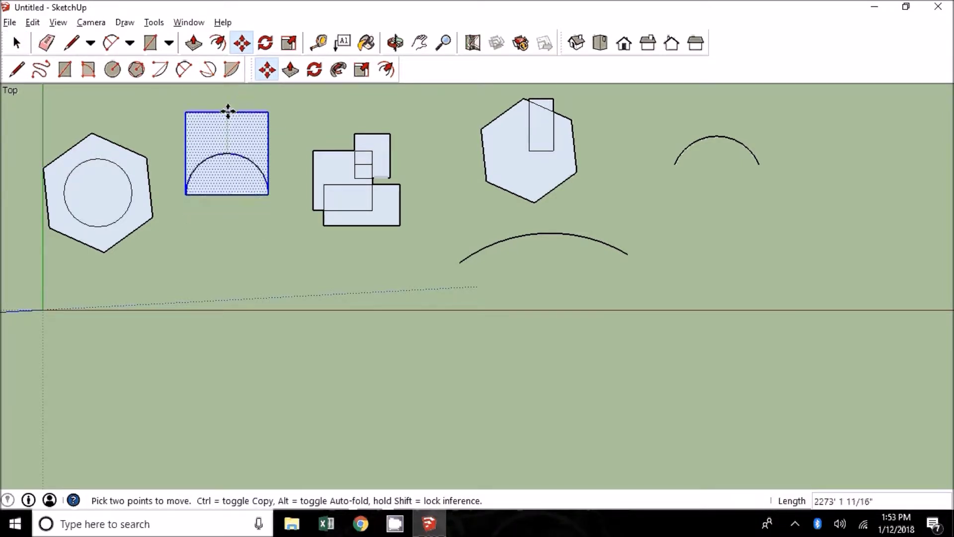
click(224, 132)
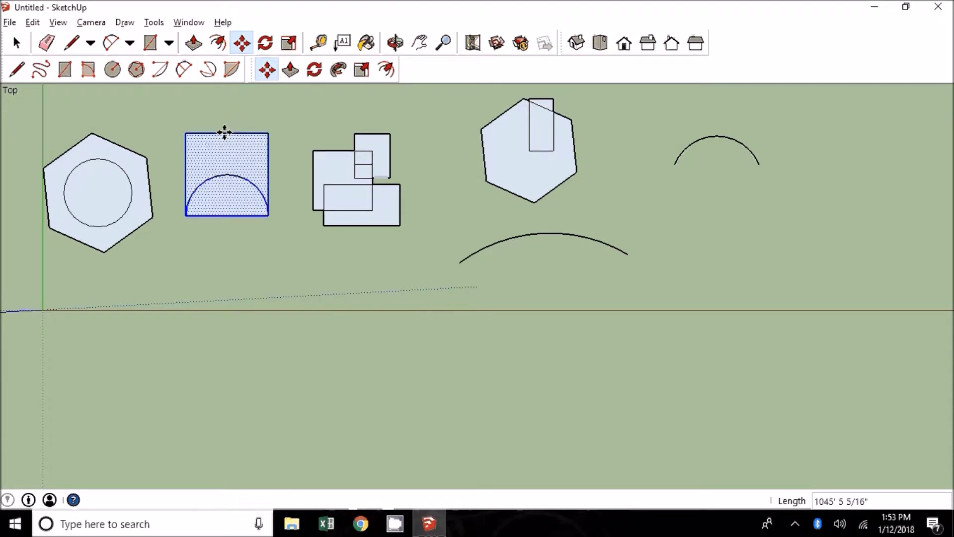
click(319, 43)
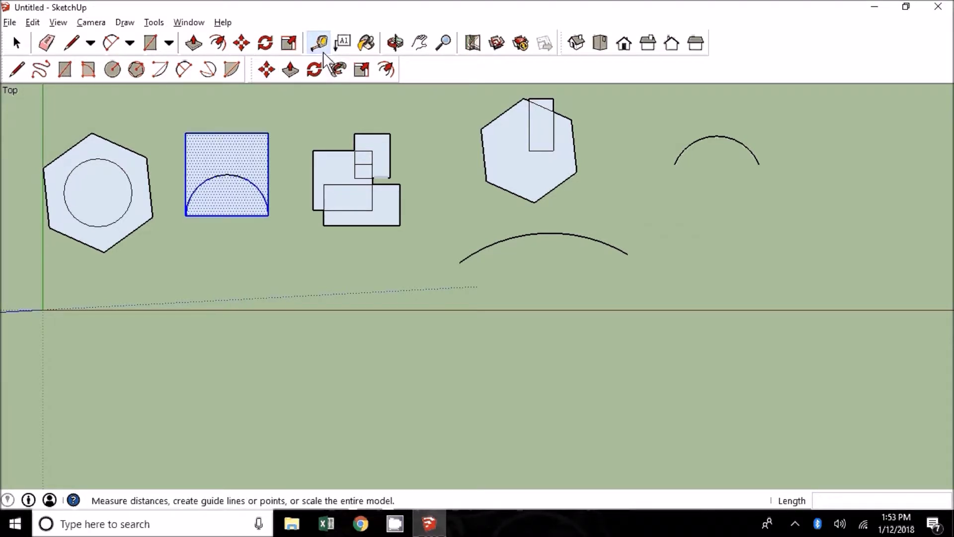
click(185, 133)
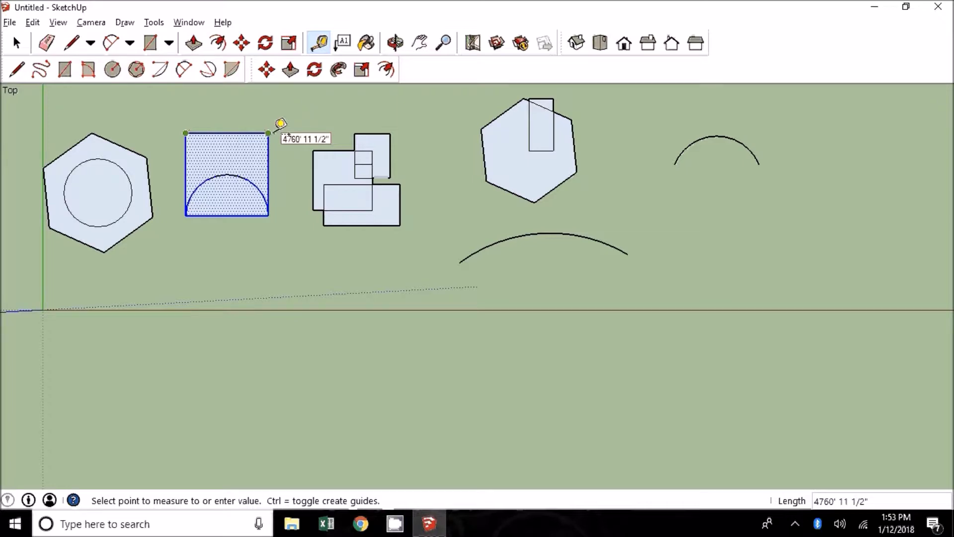
click(280, 125)
scroll(252, 144, down, 2)
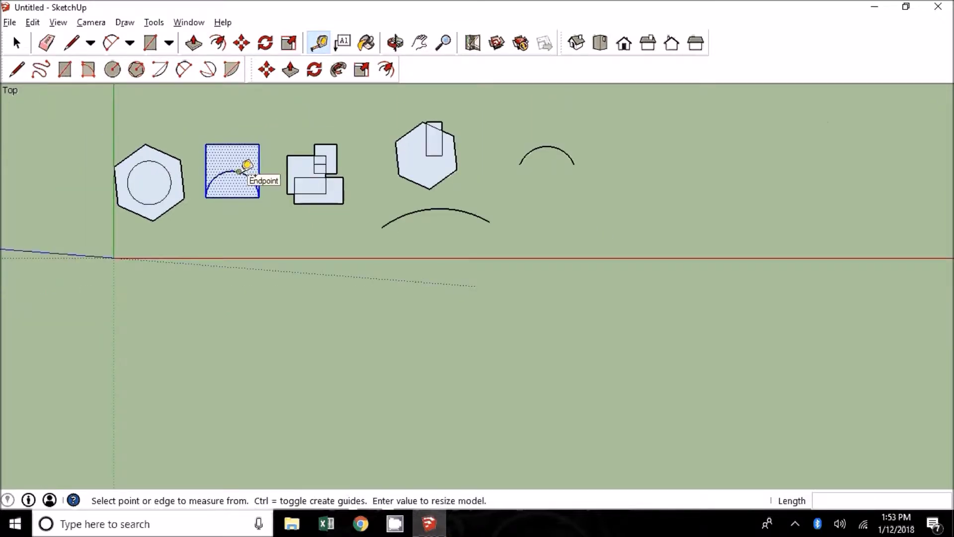
scroll(247, 165, up, 5)
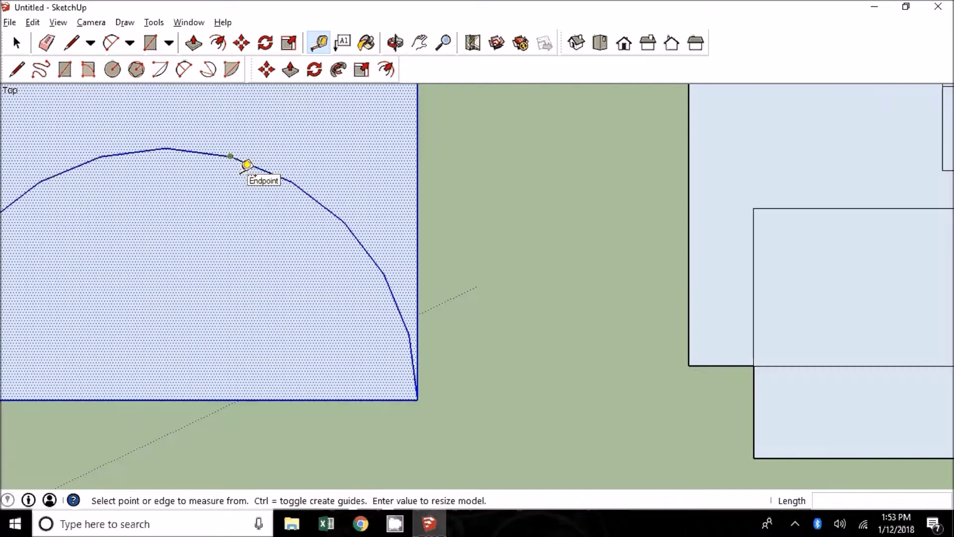
scroll(247, 165, down, 7)
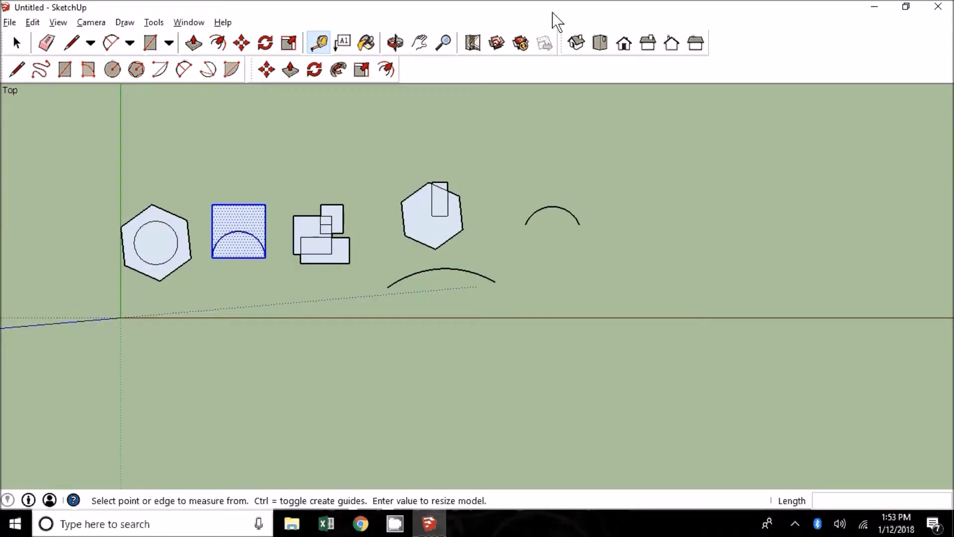
Zoom in and pan right so the circled hexagon and all shapes are visible.
click(445, 44)
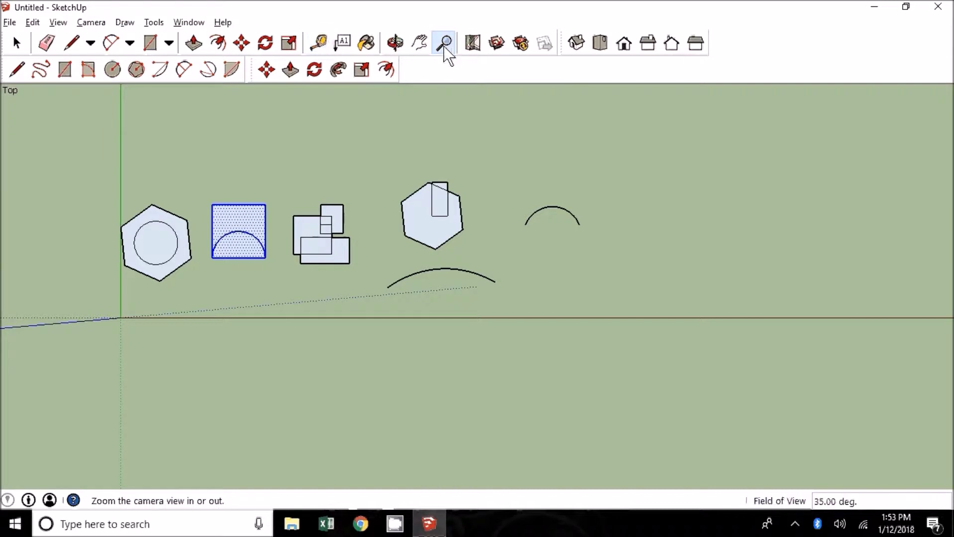
drag(362, 207, 446, 115)
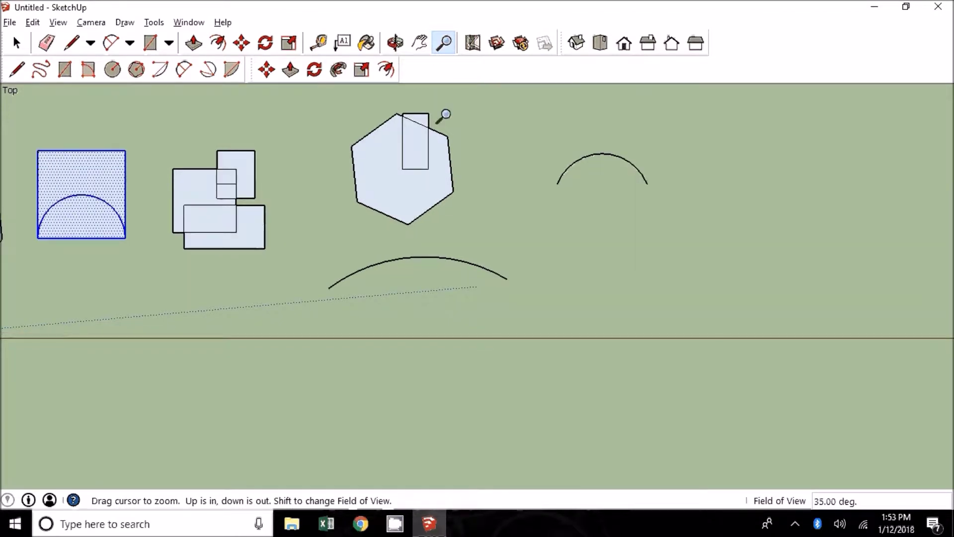
click(421, 42)
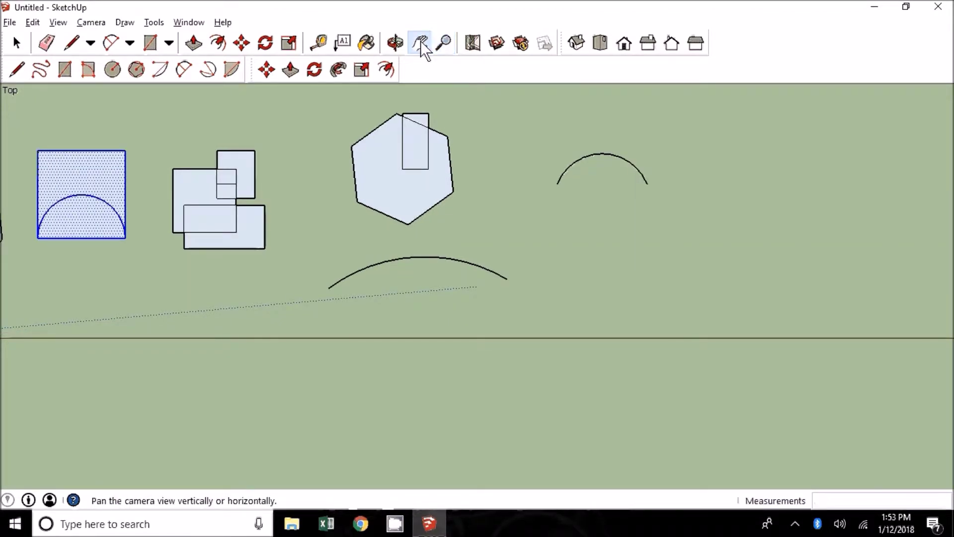
mouse_move(209, 187)
mouse_down()
mouse_move(543, 180)
mouse_move(319, 180)
mouse_move(445, 179)
mouse_move(423, 179)
mouse_up()
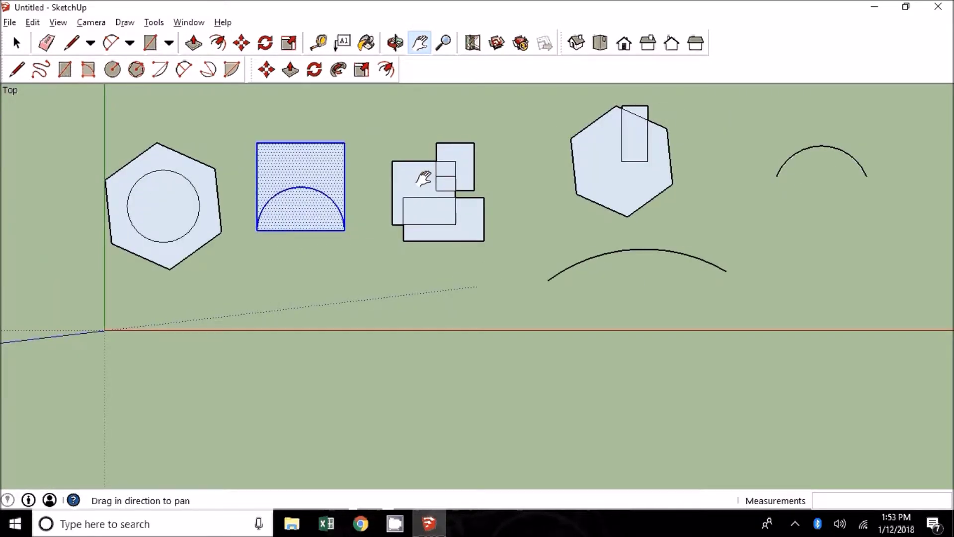
Rotate the arc-filled square 15 degrees about its top-left corner.
click(265, 44)
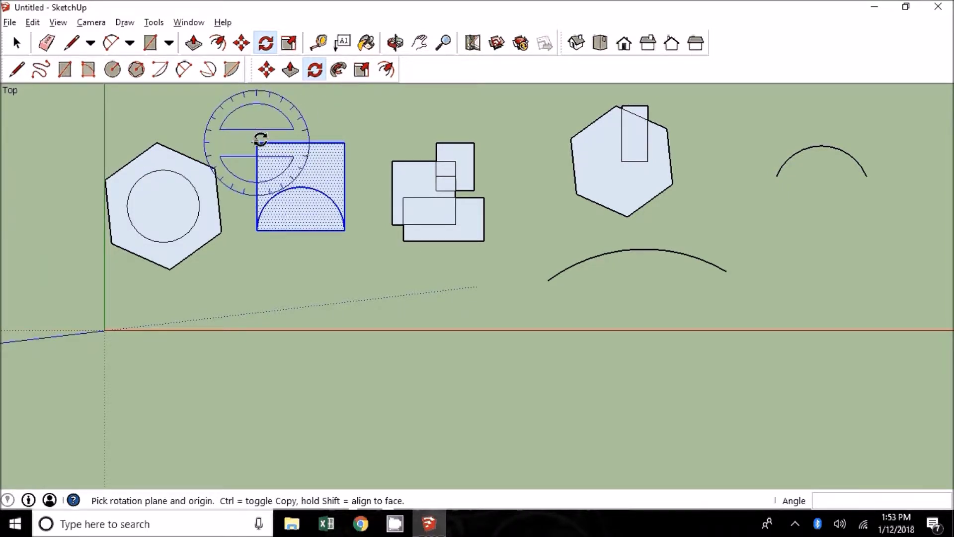
click(258, 142)
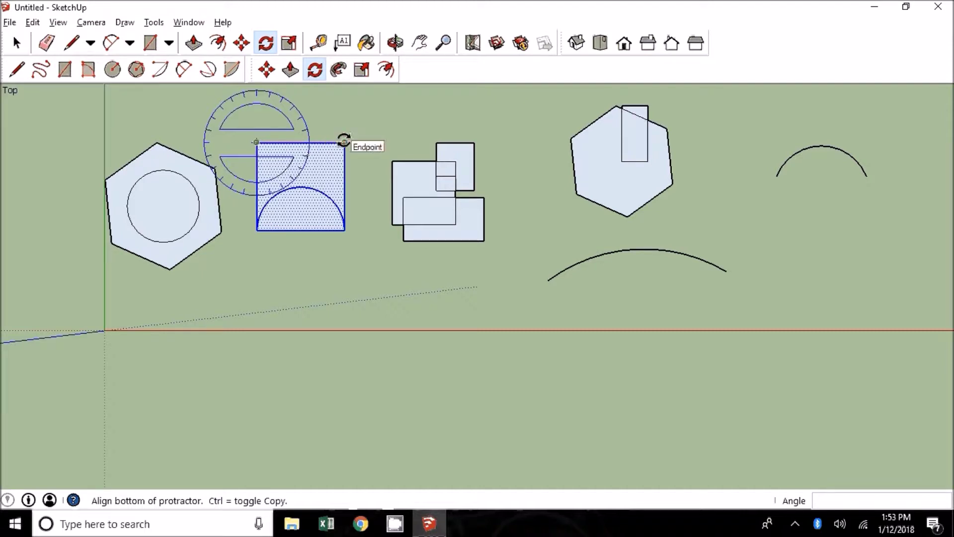
click(344, 142)
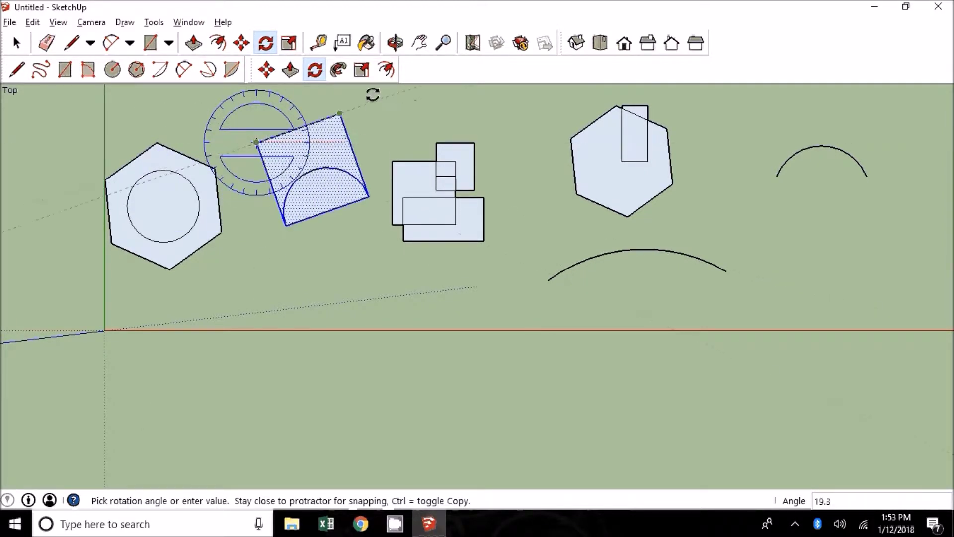
click(366, 120)
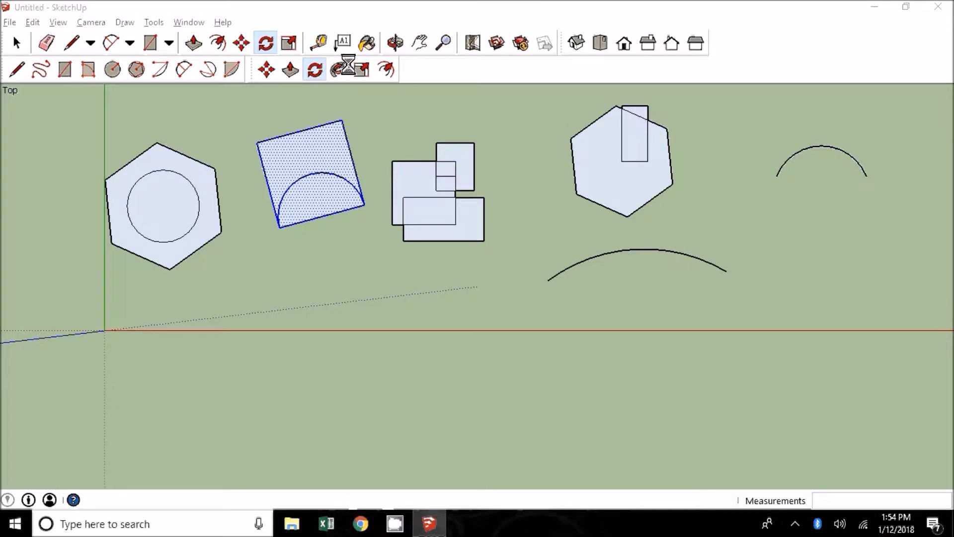
Paint the left overlapping rectangle Color_004 grey and the small top-right square Color_008 black.
click(367, 43)
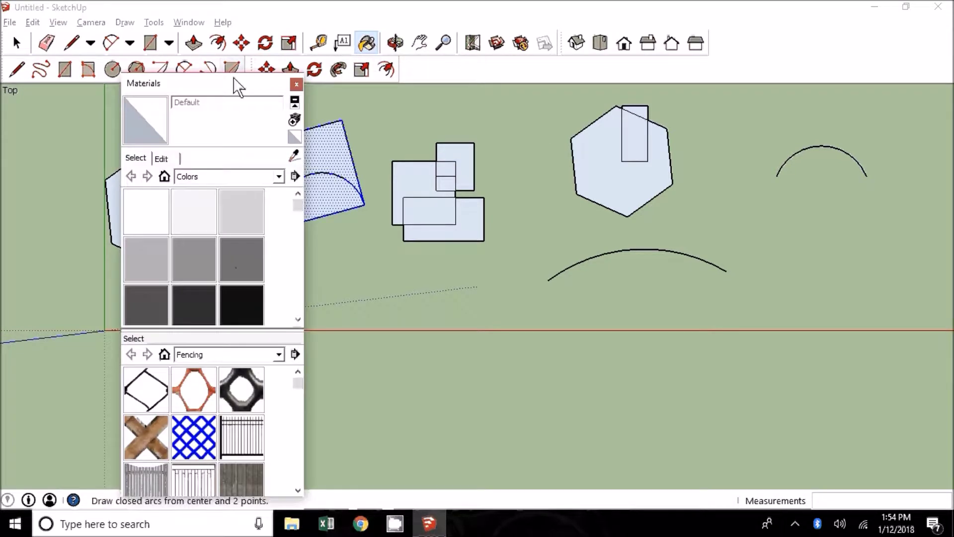
click(202, 266)
click(422, 174)
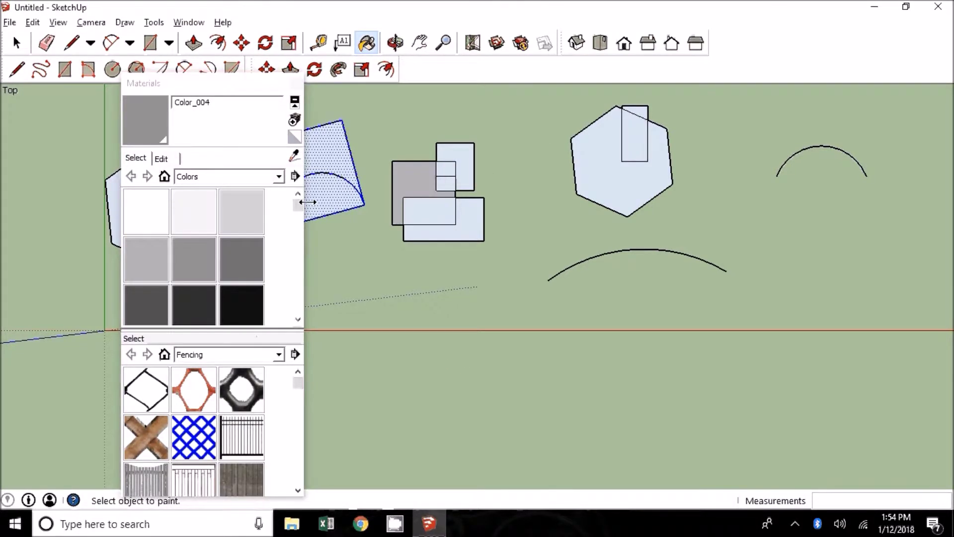
click(238, 310)
click(460, 166)
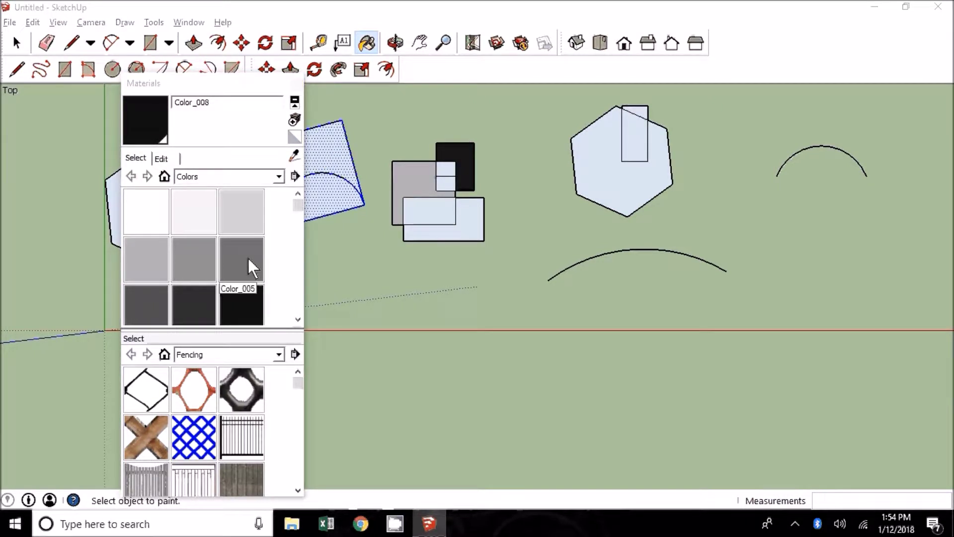
click(445, 169)
click(297, 88)
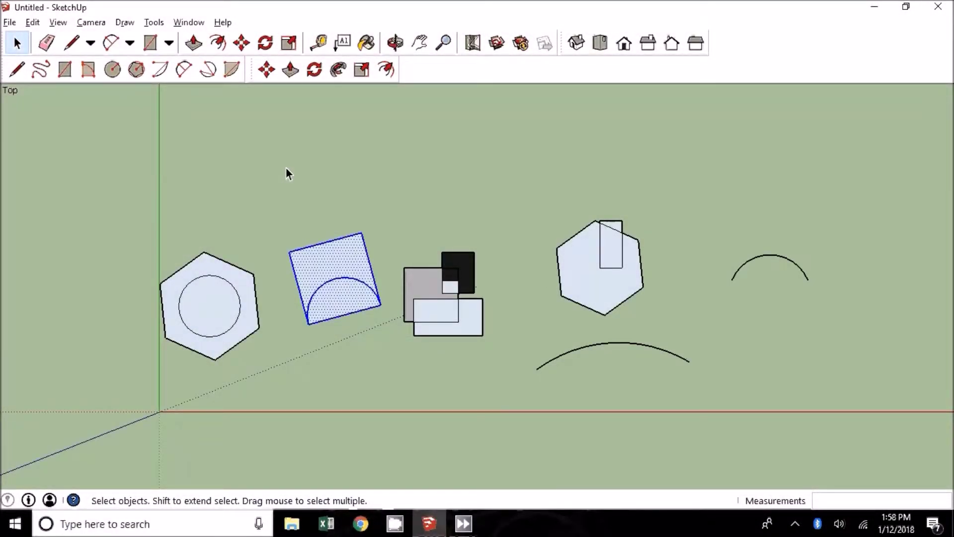
Draw a new rectangle above the hexagon.
click(150, 43)
click(207, 114)
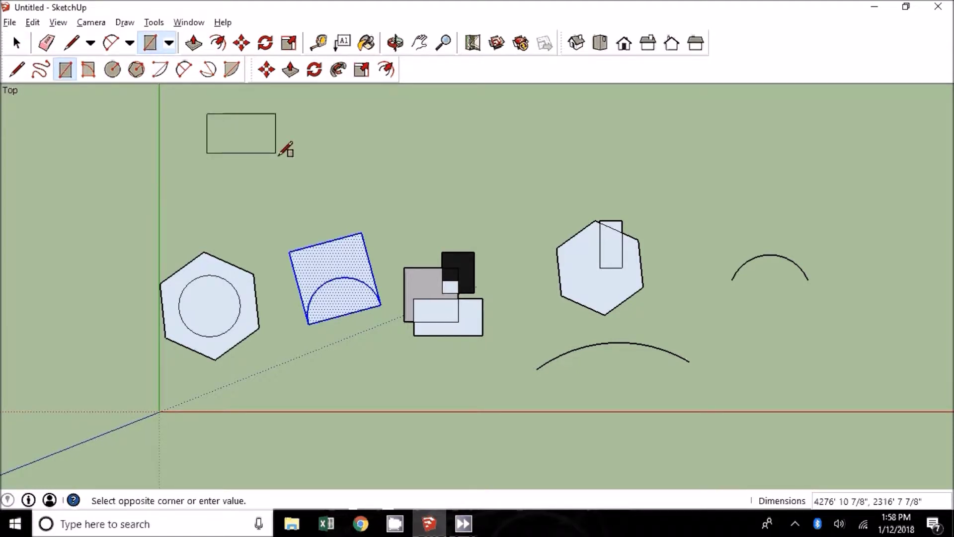
click(303, 197)
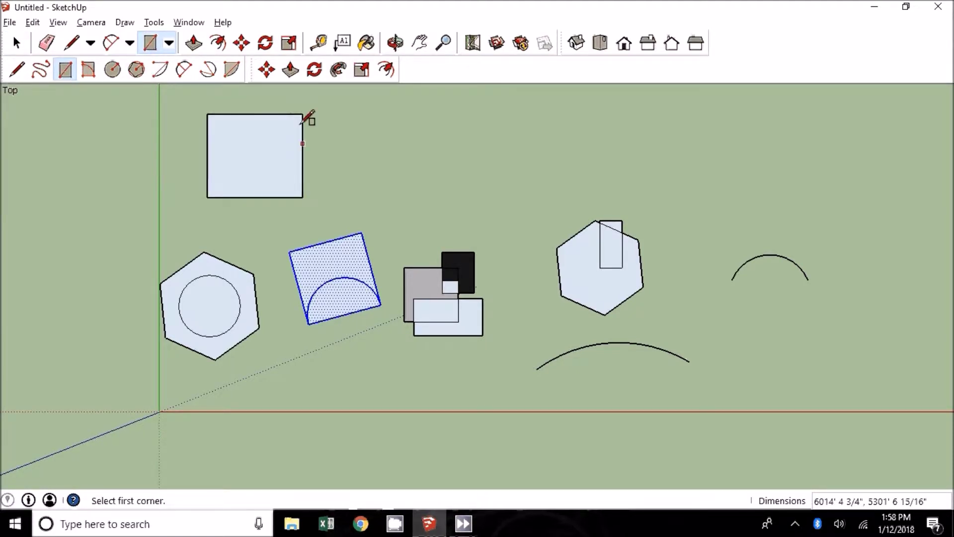
Select the new rectangle's face and offset it outward into a wider border.
click(390, 74)
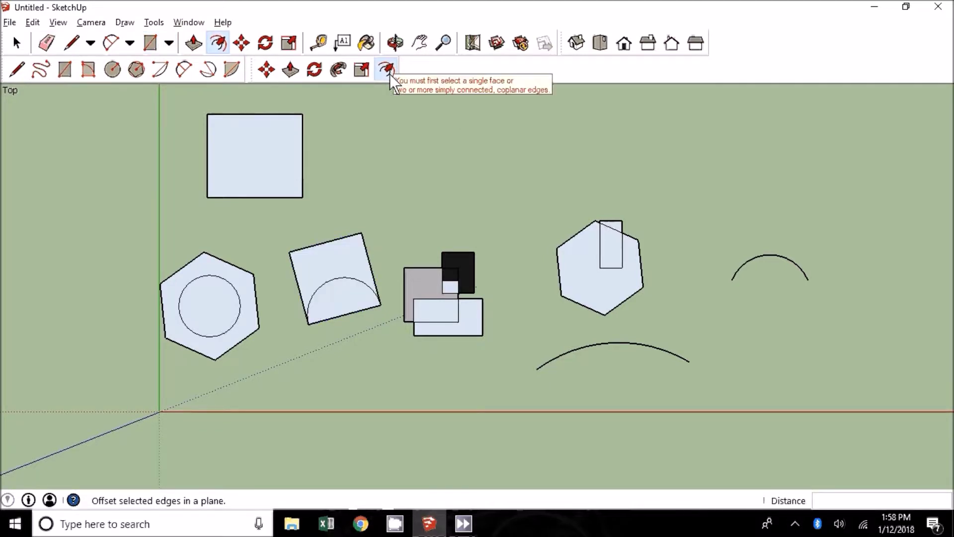
click(16, 43)
click(273, 157)
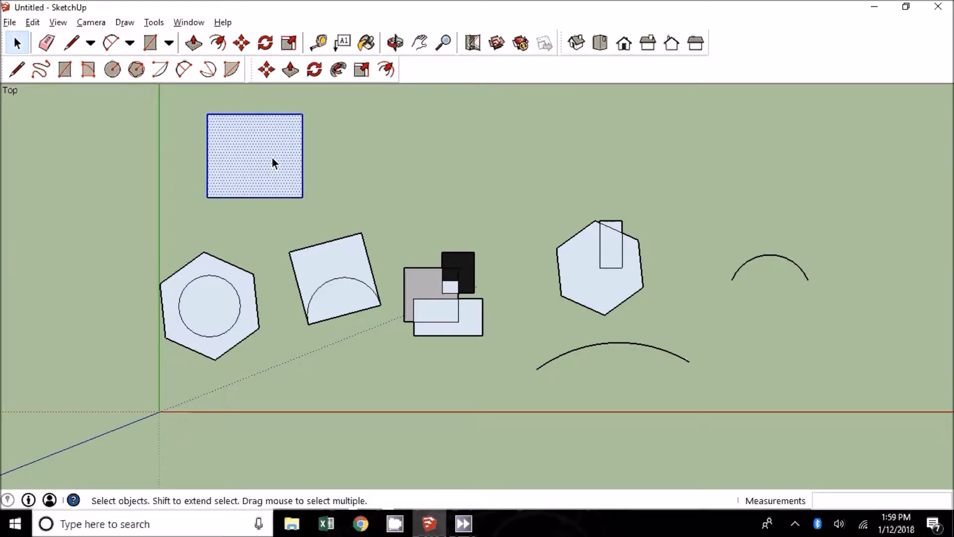
click(386, 70)
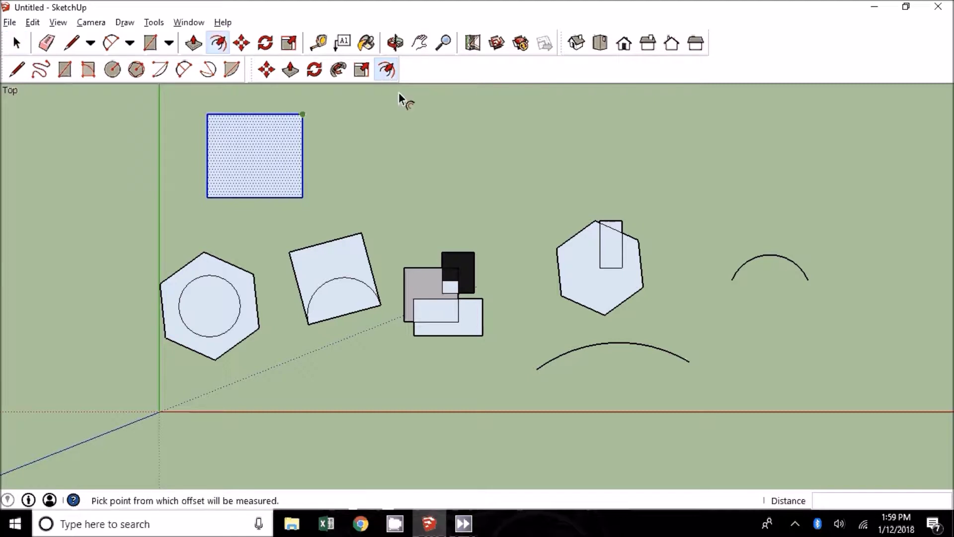
click(307, 158)
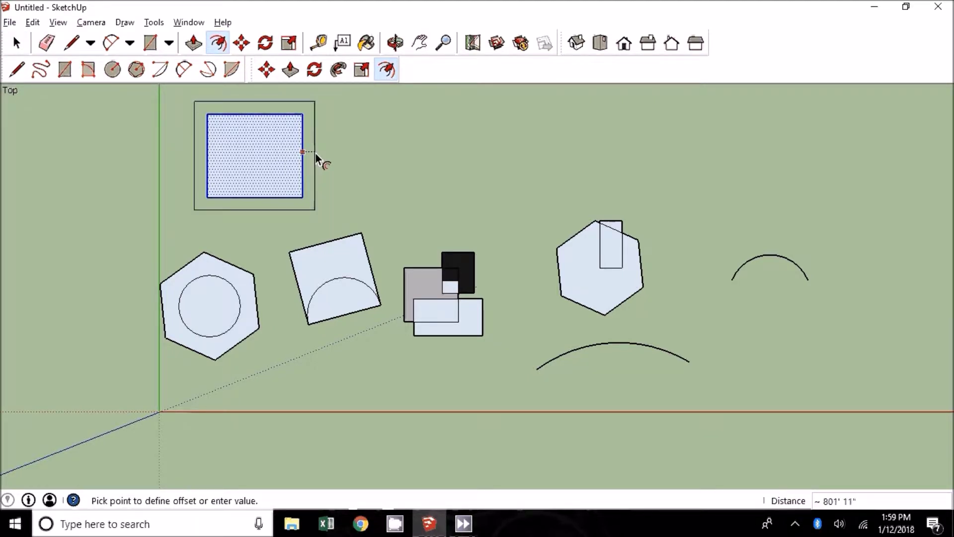
click(323, 154)
Offset the rectangle inward twice to add two smaller nested rectangles.
click(303, 146)
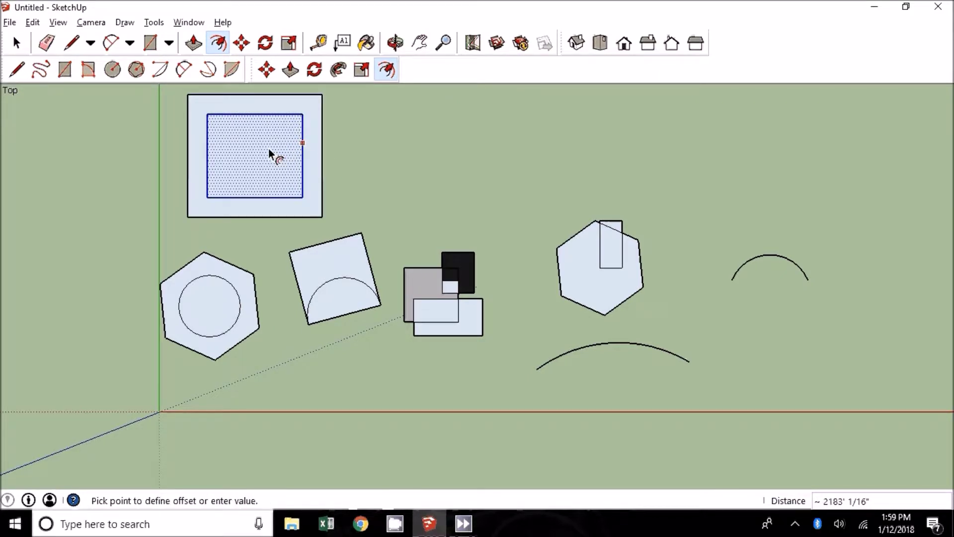
key(Escape)
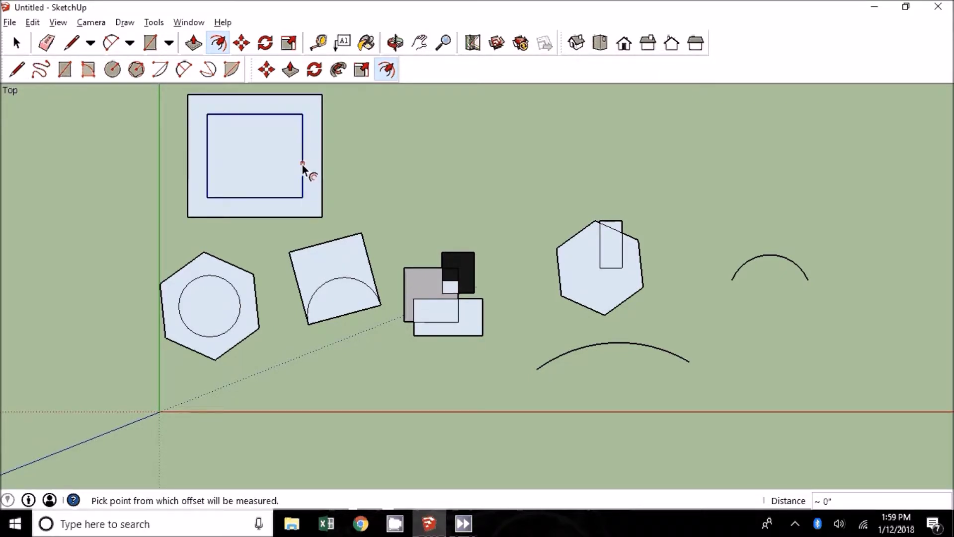
click(302, 166)
click(276, 165)
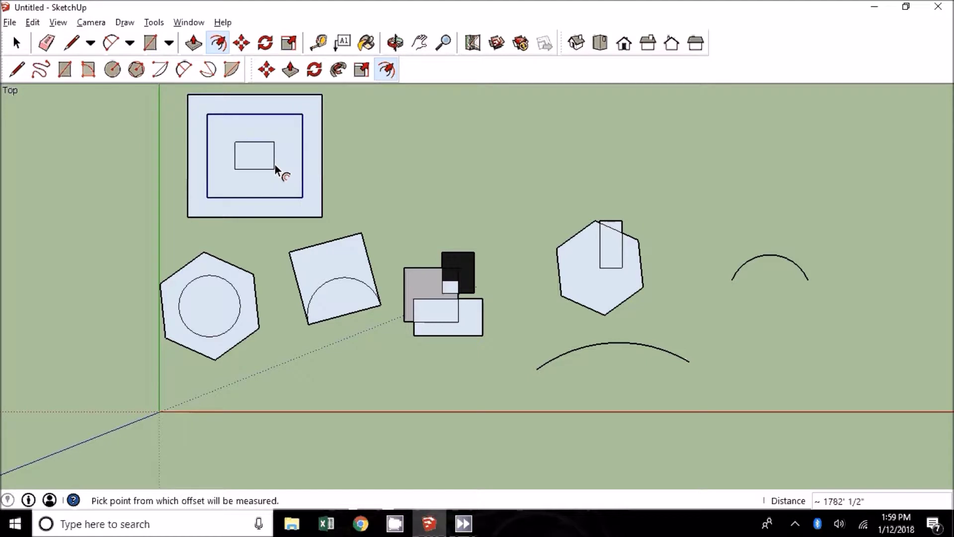
click(288, 119)
click(287, 133)
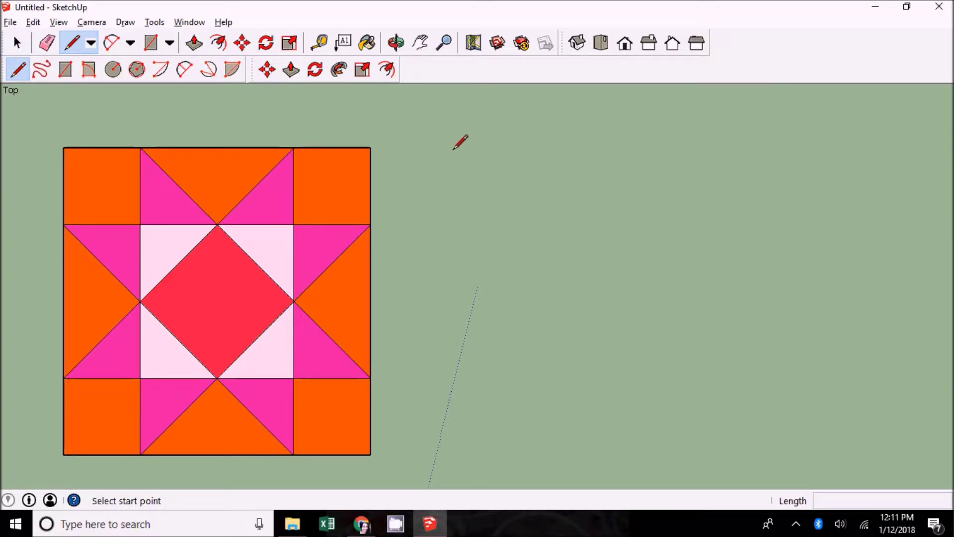
Draw a 1' line along the red axis, then a 1' edge down the green axis from its left end.
click(453, 148)
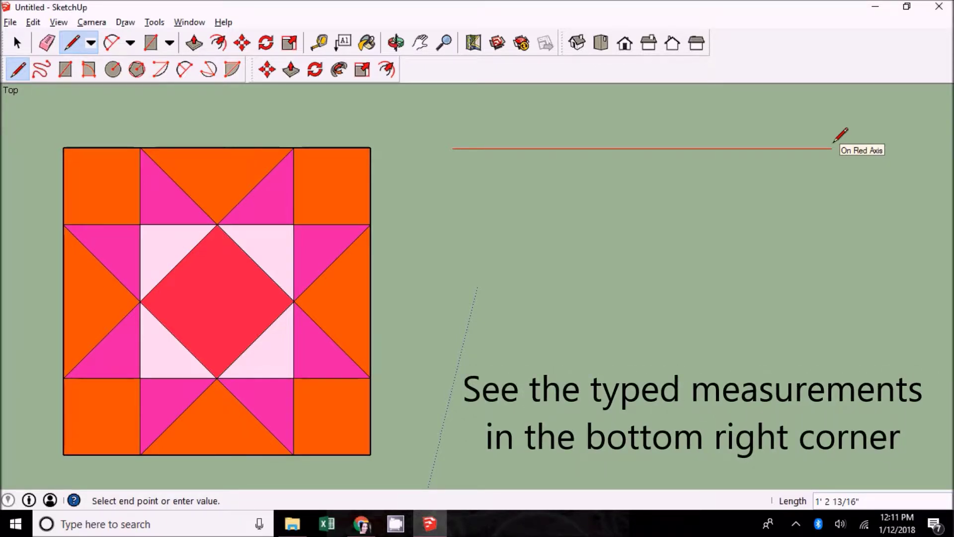
text(1)
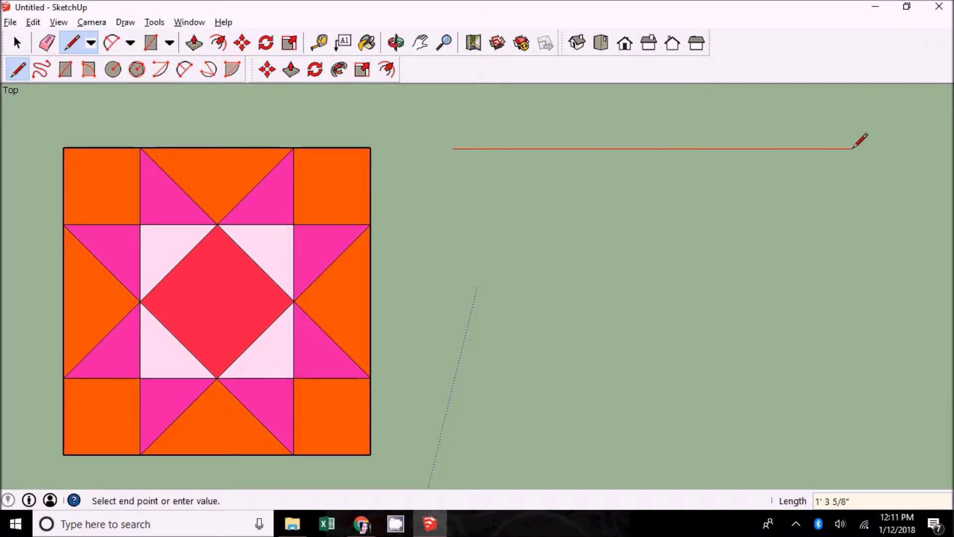
text(1)
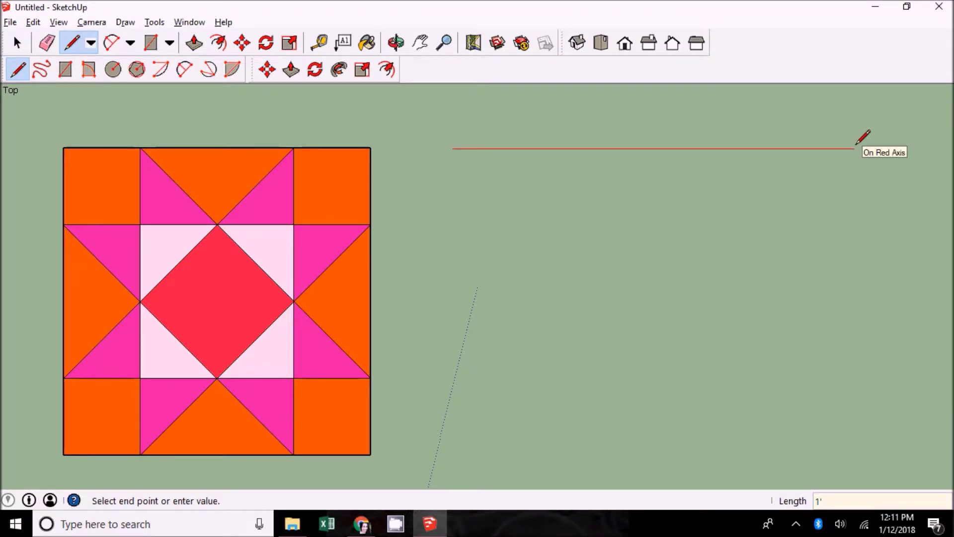
text(')
key(Return)
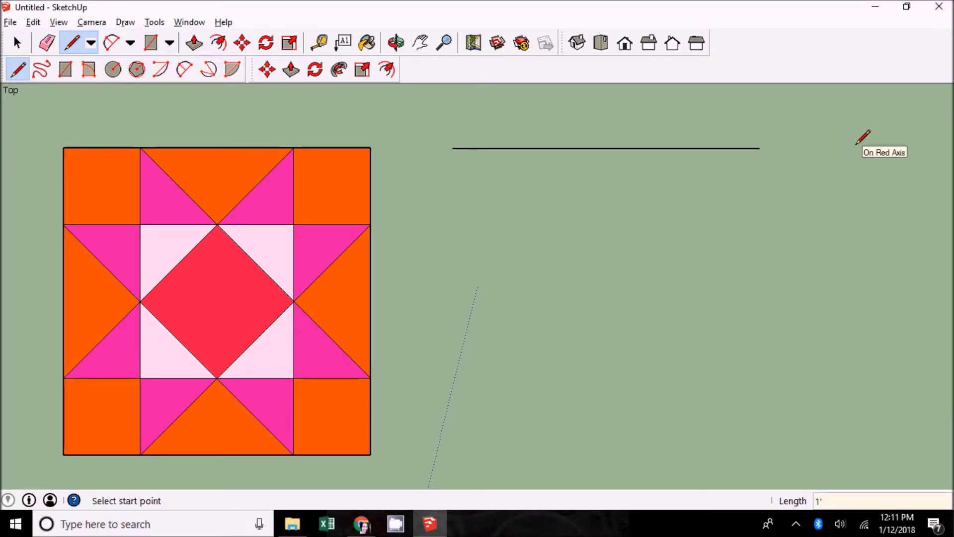
click(452, 148)
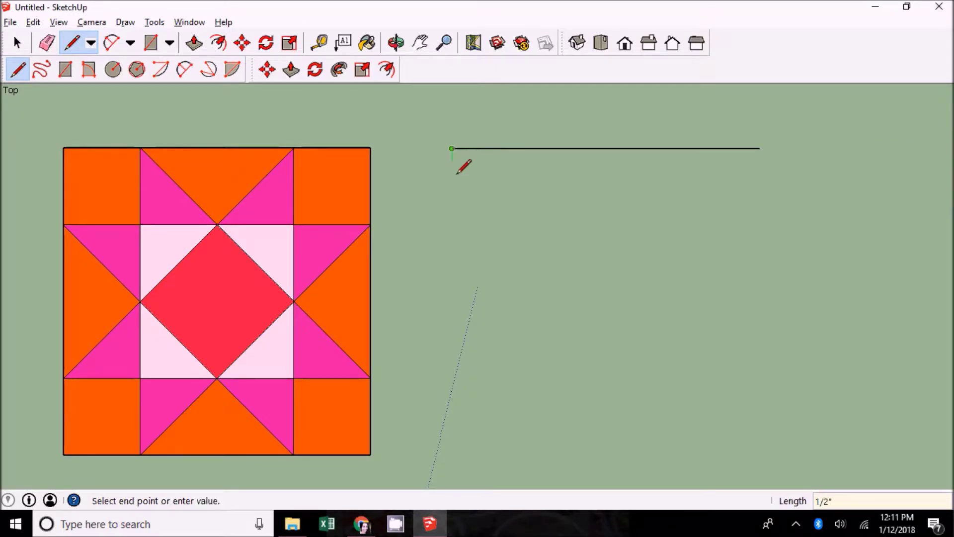
double_click(453, 454)
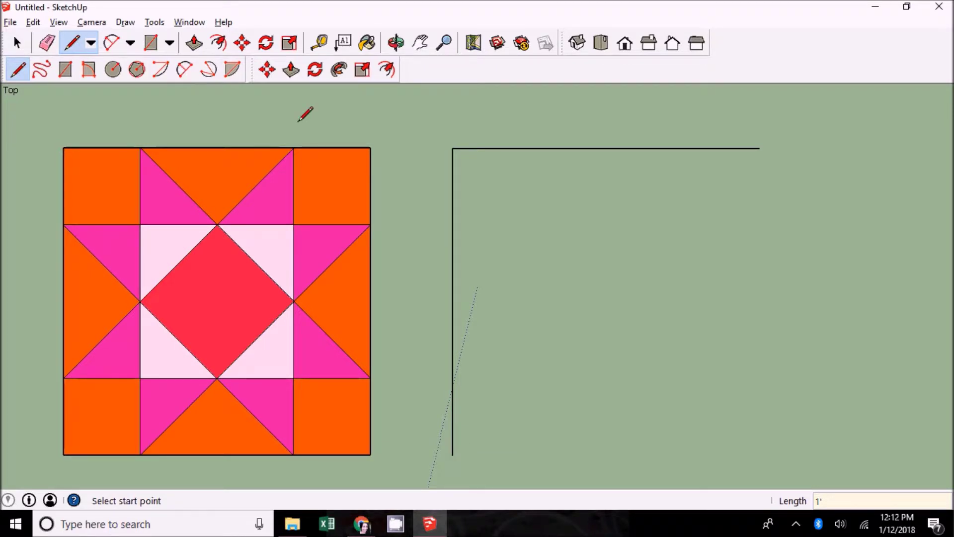
Draw a 1' × 1' square face from the line's right end to the vertical edge's bottom.
click(149, 43)
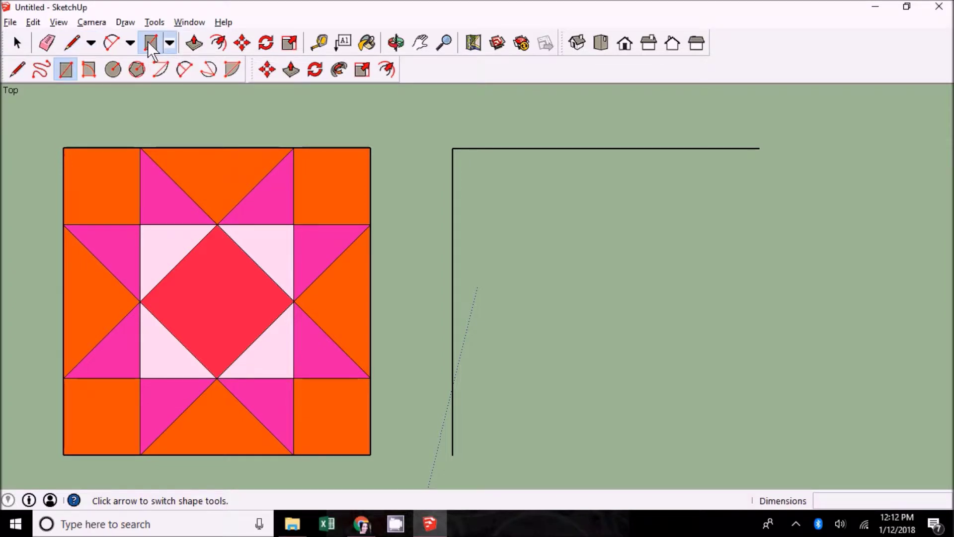
click(760, 148)
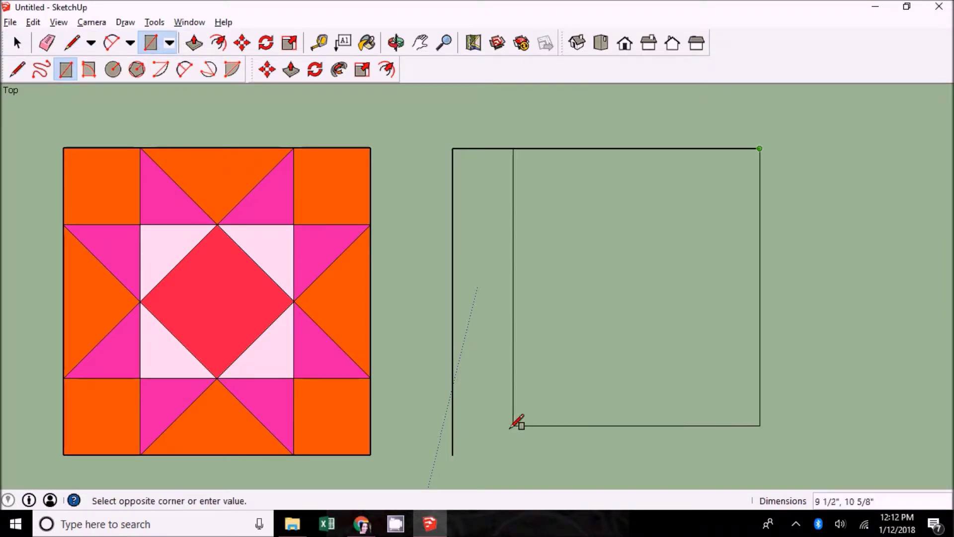
click(452, 454)
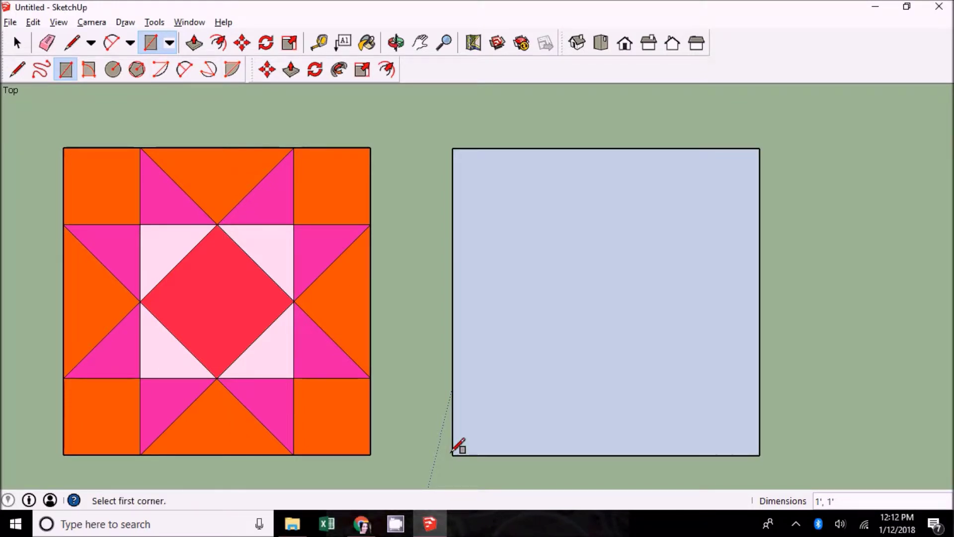
click(451, 301)
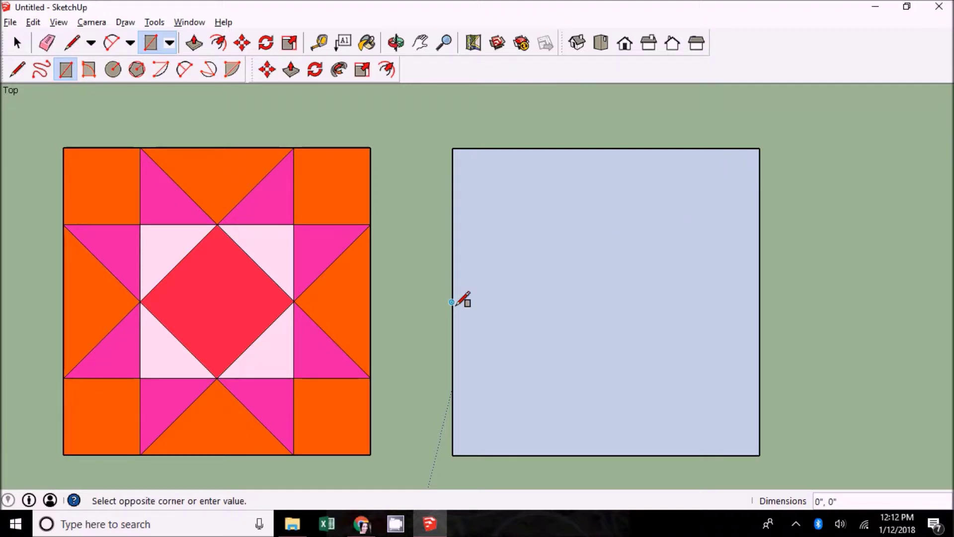
Draw rectangles from the left-edge midpoints to split the 1' square into four equal strips.
shift+middle_drag(656, 165, 687, 178)
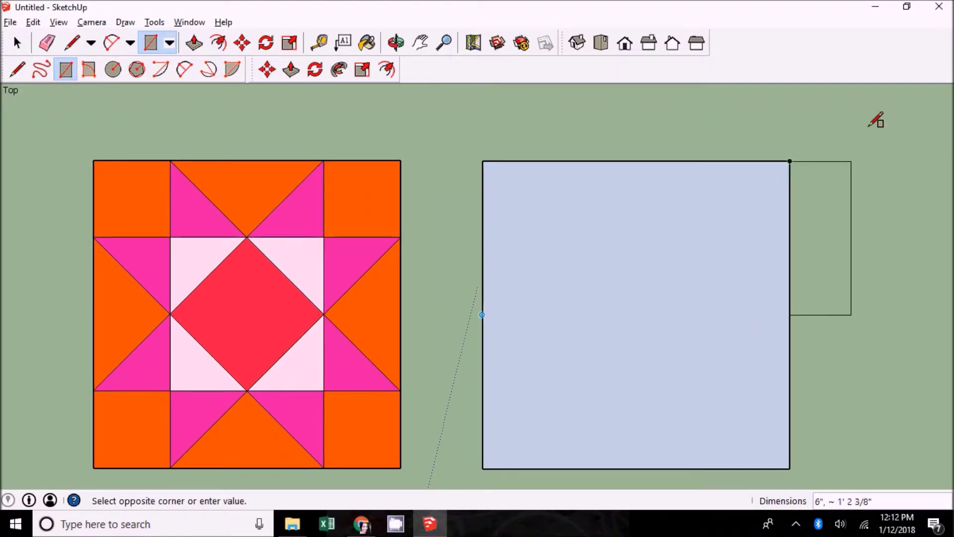
click(790, 162)
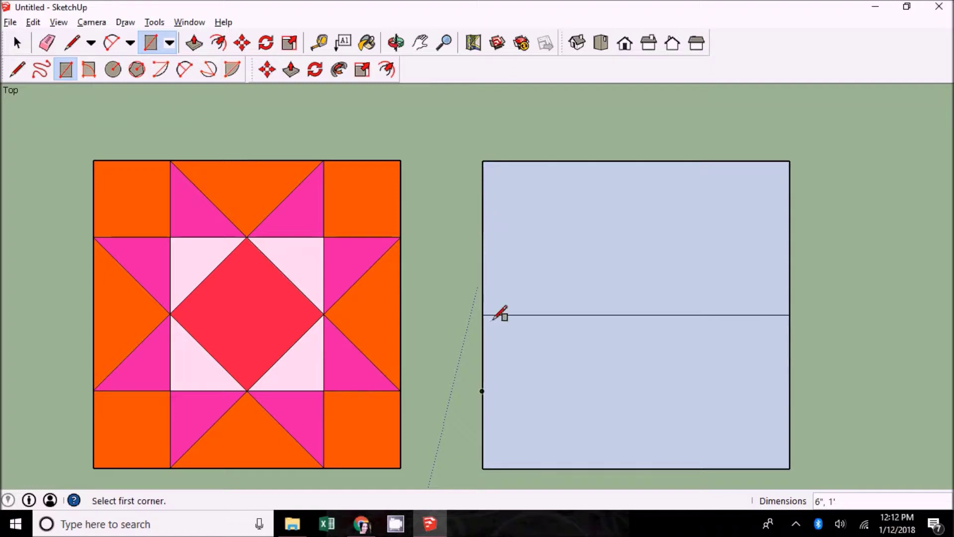
click(482, 391)
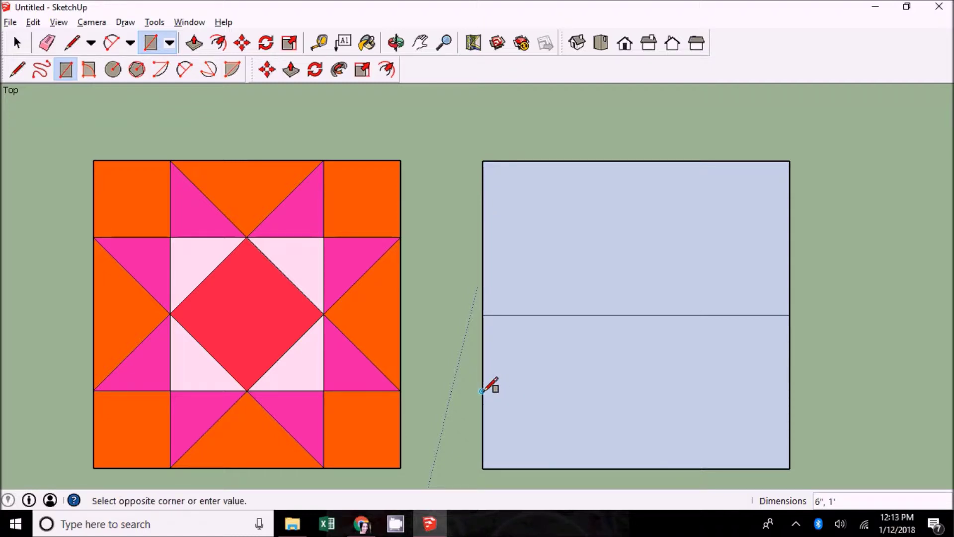
click(791, 237)
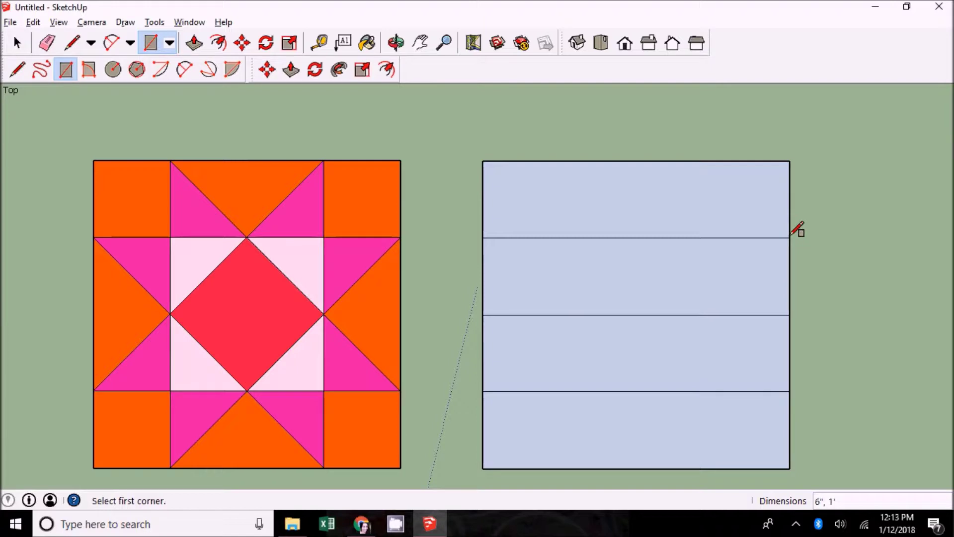
click(72, 43)
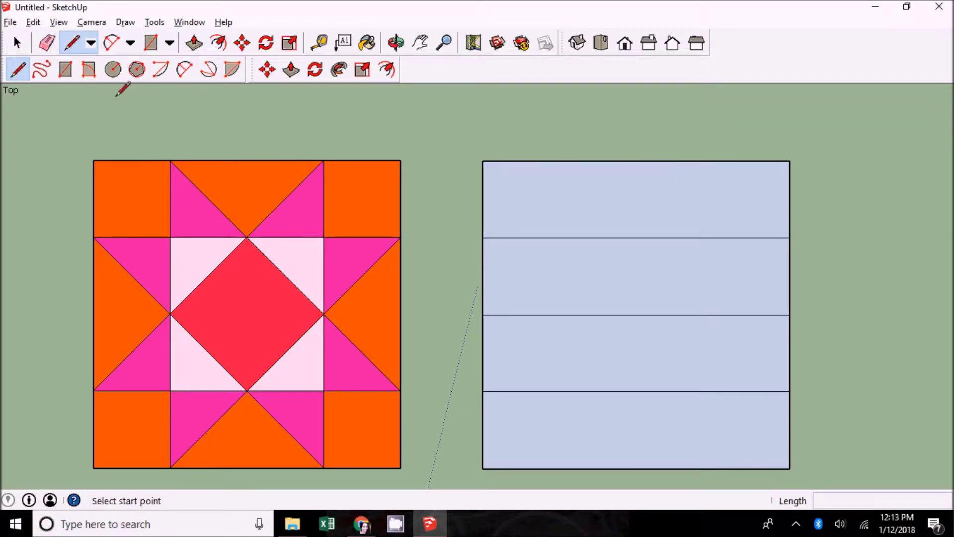
Draw three vertical lines from the top-edge midpoint and quarter points down to the bottom edge.
click(635, 161)
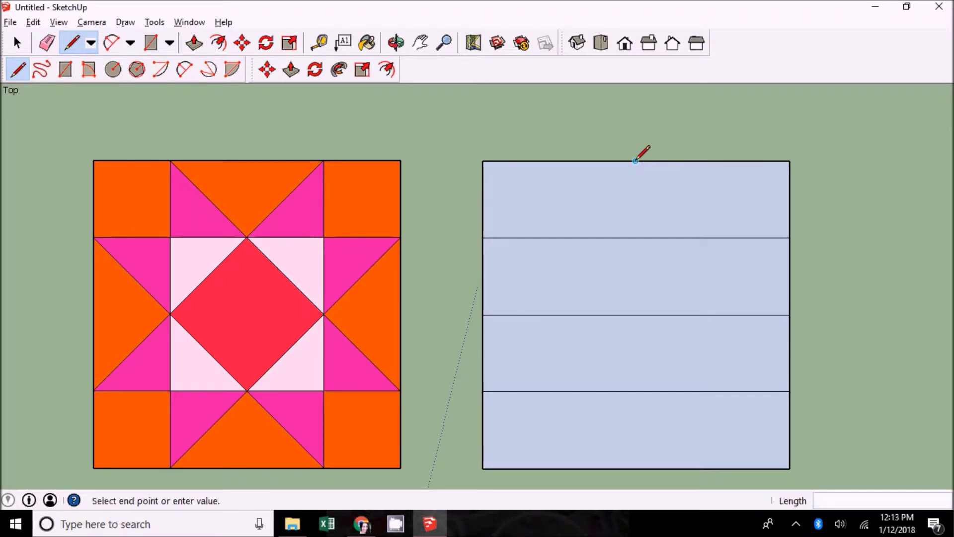
click(635, 467)
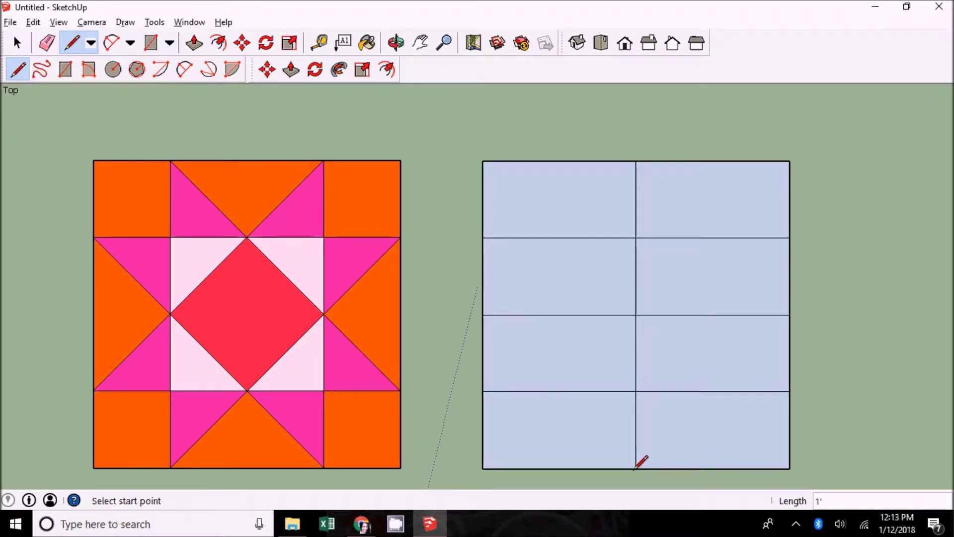
click(559, 161)
click(559, 468)
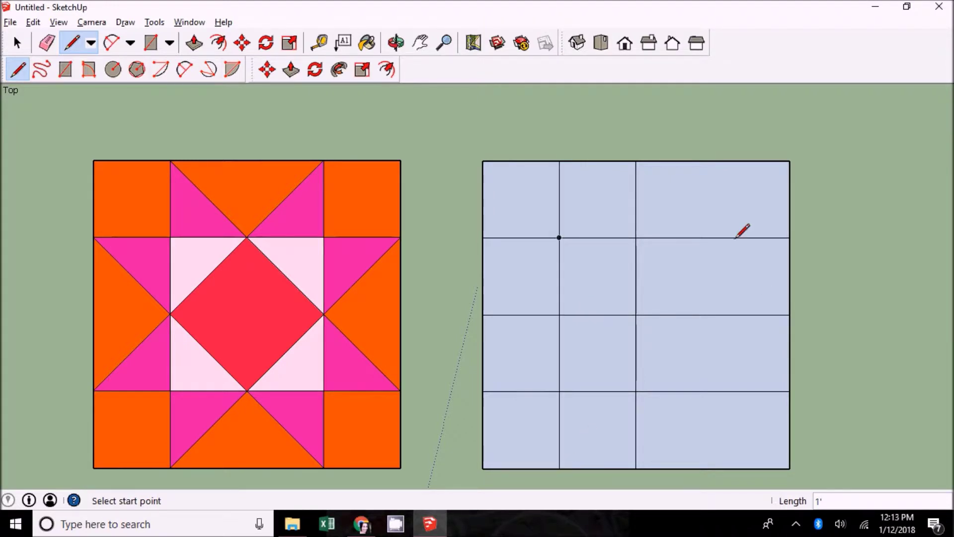
click(713, 161)
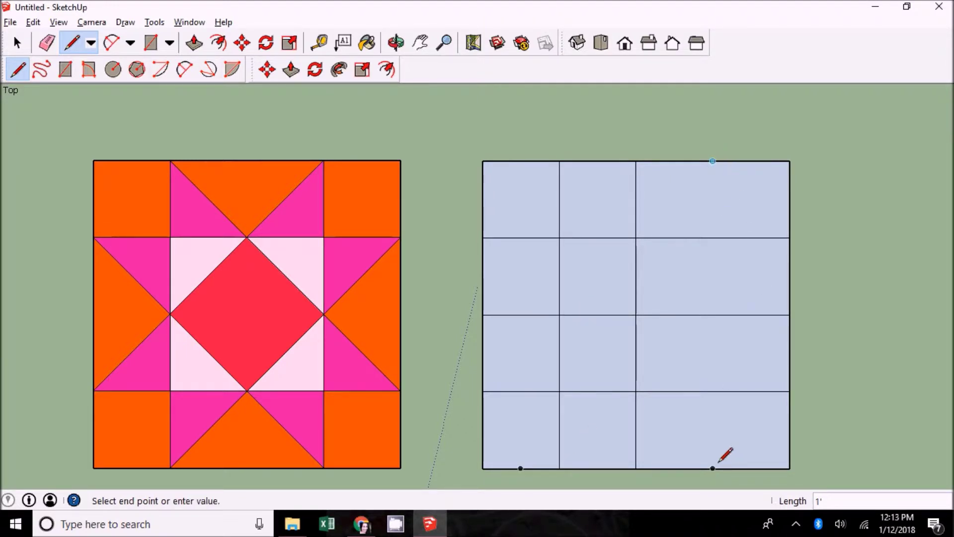
click(713, 468)
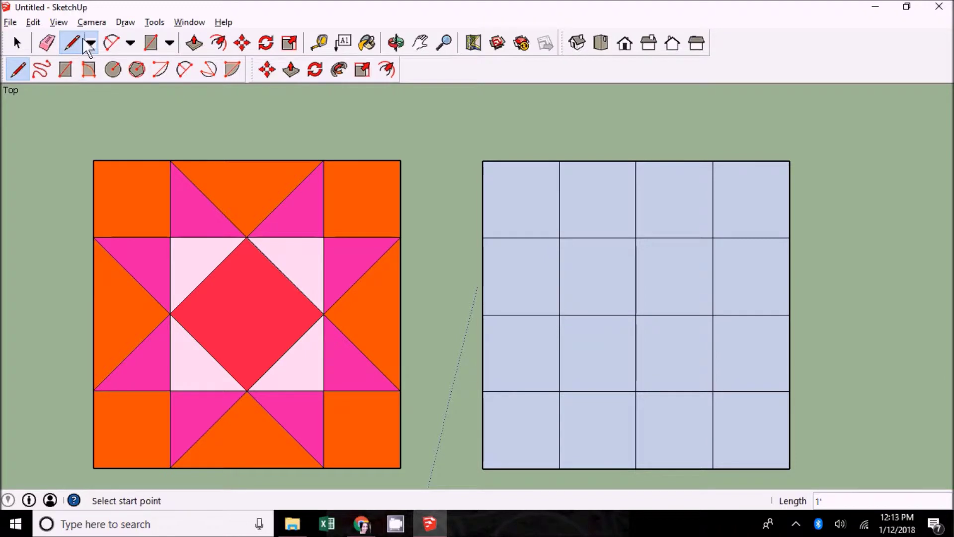
Draw a V of diagonals across the top middle cells and two diagonals on the right side.
click(560, 161)
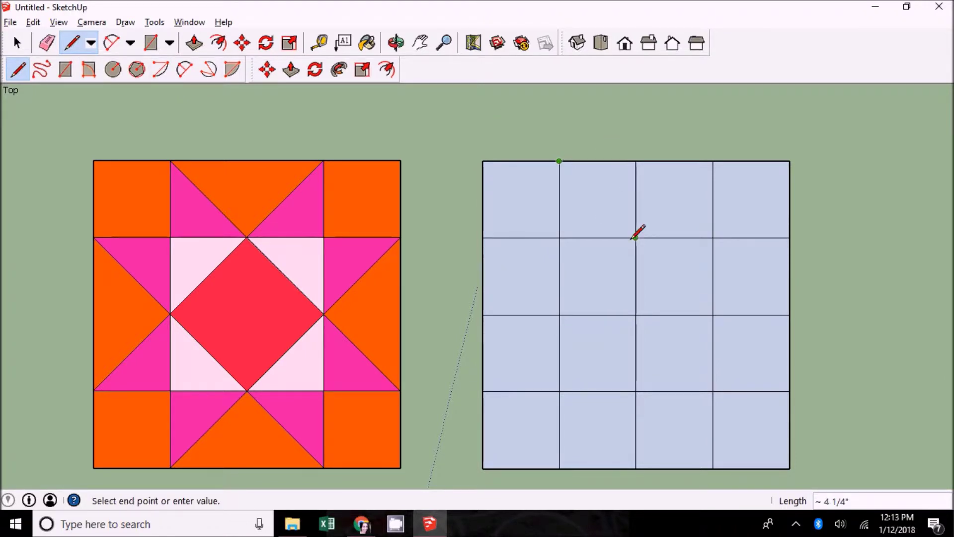
click(635, 238)
click(714, 161)
click(713, 161)
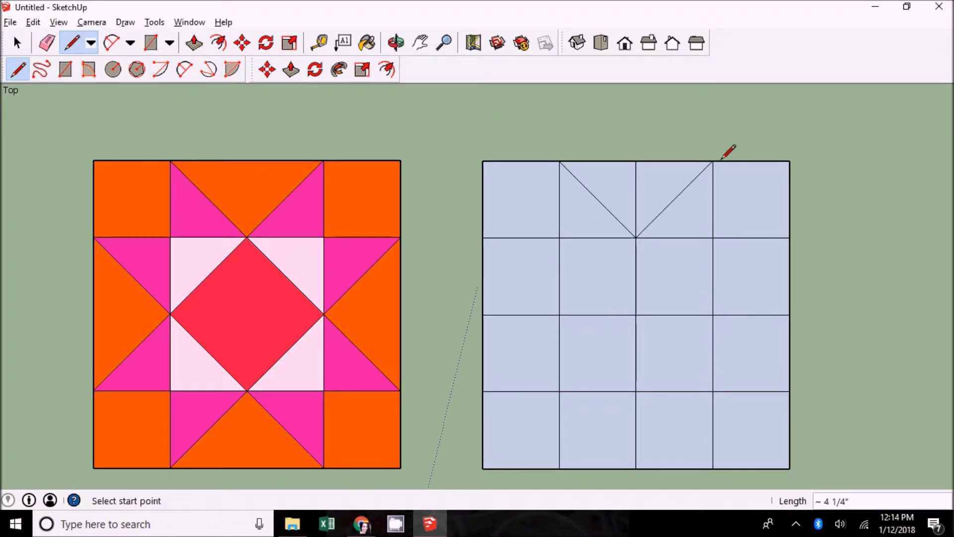
click(790, 238)
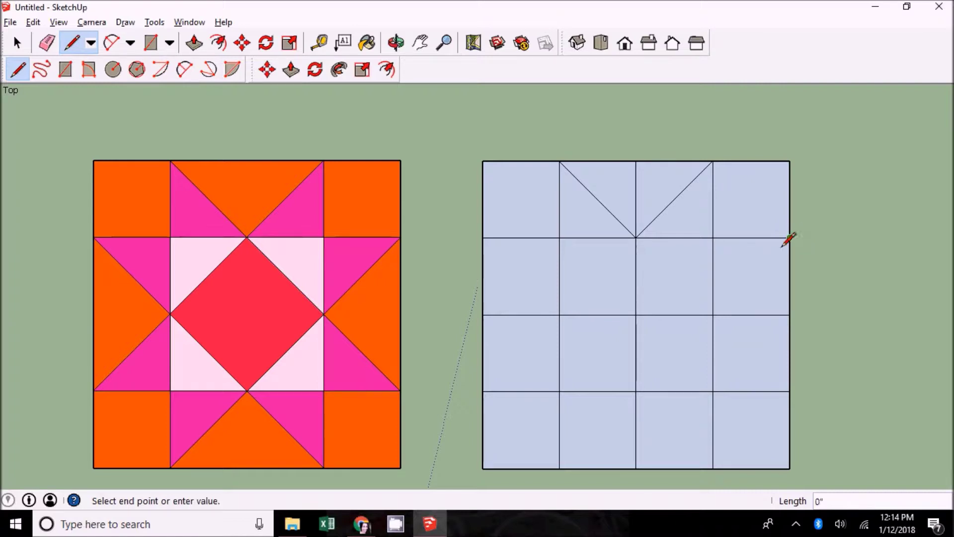
click(712, 315)
click(713, 315)
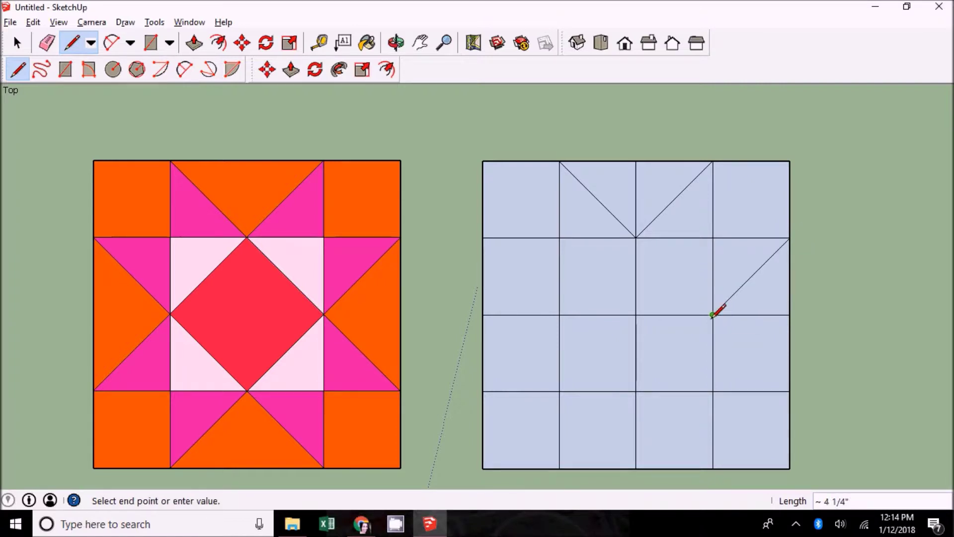
click(790, 391)
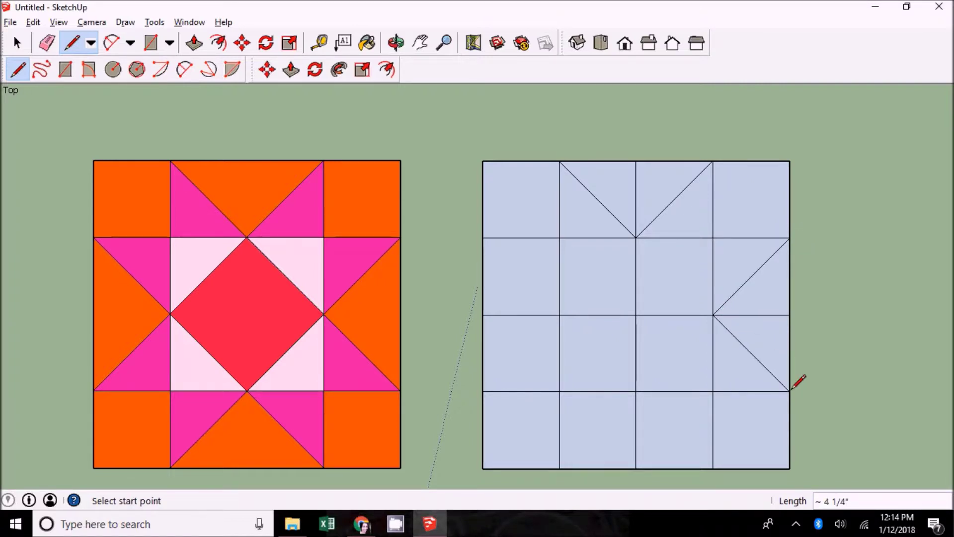
Add crossed diagonals in two third-row cells, undoing and redrawing one misdrawn line.
click(790, 314)
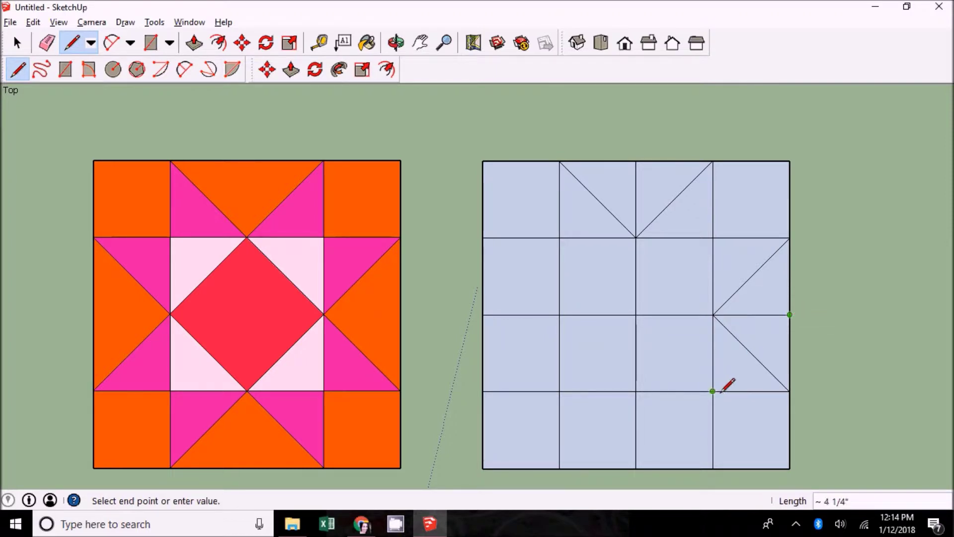
click(713, 391)
click(635, 315)
click(713, 391)
click(712, 315)
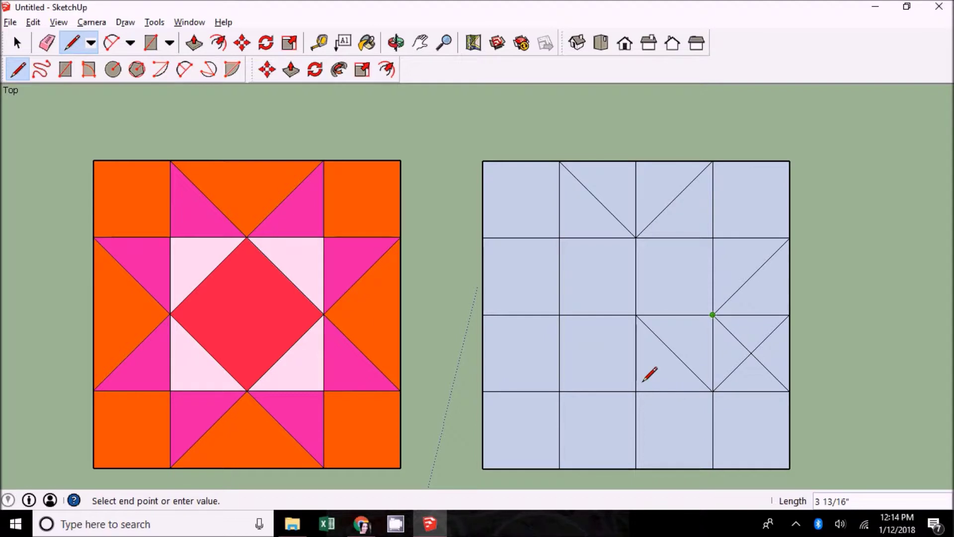
click(643, 383)
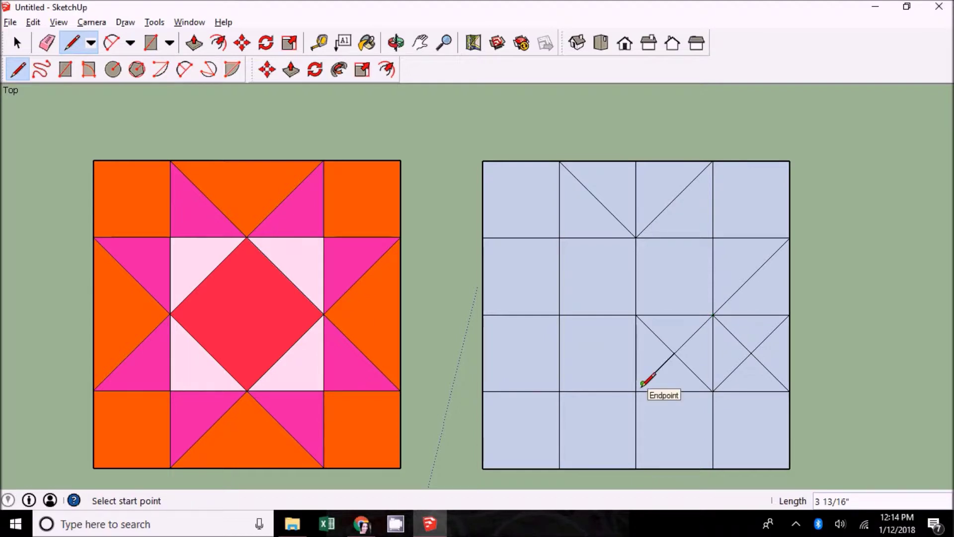
key(ctrl+z)
click(635, 391)
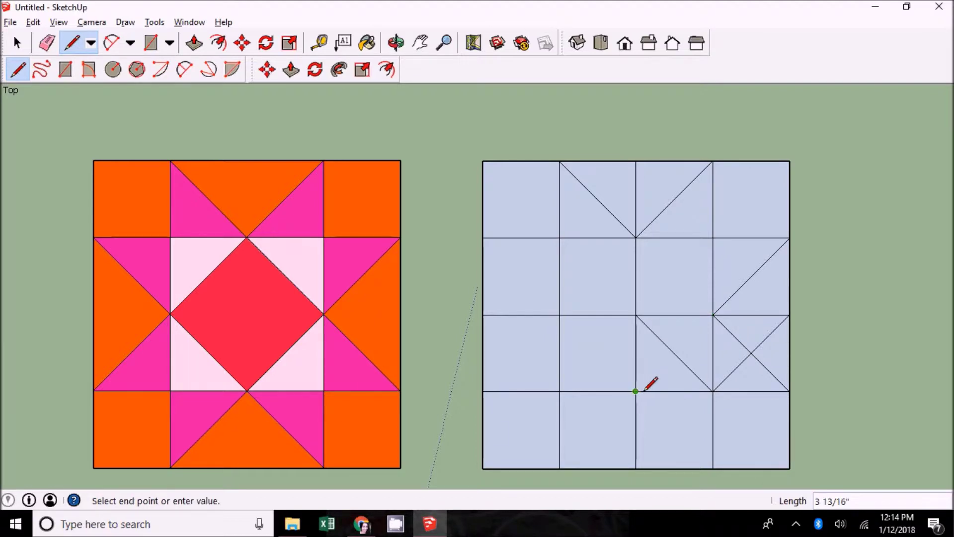
click(713, 314)
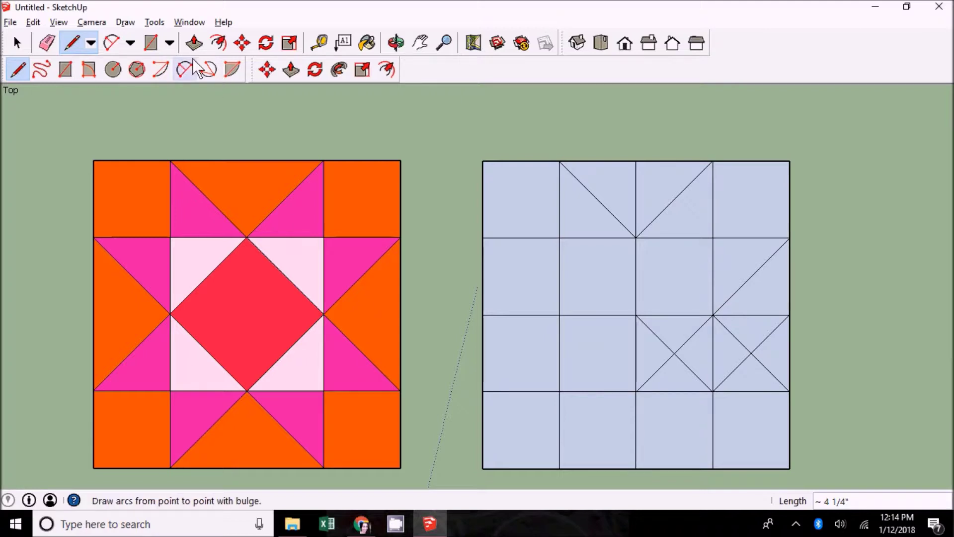
click(48, 43)
Erase the stray crossed and chevron diagonals from the third-row cells.
click(692, 338)
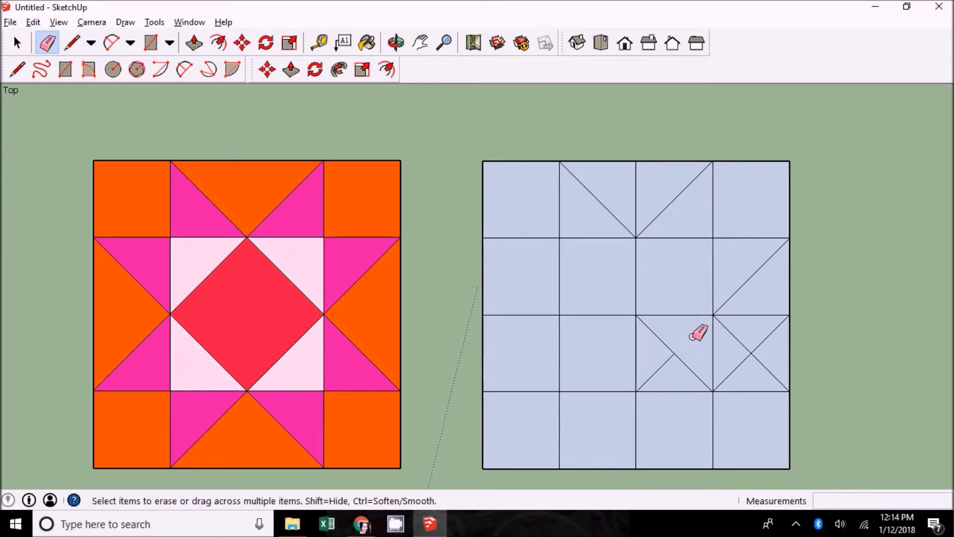
click(654, 334)
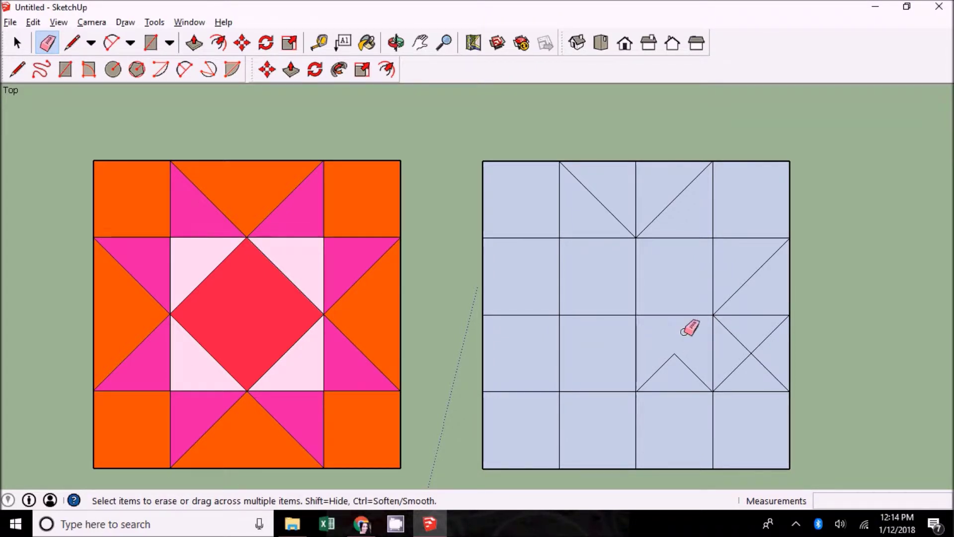
drag(767, 332, 768, 365)
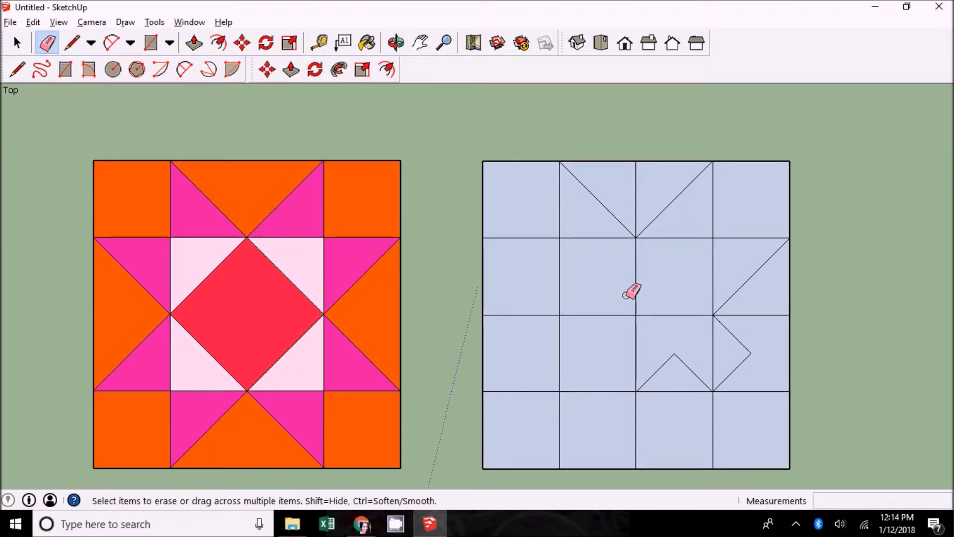
drag(677, 362, 685, 359)
drag(746, 366, 747, 343)
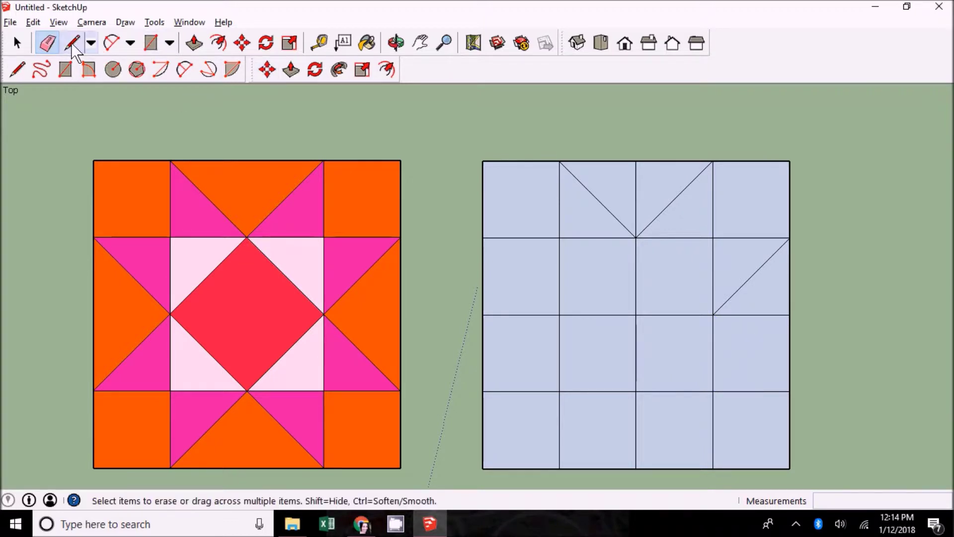
click(72, 44)
Draw the star-point diagonals on the right side and along the bottom edge.
click(713, 315)
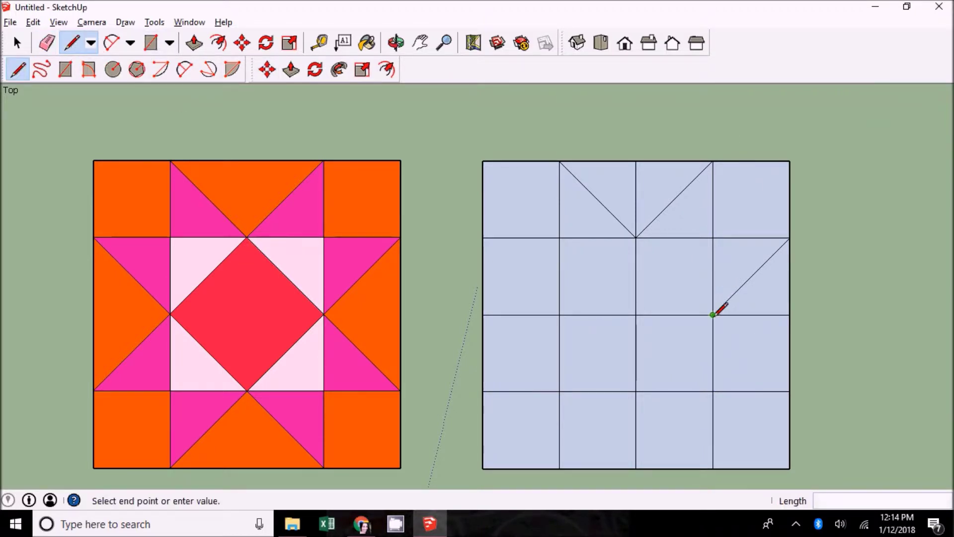
click(790, 392)
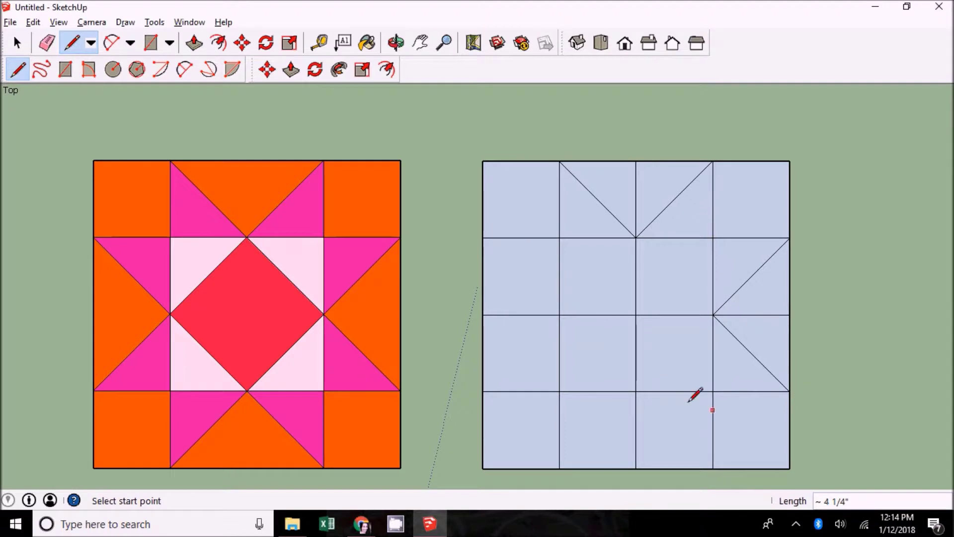
click(710, 457)
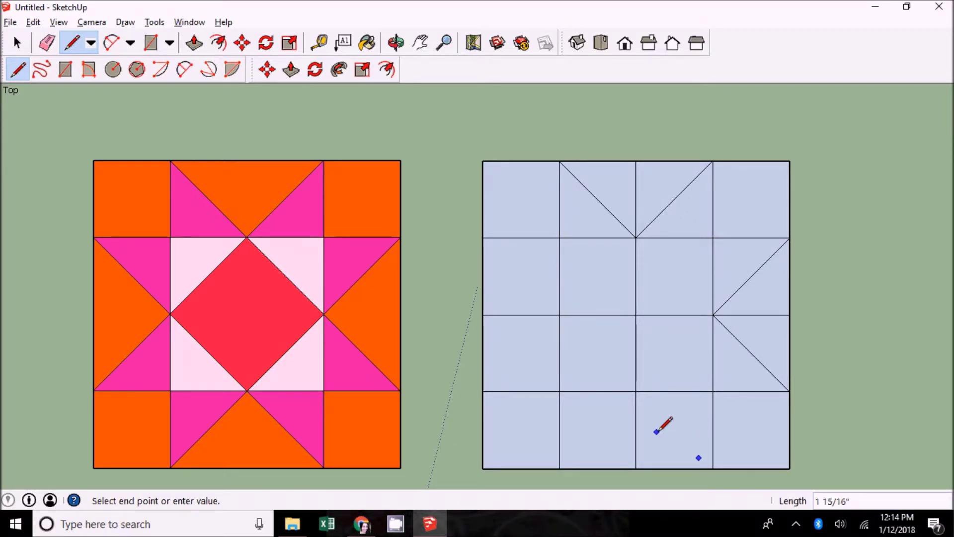
key(Escape)
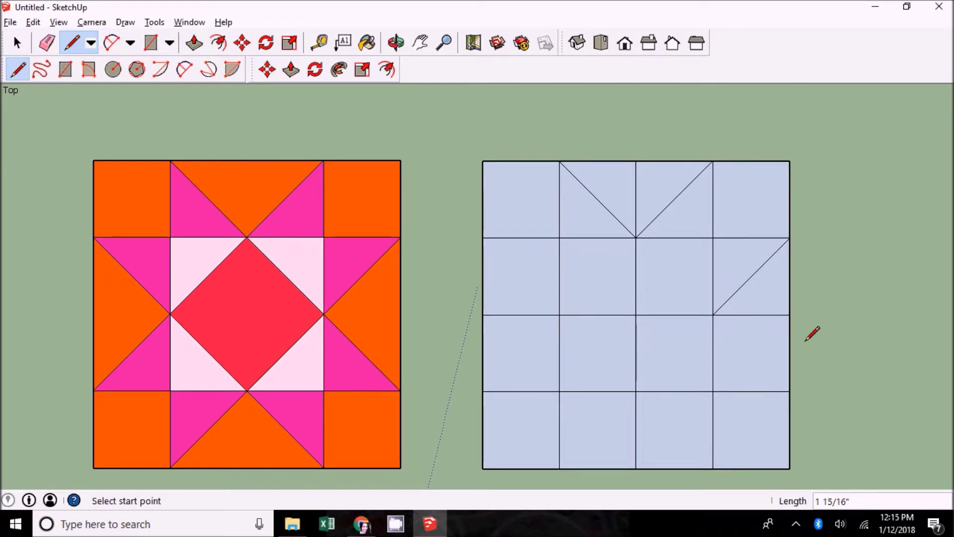
click(713, 314)
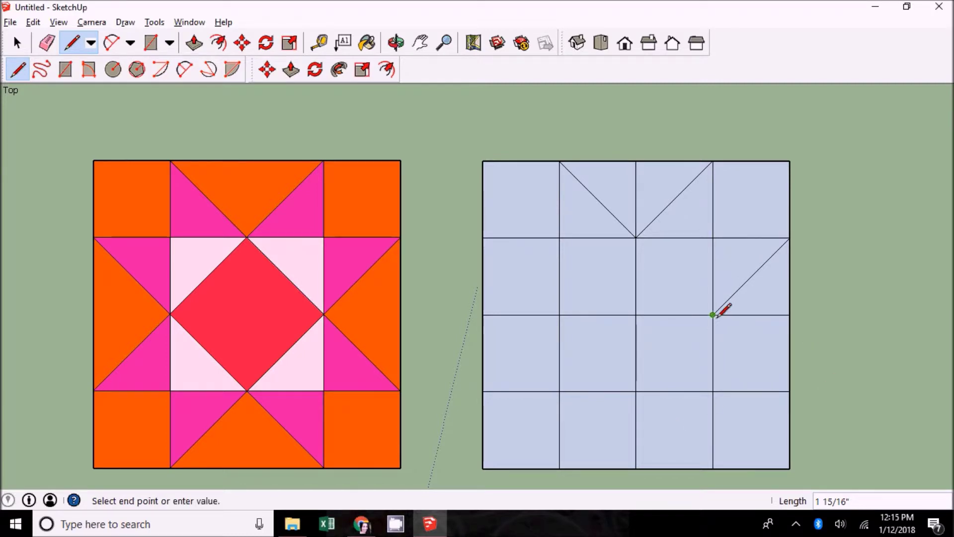
click(789, 392)
click(713, 467)
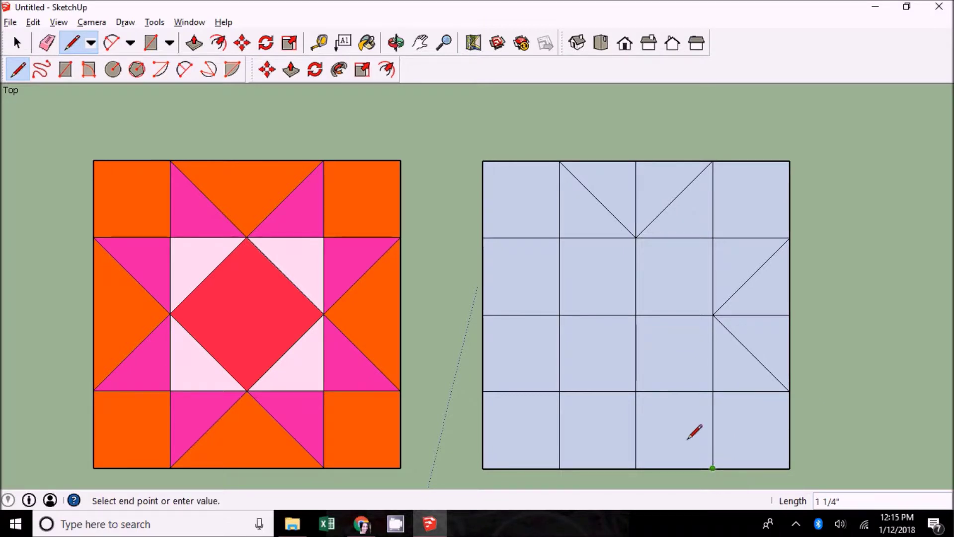
click(637, 391)
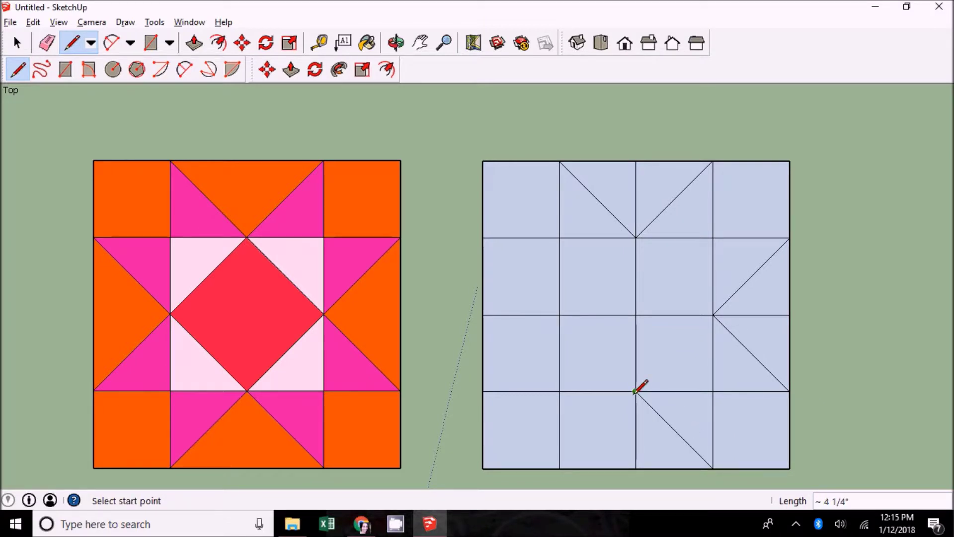
click(636, 391)
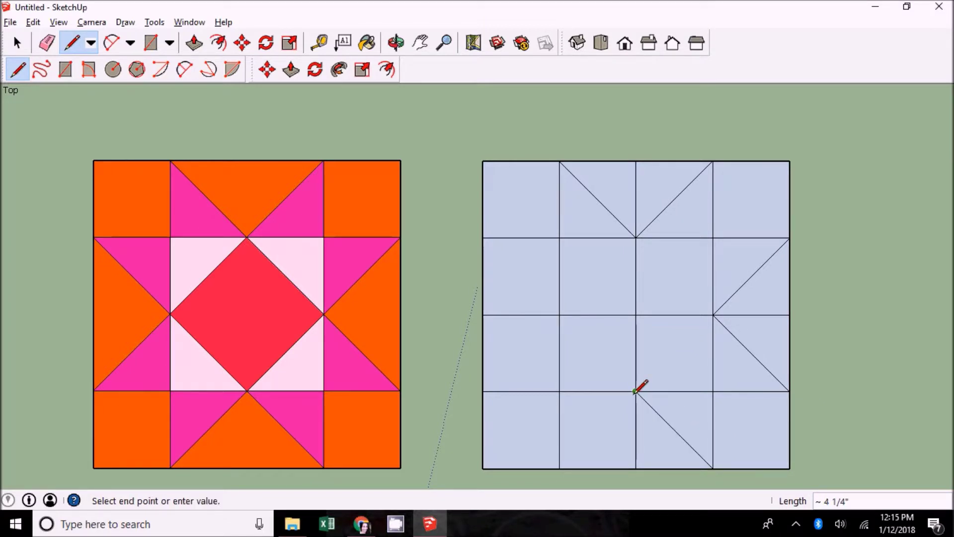
click(567, 466)
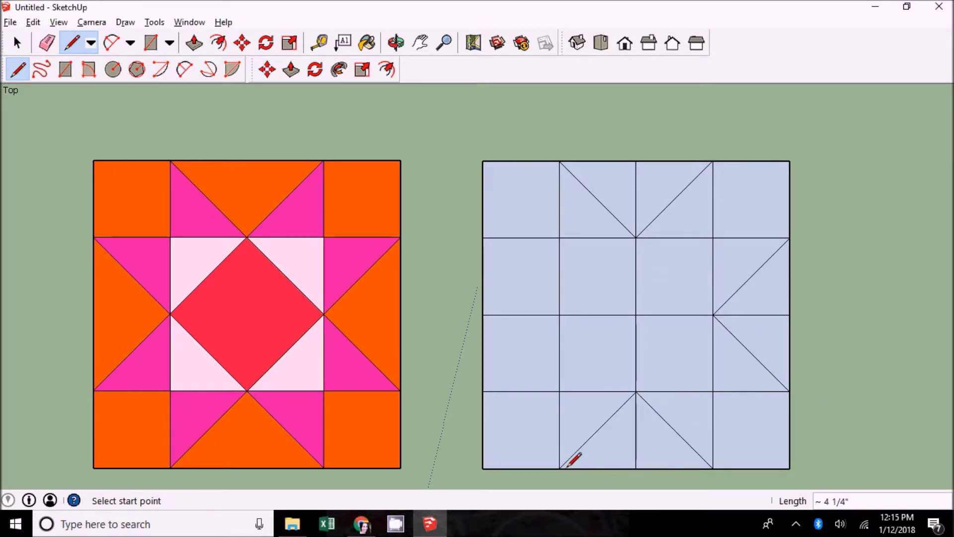
Draw the two left-side star-point diagonals from the left-middle intersection.
click(560, 315)
click(483, 391)
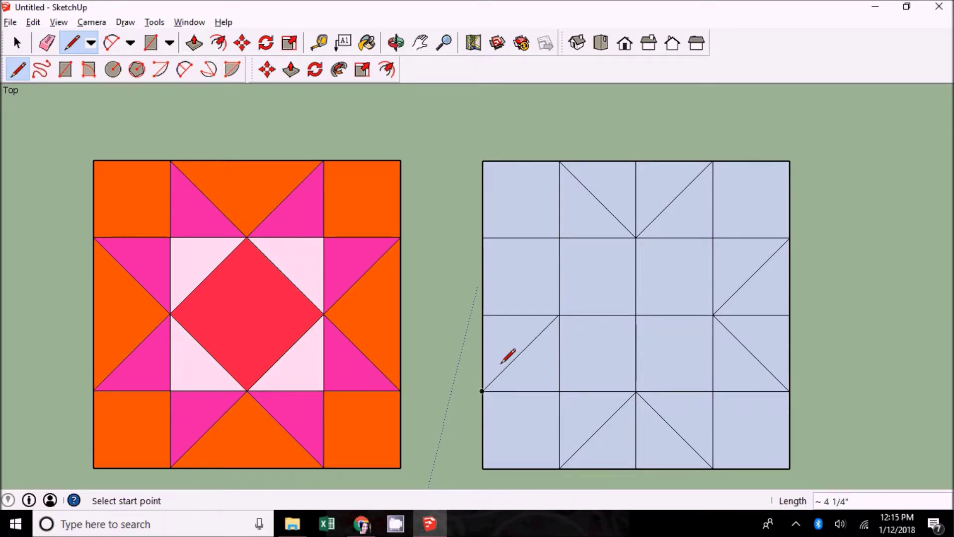
click(559, 314)
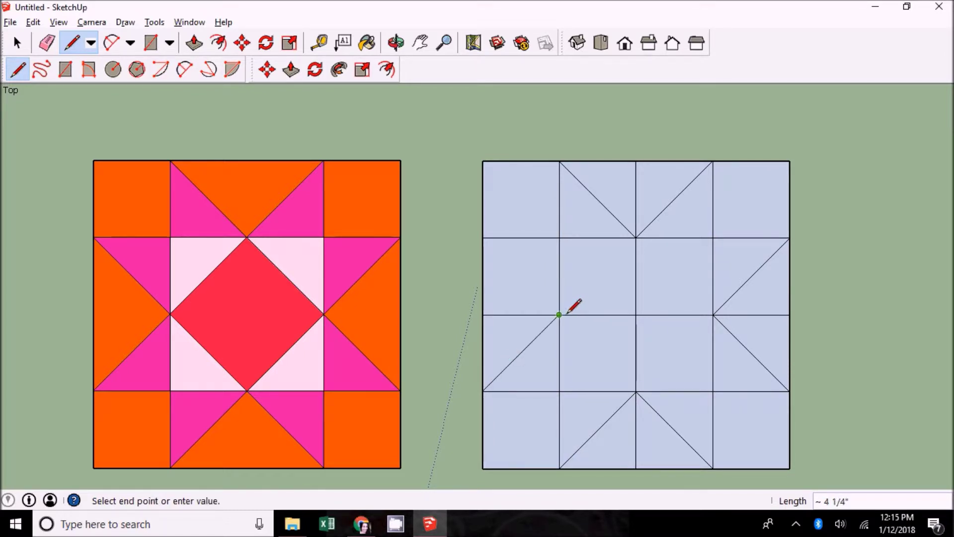
click(484, 238)
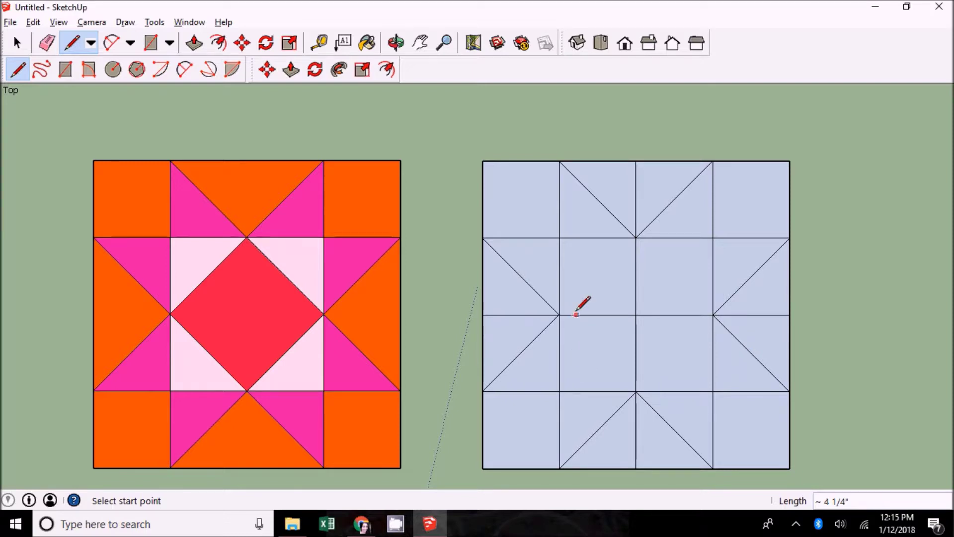
Draw the central diamond connecting the four middle grid intersections.
click(559, 314)
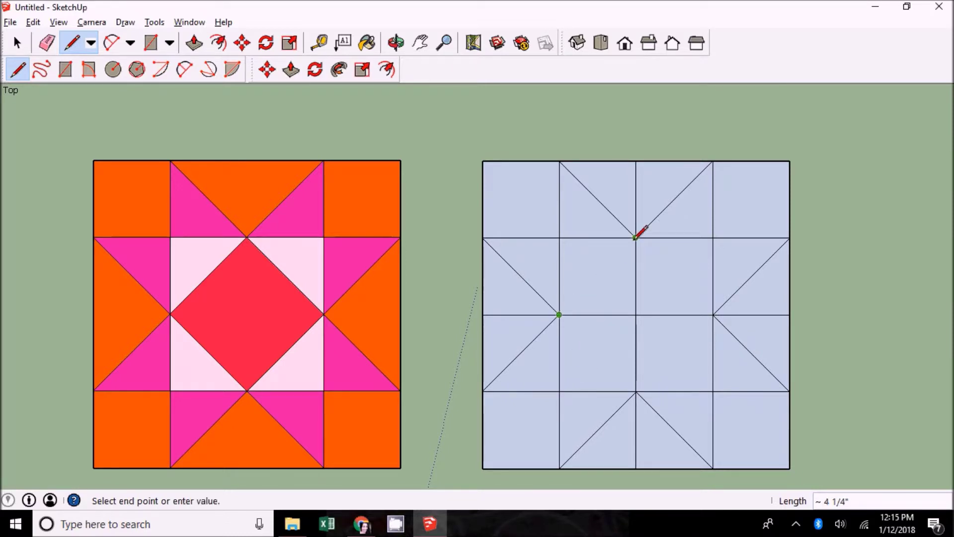
click(636, 237)
click(636, 237)
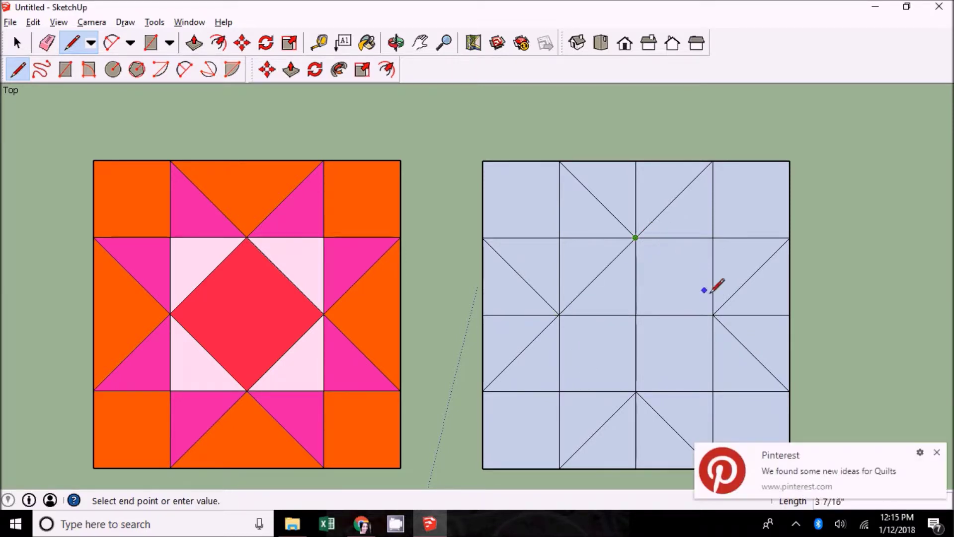
double_click(713, 315)
click(636, 392)
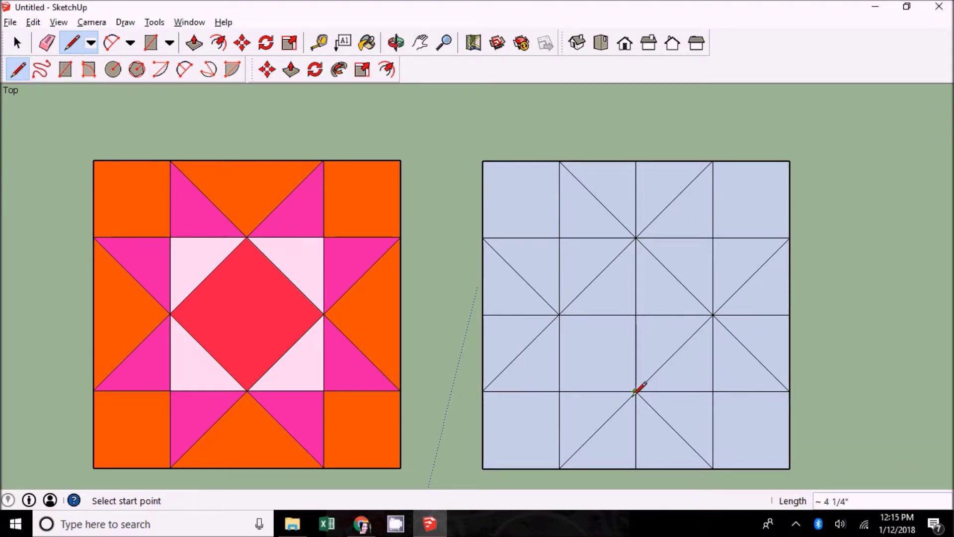
click(635, 392)
click(560, 315)
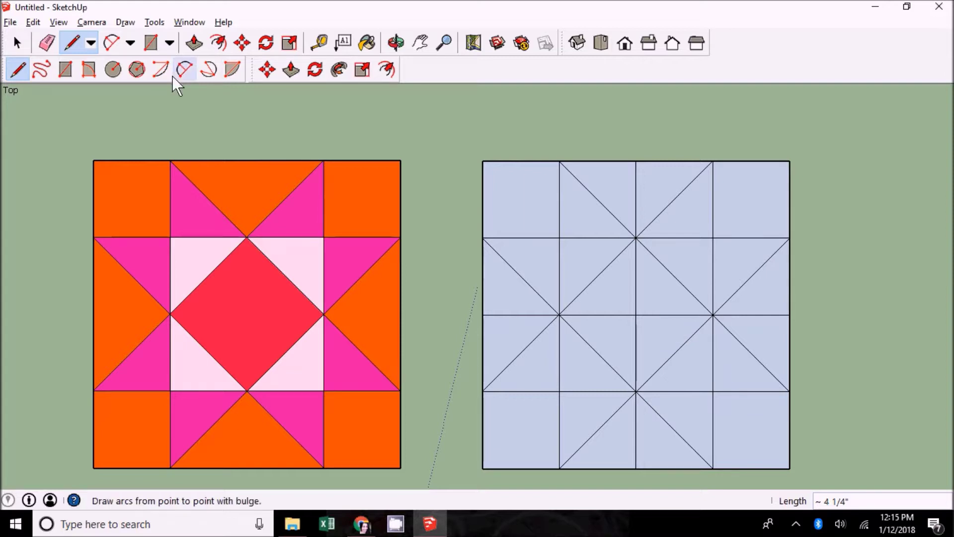
click(47, 43)
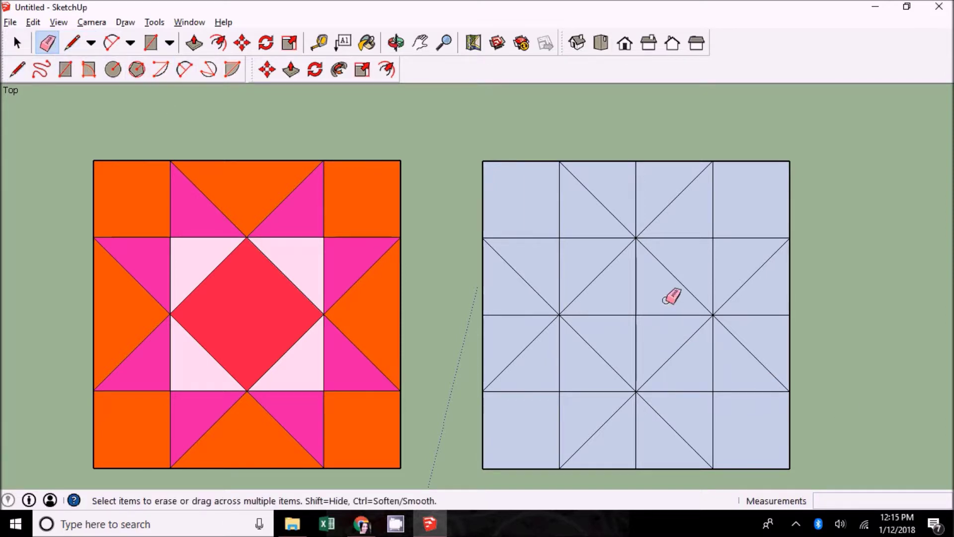
Erase the grid edges inside the central diamond and between the side star points.
mouse_move(664, 301)
mouse_down()
mouse_move(612, 315)
mouse_move(619, 326)
mouse_move(636, 307)
mouse_up()
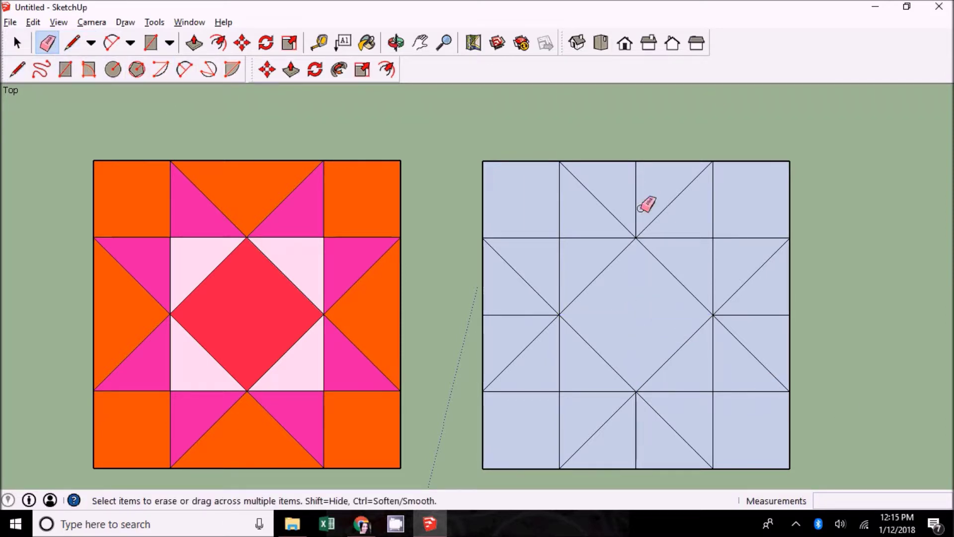
click(636, 209)
click(755, 311)
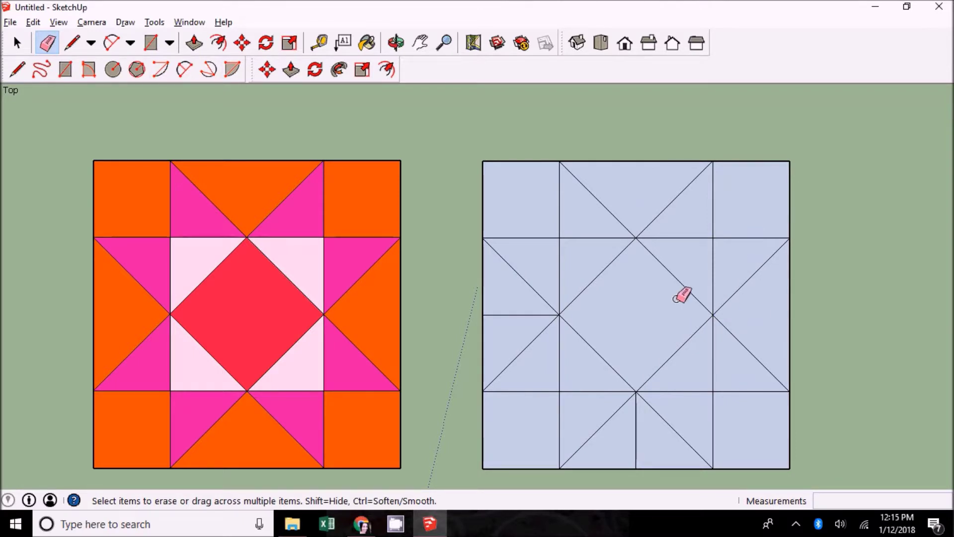
click(517, 314)
click(636, 420)
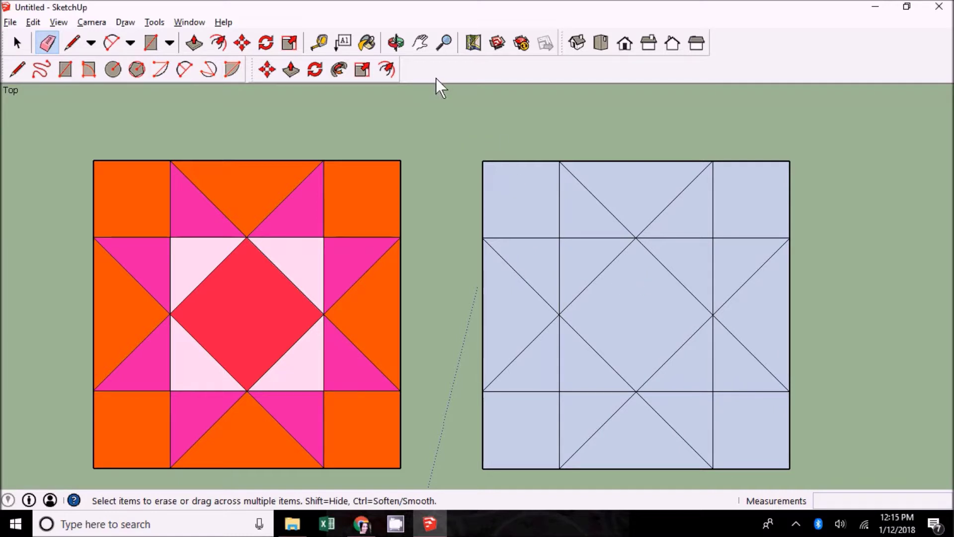
From the Colors library, paint the four triangles around the diamond light grey Color_003.
click(366, 38)
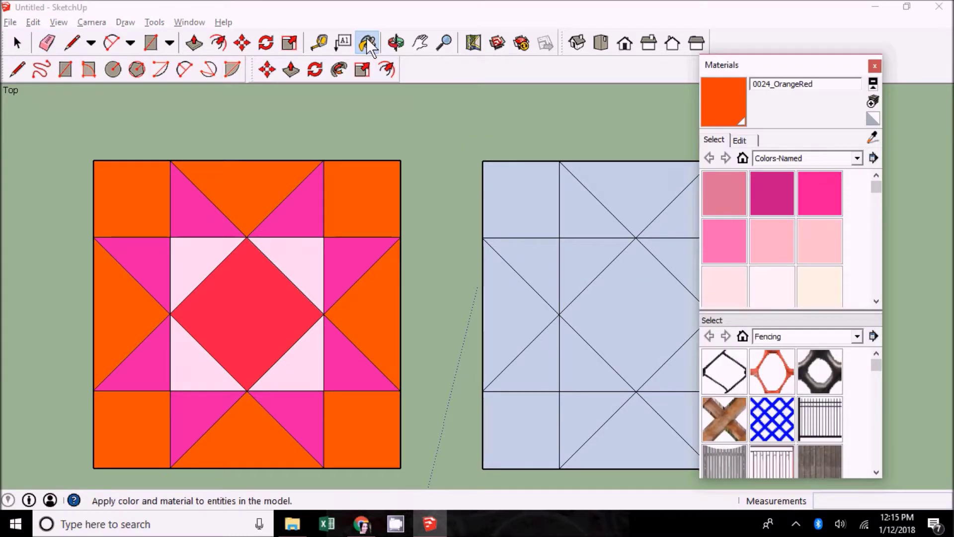
click(779, 157)
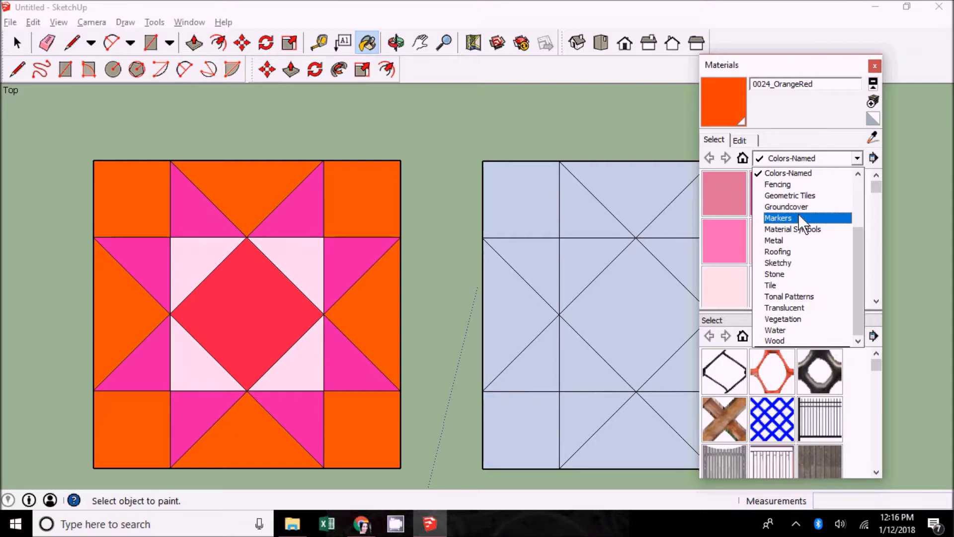
scroll(822, 202, up, 3)
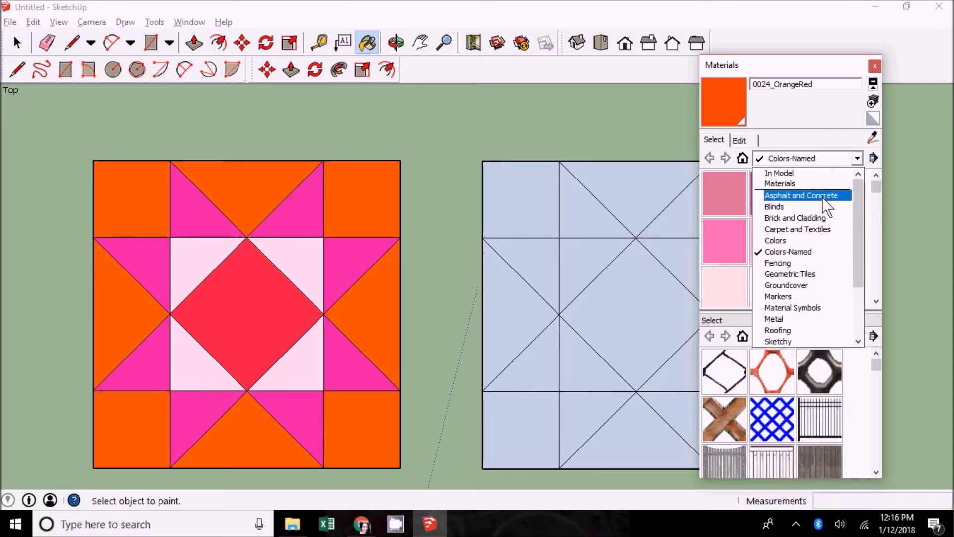
click(788, 243)
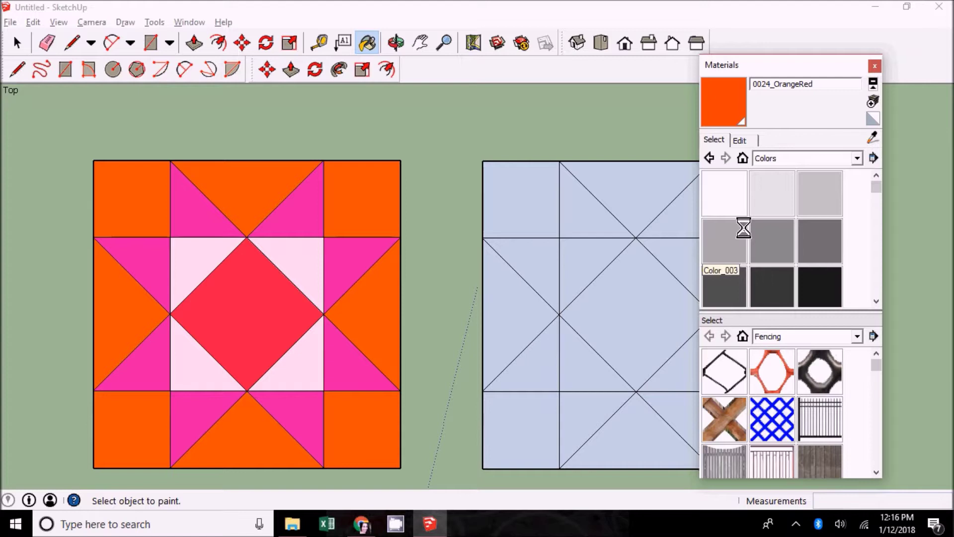
click(736, 241)
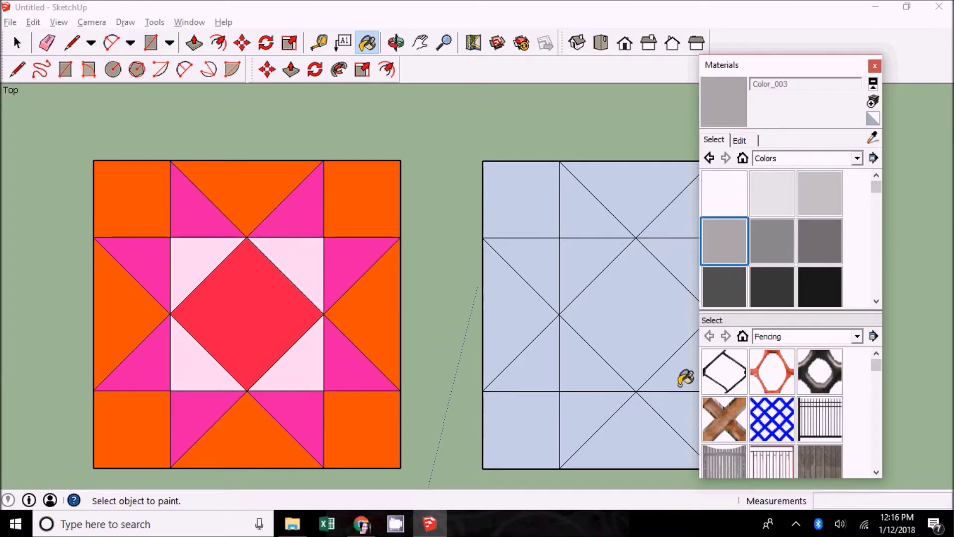
click(577, 256)
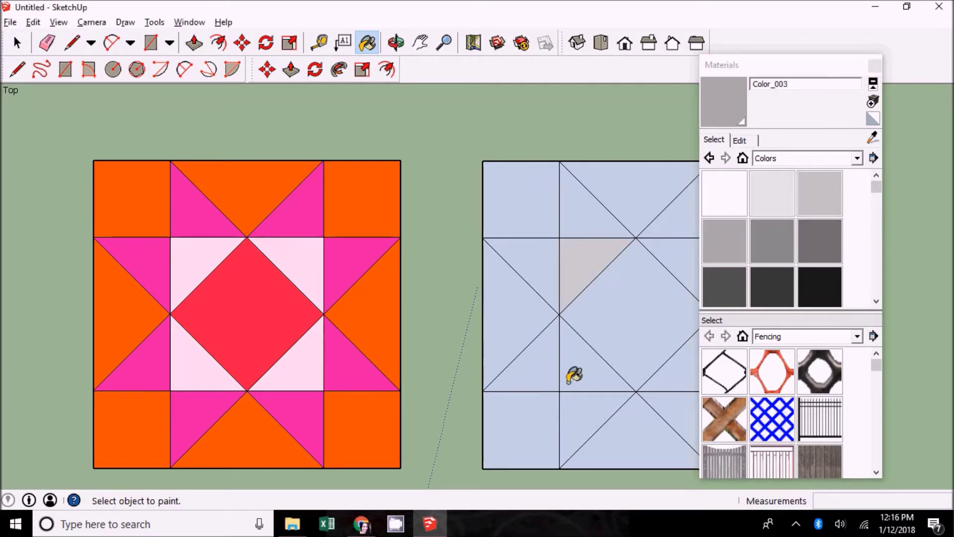
click(571, 378)
click(657, 373)
click(689, 251)
Paint the star points on all sides dark grey with Color_007.
click(772, 284)
click(601, 221)
click(670, 217)
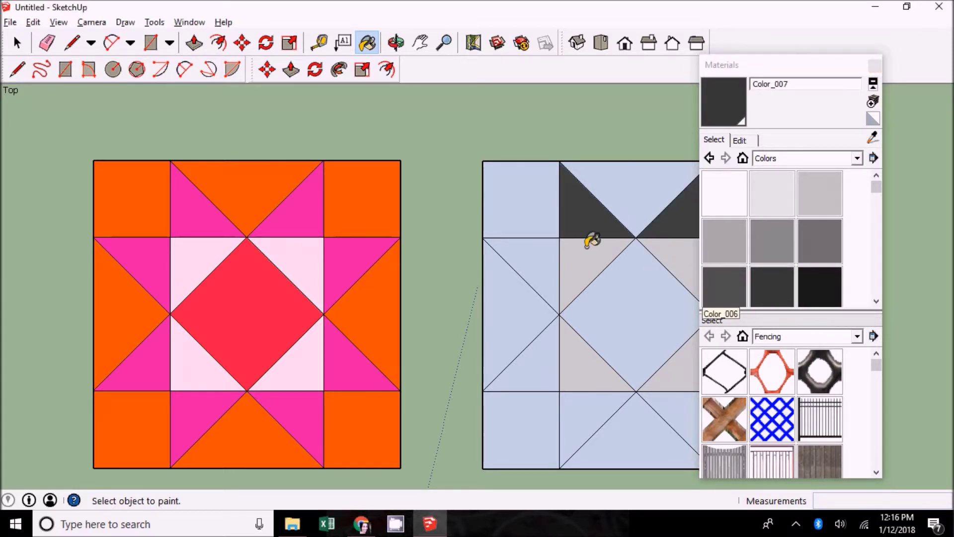
click(510, 252)
click(540, 340)
click(577, 405)
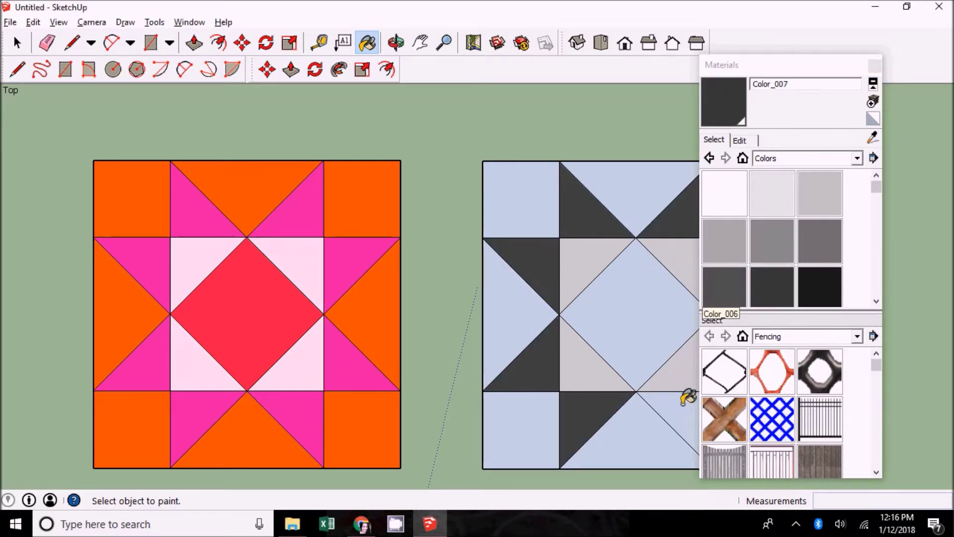
click(687, 400)
drag(775, 66, 198, 85)
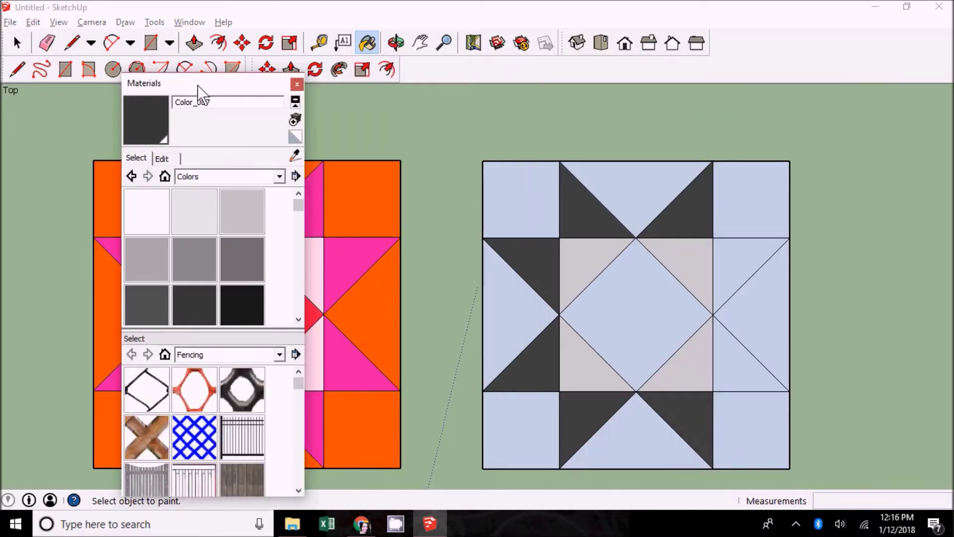
click(753, 387)
click(749, 249)
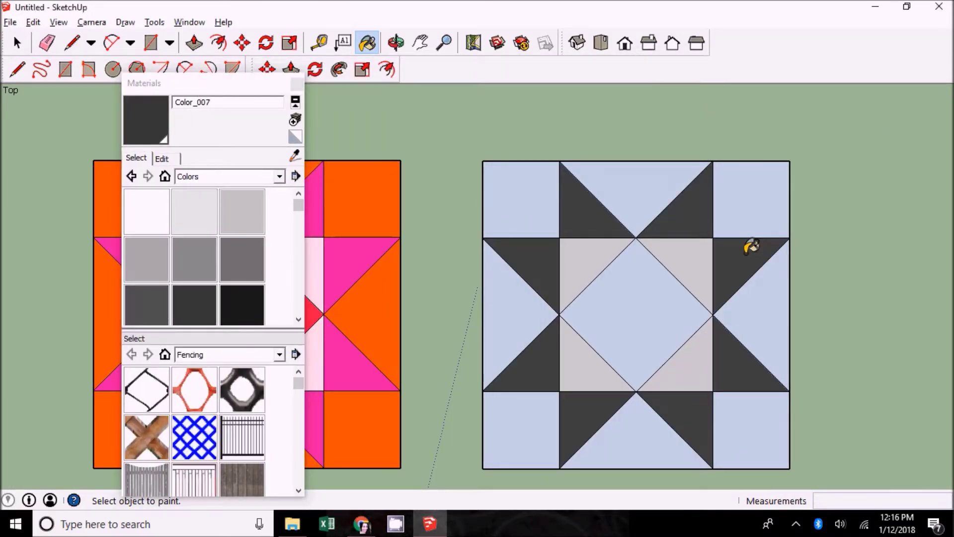
Paint the corner squares and remaining side triangles medium grey Color_006.
click(180, 314)
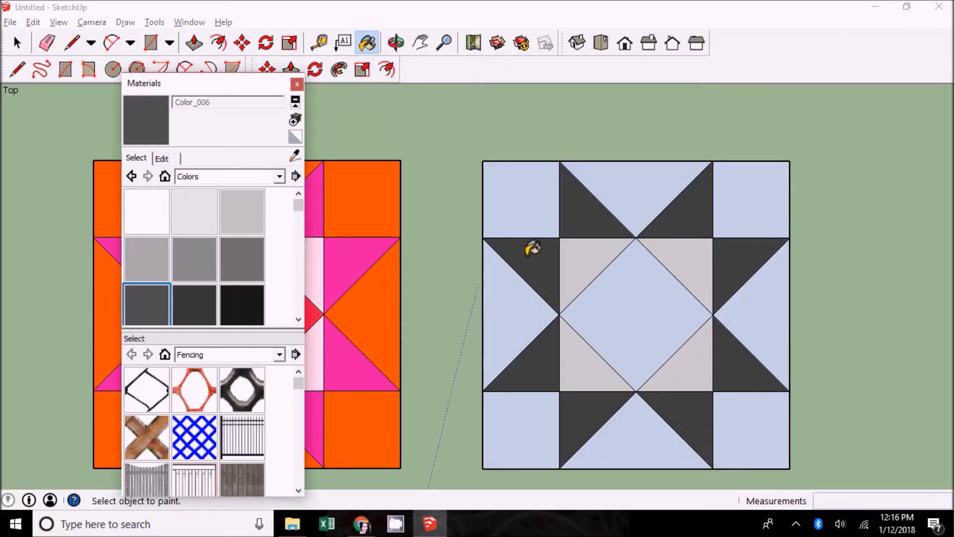
click(644, 187)
click(536, 200)
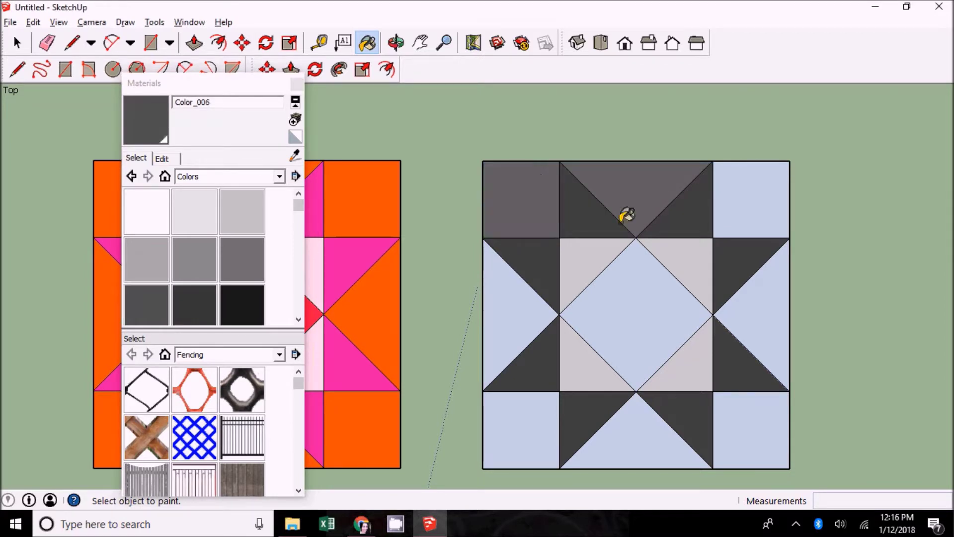
click(762, 206)
click(777, 298)
click(756, 425)
click(632, 453)
click(538, 437)
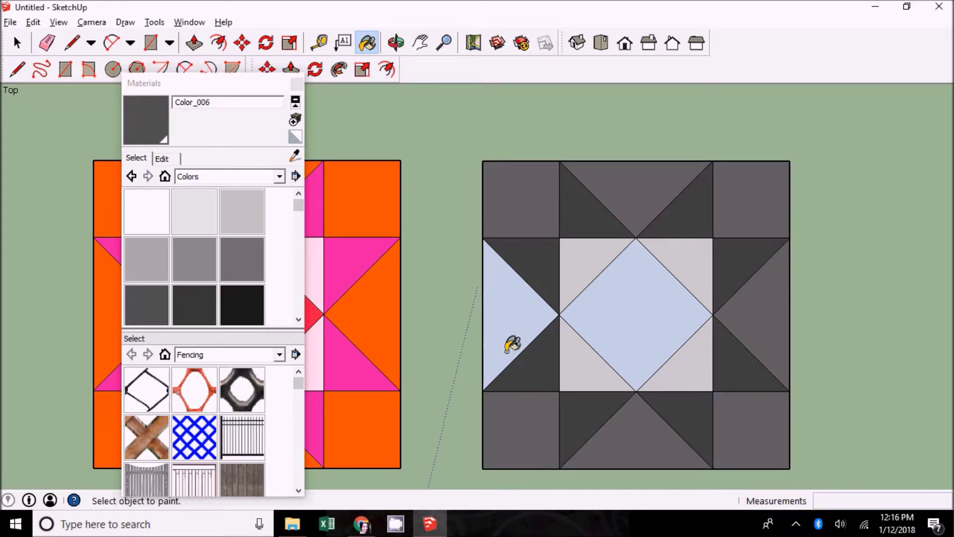
click(511, 341)
Paint the centre diamond red.
scroll(299, 273, down, 1)
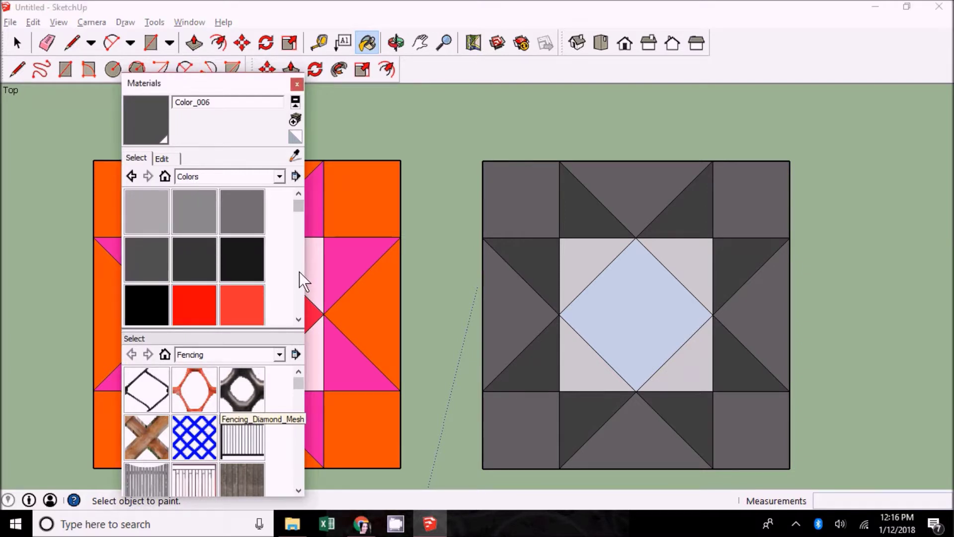
click(212, 304)
click(667, 310)
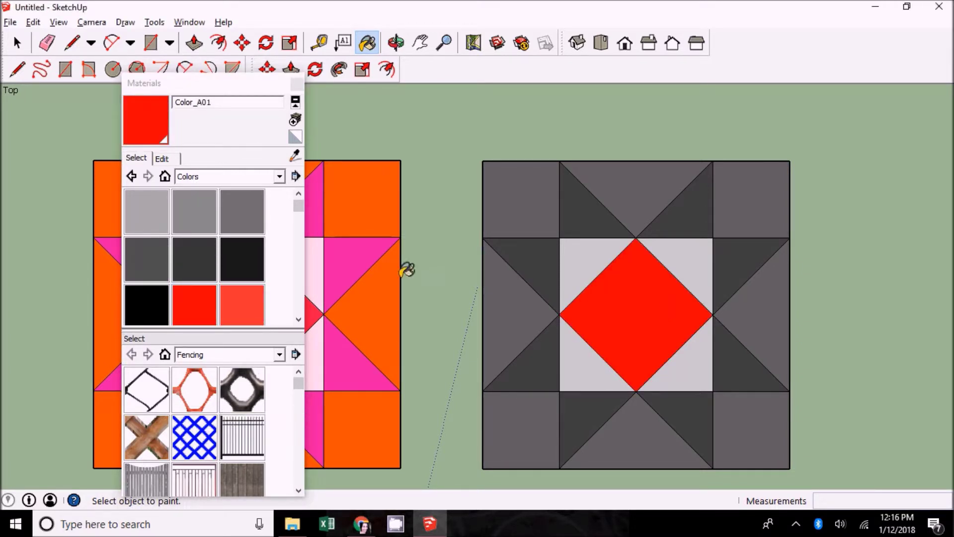
click(165, 176)
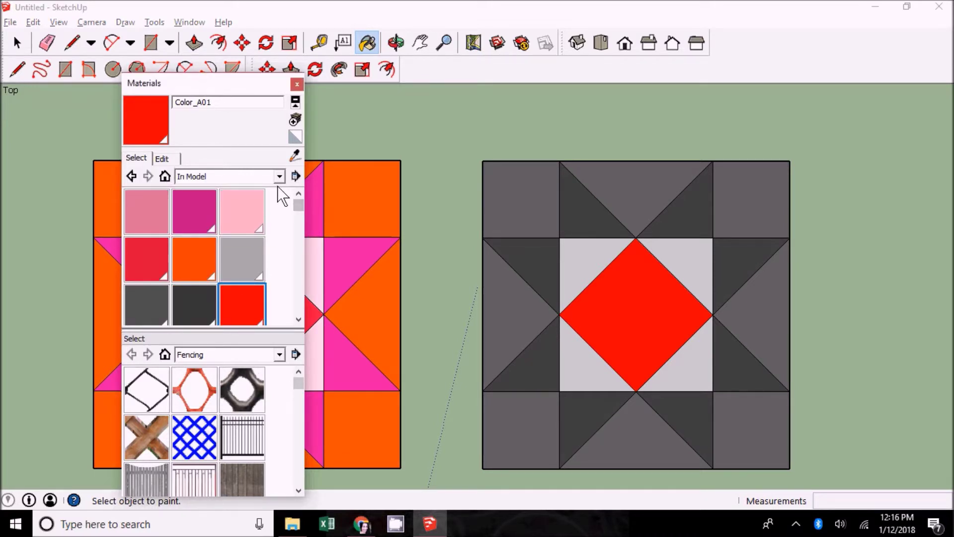
Close the colour library and zoom out so the grey star block is in view.
click(297, 84)
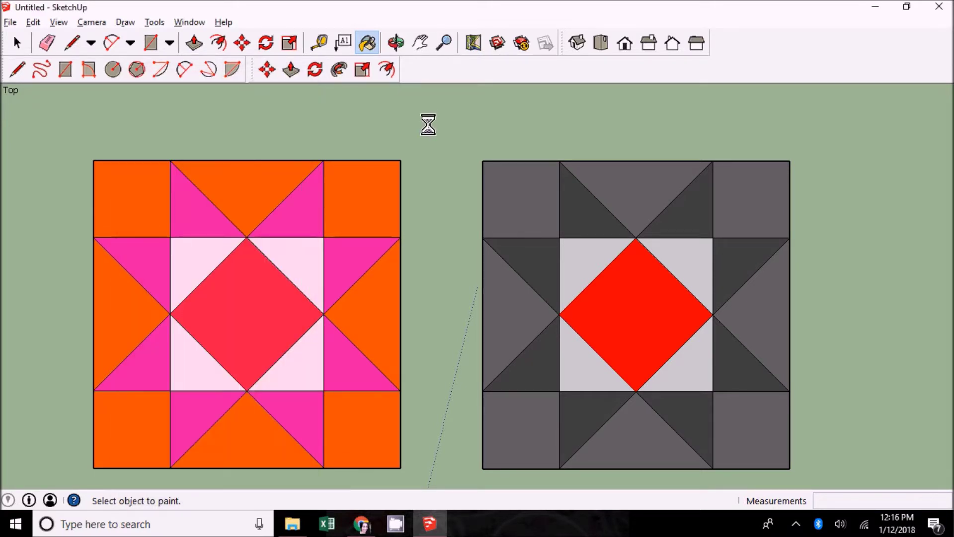
scroll(446, 252, down, 3)
scroll(446, 252, down, 2)
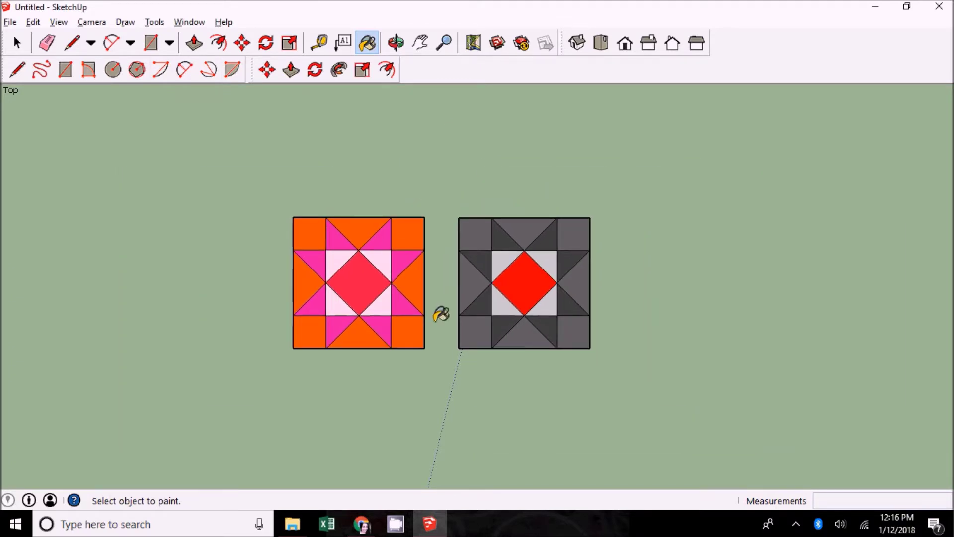
scroll(392, 238, down, 3)
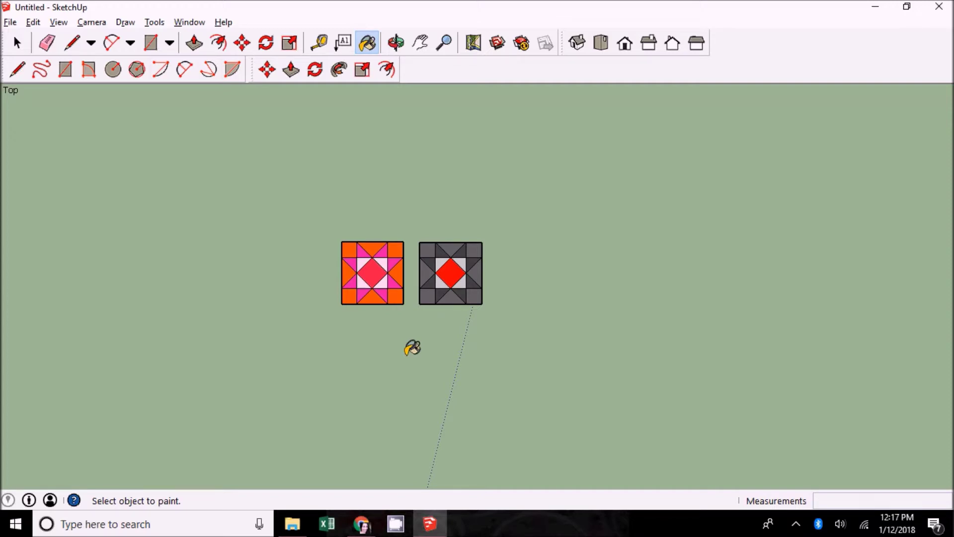
Box-select the whole grey star block and make it a group.
click(16, 43)
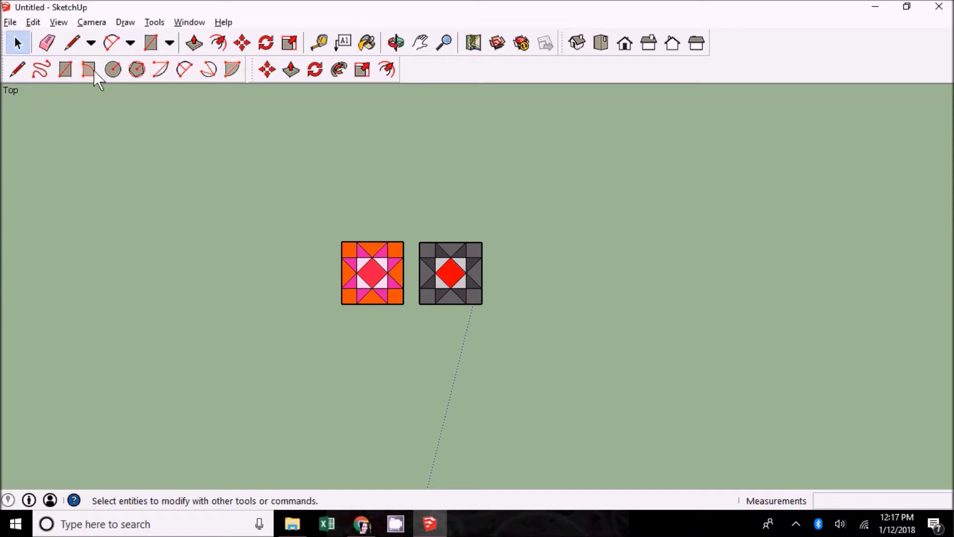
drag(482, 260, 500, 326)
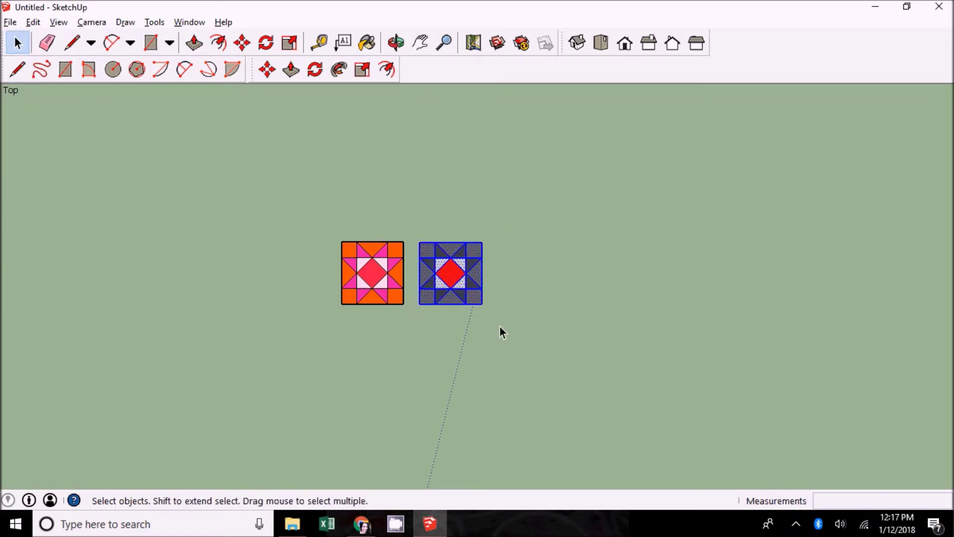
right_click(466, 281)
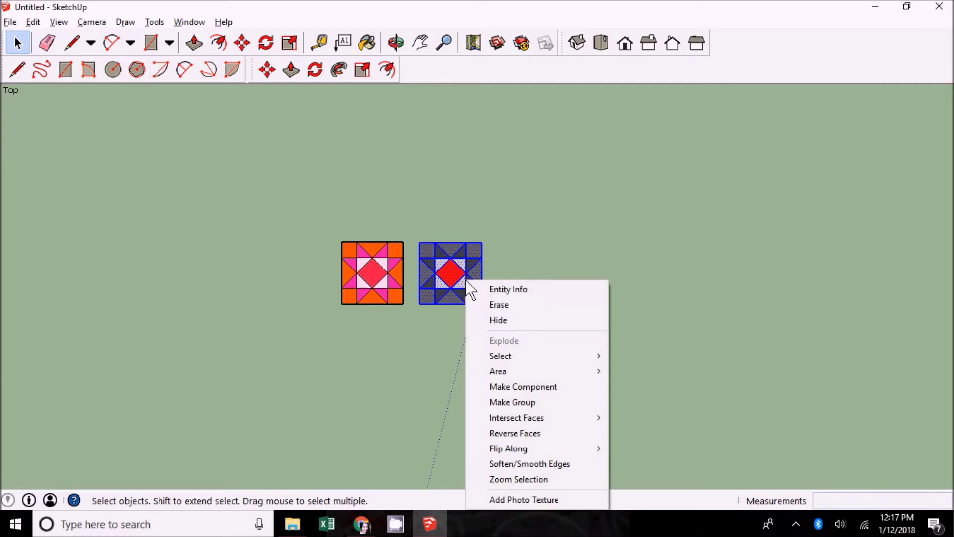
click(526, 407)
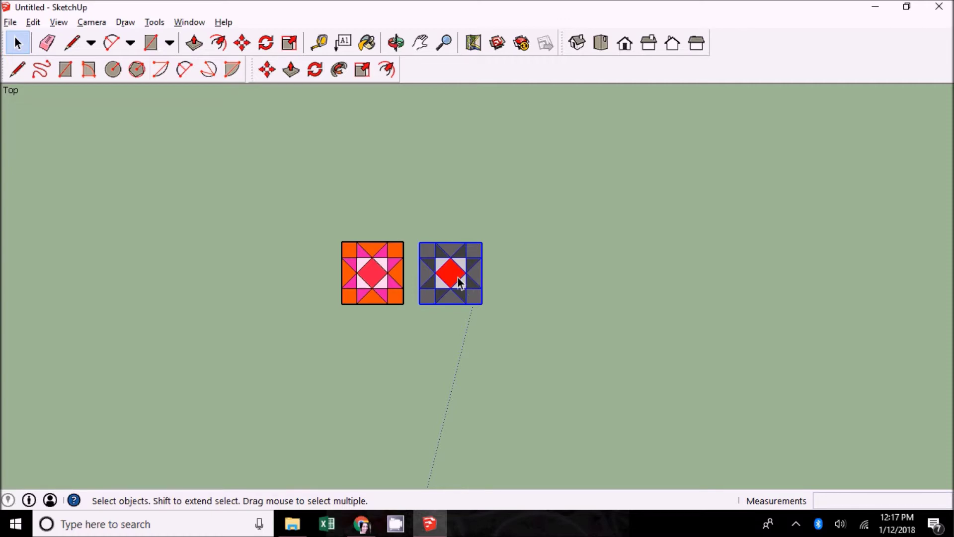
double_click(463, 281)
key(Escape)
Paste a copy of the grey block group and snap it edge to edge against the first.
key(ctrl+v)
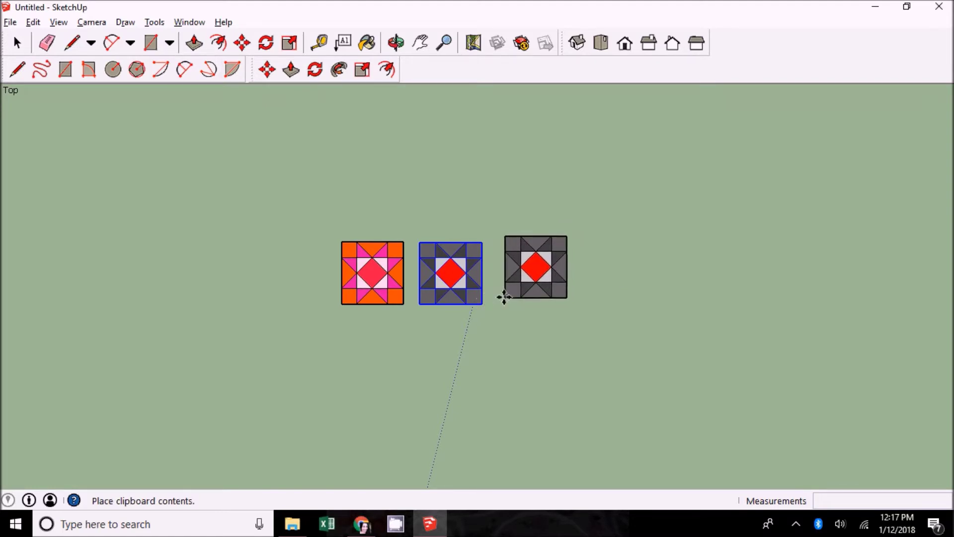
click(528, 284)
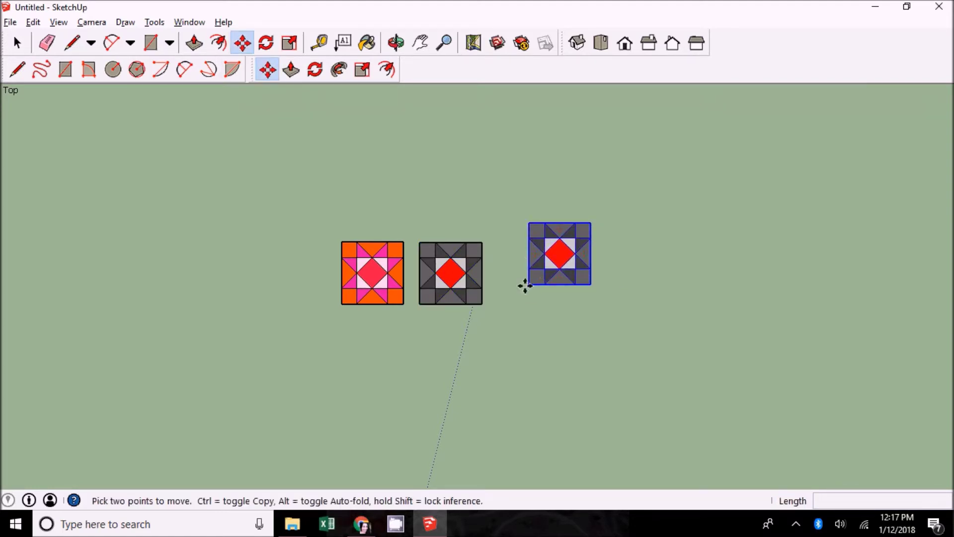
click(528, 284)
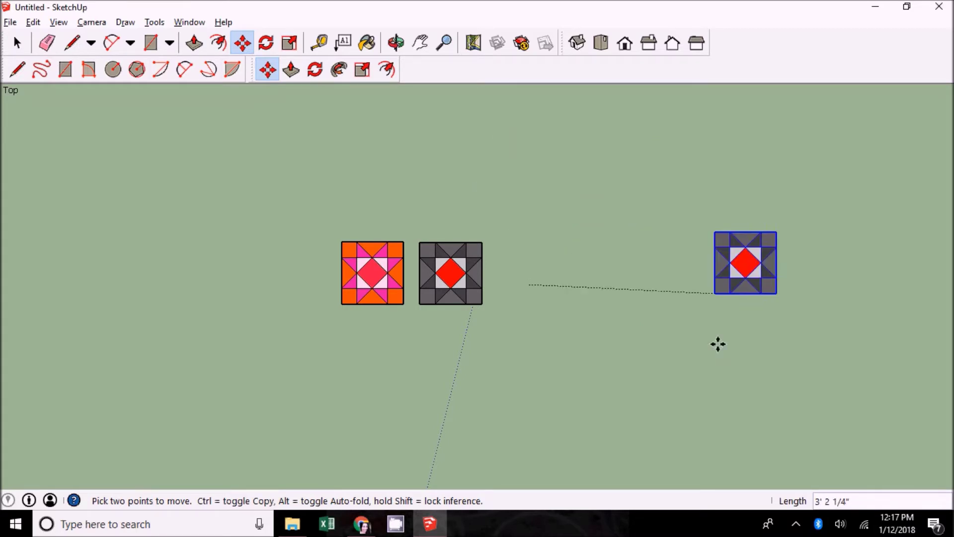
click(508, 304)
scroll(506, 303, up, 1)
scroll(506, 302, up, 2)
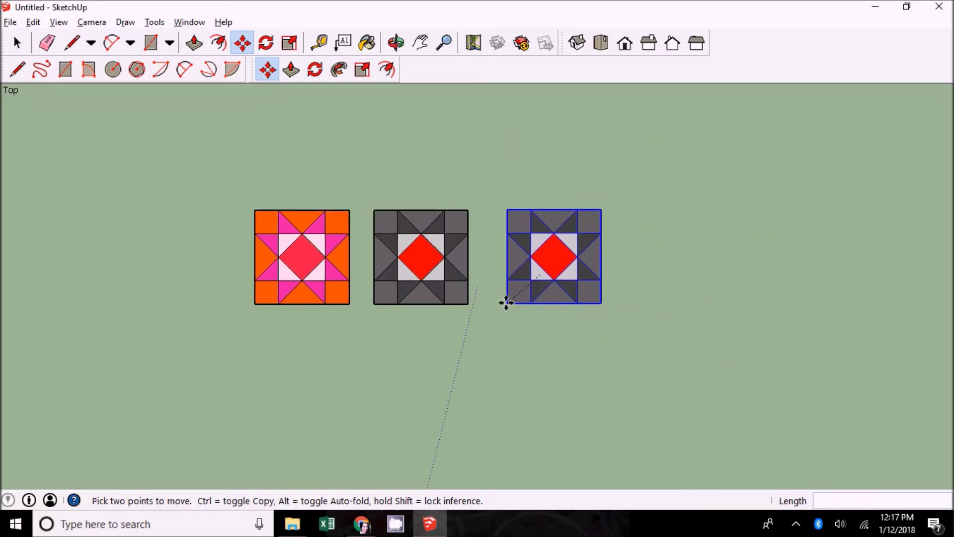
scroll(506, 302, up, 1)
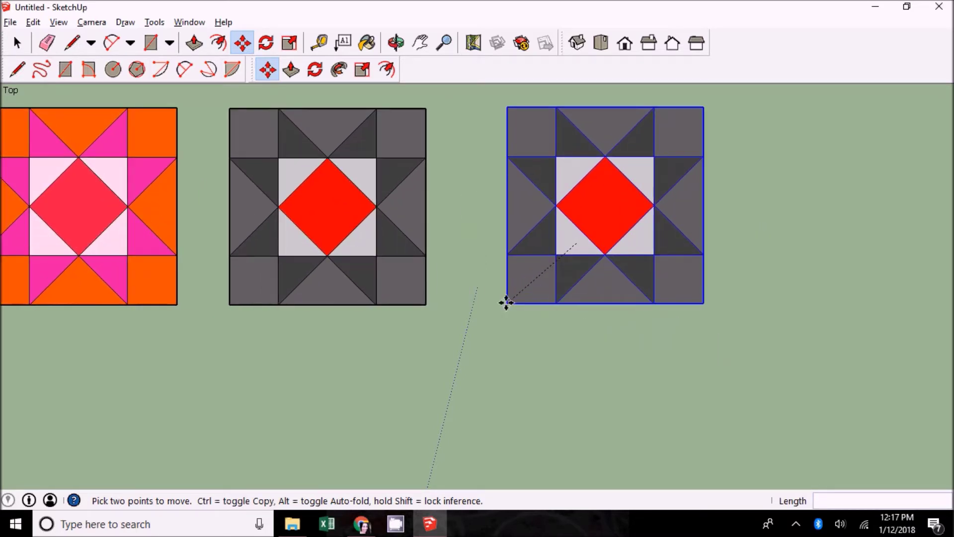
scroll(506, 303, down, 1)
scroll(506, 302, up, 2)
scroll(506, 302, down, 2)
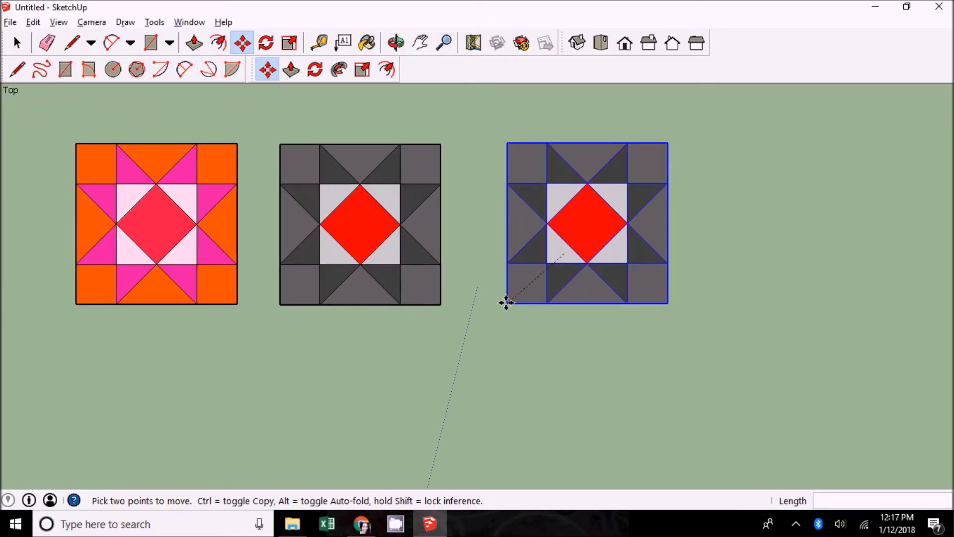
click(506, 302)
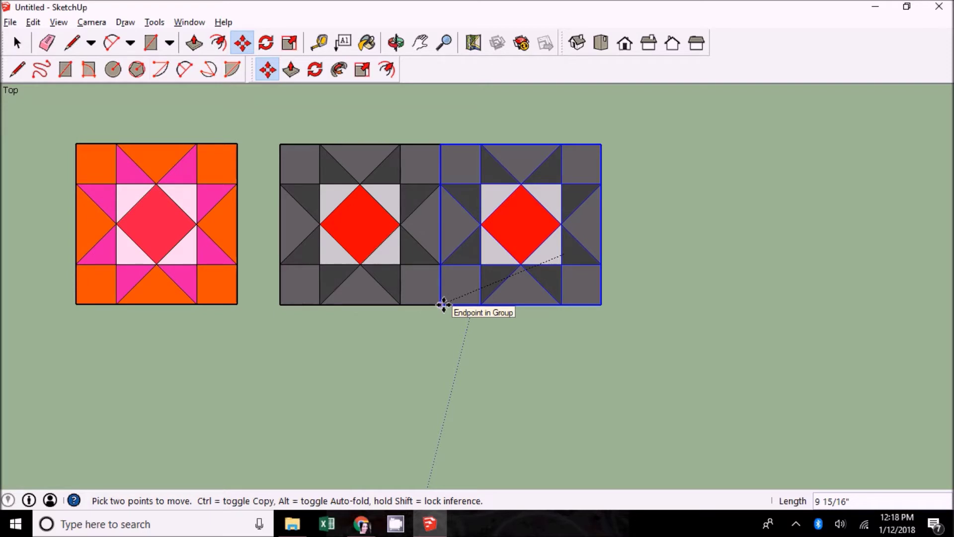
click(444, 304)
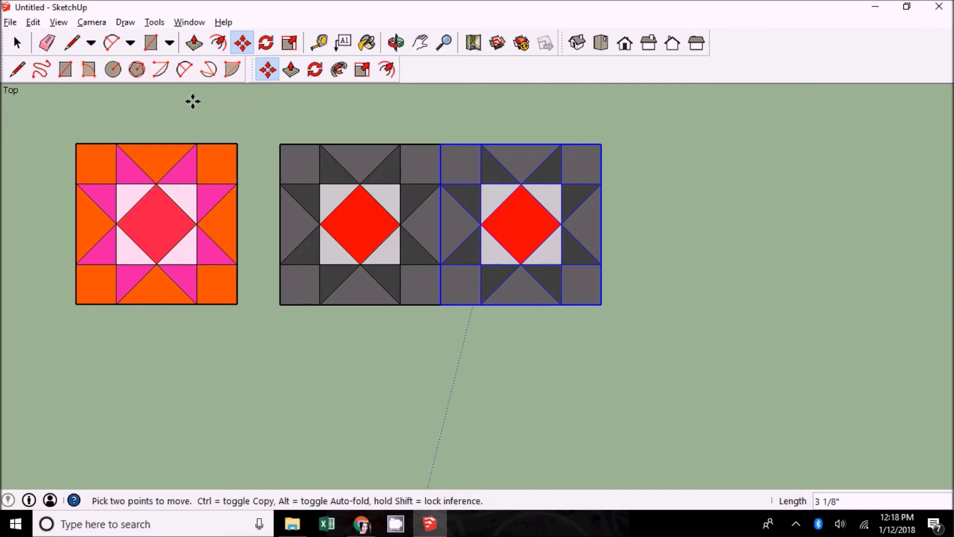
Copy both grey blocks and place the pasted pair beside them, making a row of four.
click(17, 43)
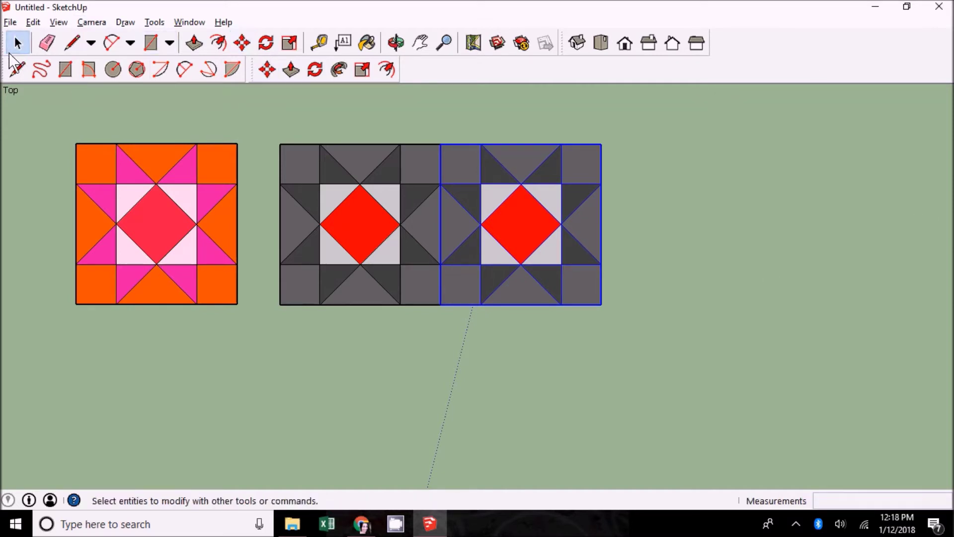
drag(271, 133, 639, 320)
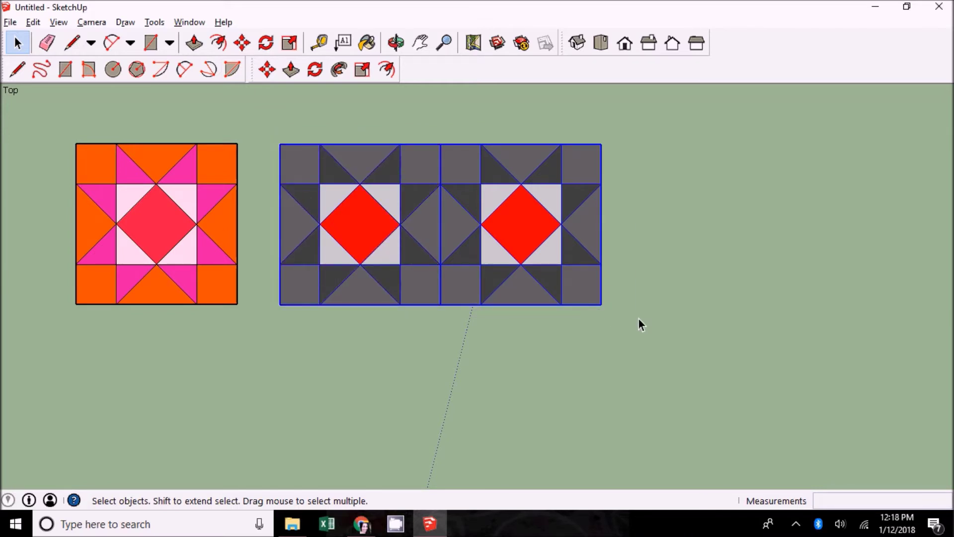
key(ctrl+c)
key(ctrl+v)
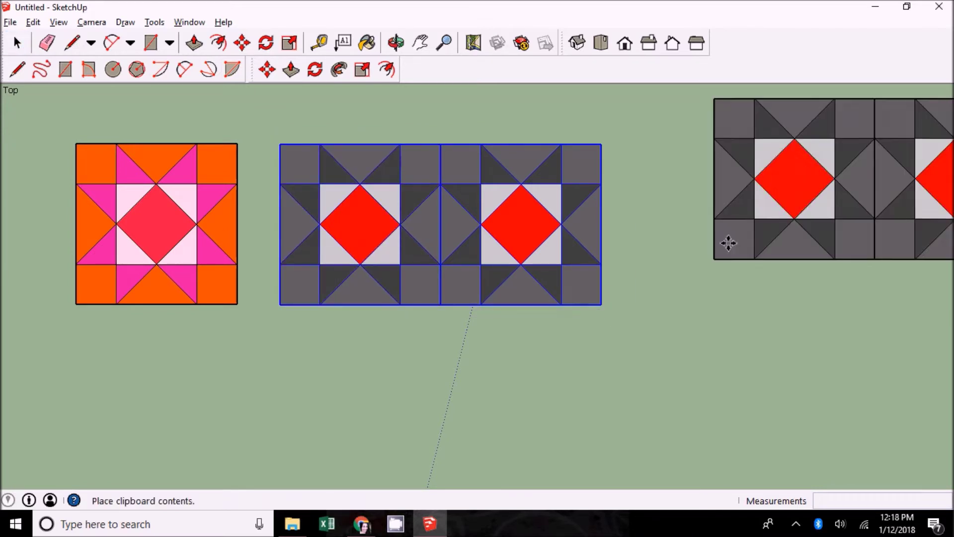
click(599, 304)
key(m)
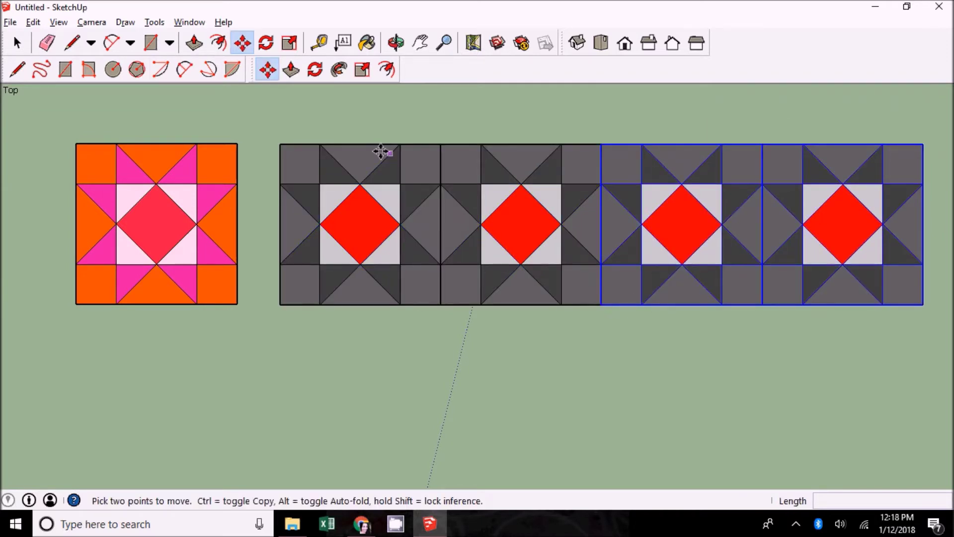
scroll(326, 138, down, 3)
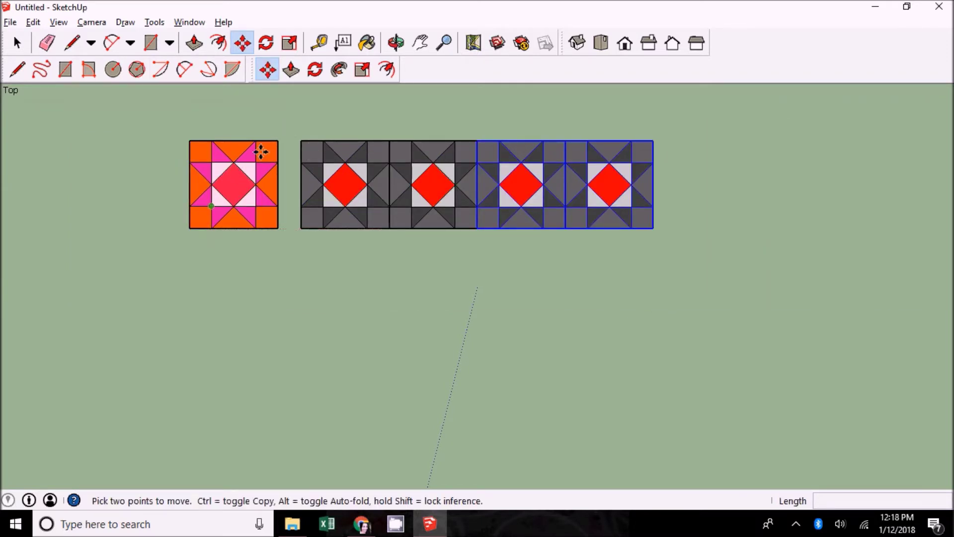
click(17, 43)
Move the orange star block slightly left and down, away from the grey row.
click(229, 197)
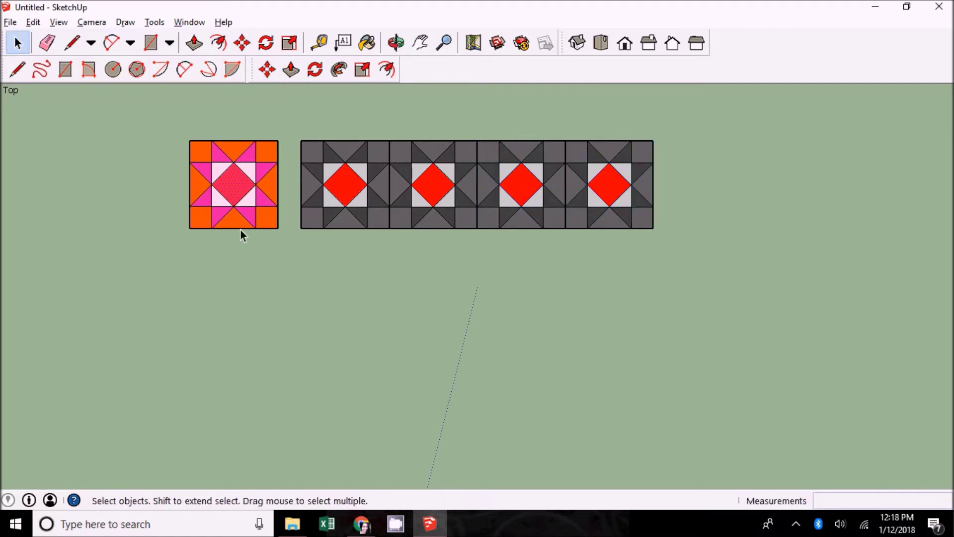
drag(192, 128, 288, 258)
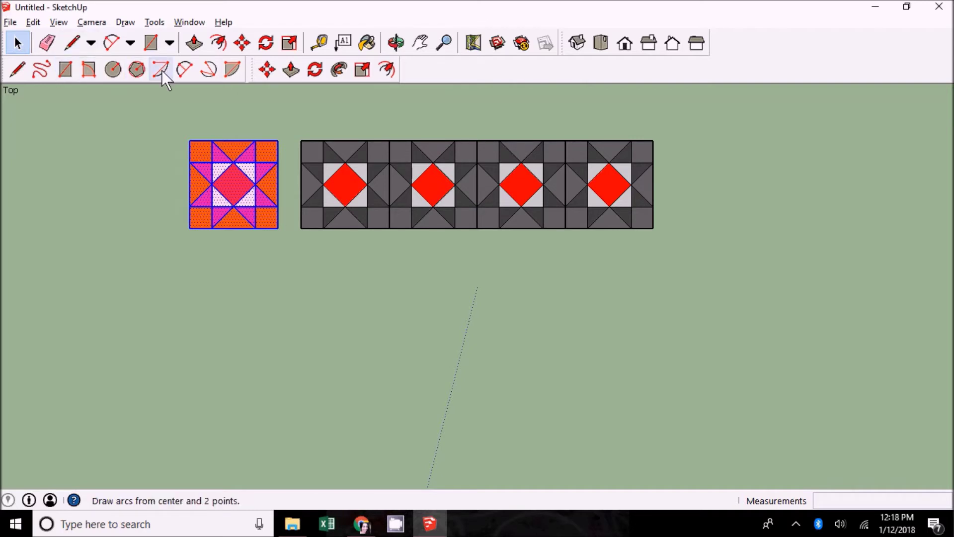
click(240, 41)
drag(277, 166, 254, 184)
click(18, 43)
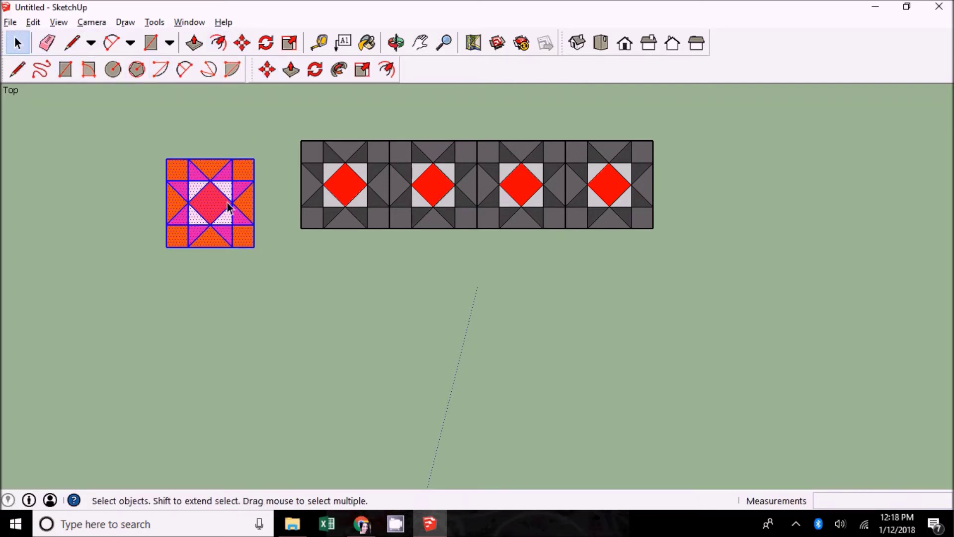
Select the orange block's centre diamond with its edges, start moving it, then cancel.
click(218, 206)
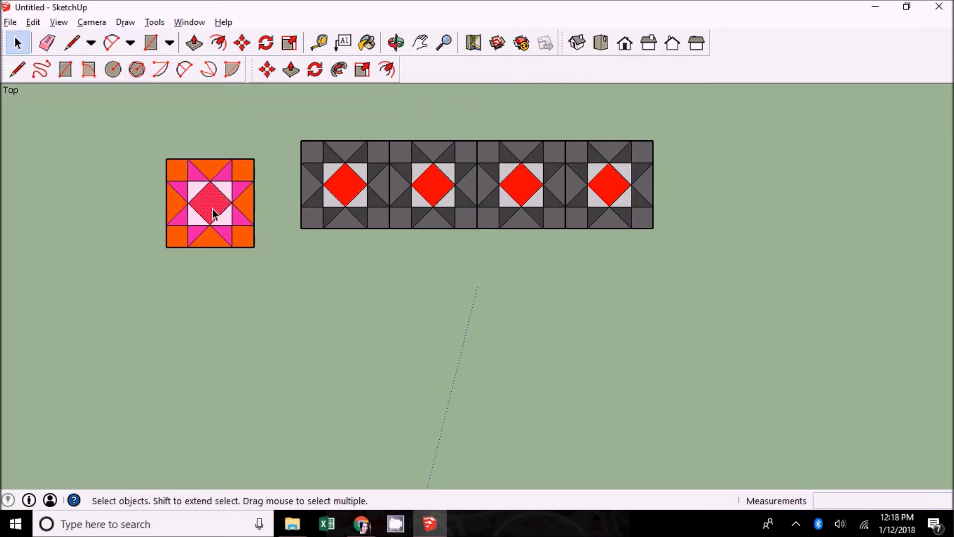
double_click(208, 215)
click(242, 43)
click(206, 199)
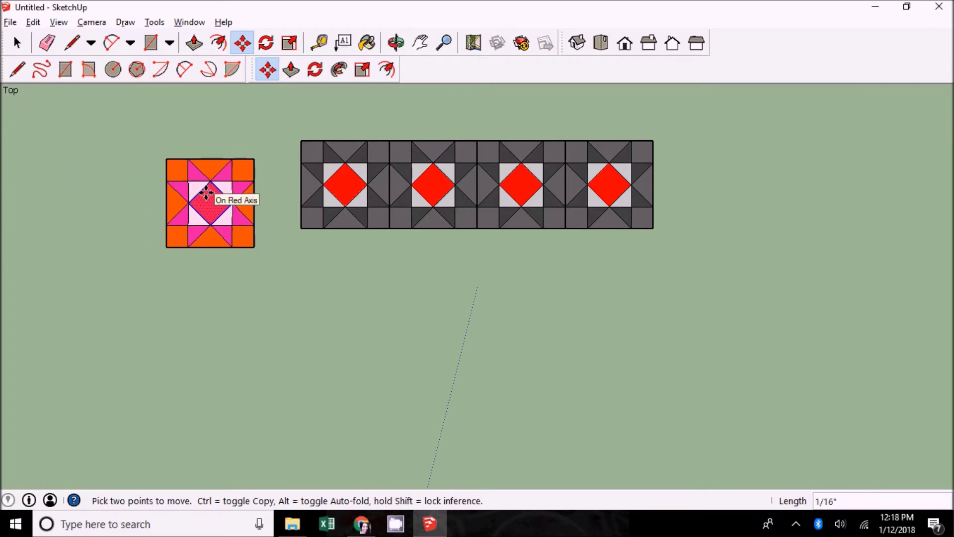
key(Escape)
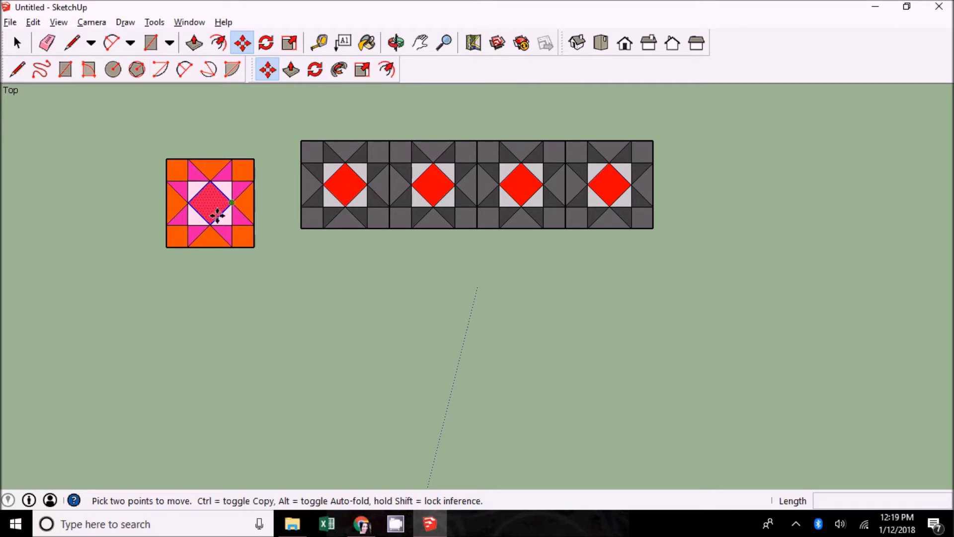
click(17, 43)
Window-select the orange star block and make it a group.
drag(120, 148, 286, 279)
right_click(211, 204)
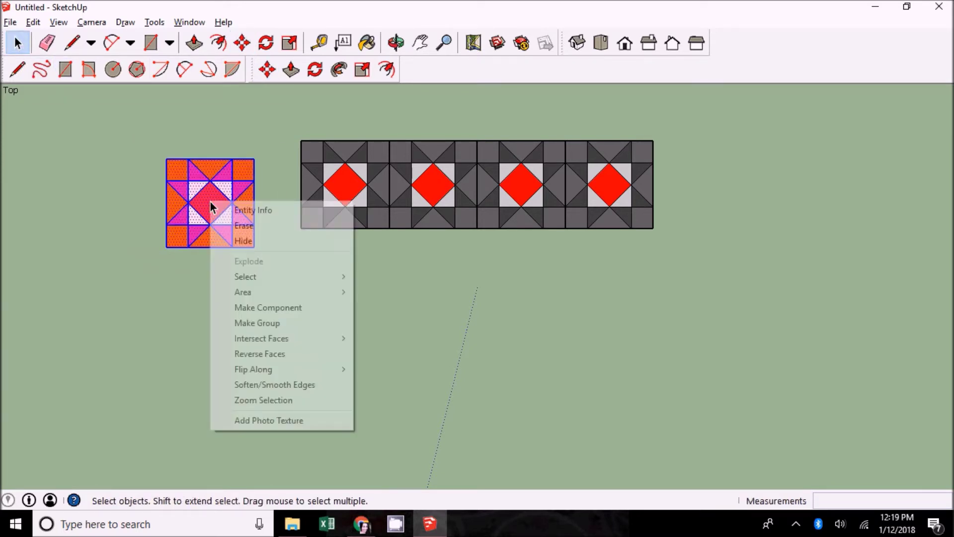
click(259, 322)
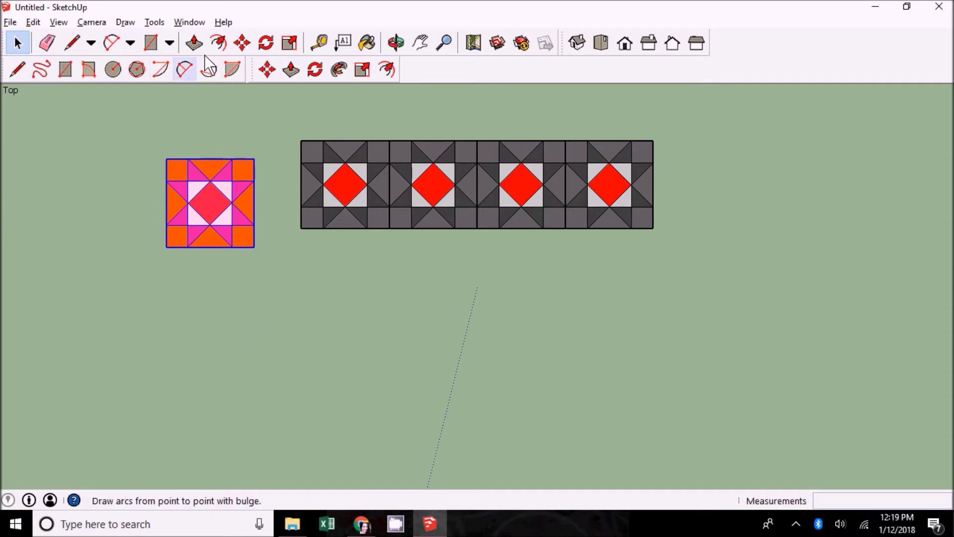
Rotate the orange block 45° about its top midpoint into a diamond.
click(265, 43)
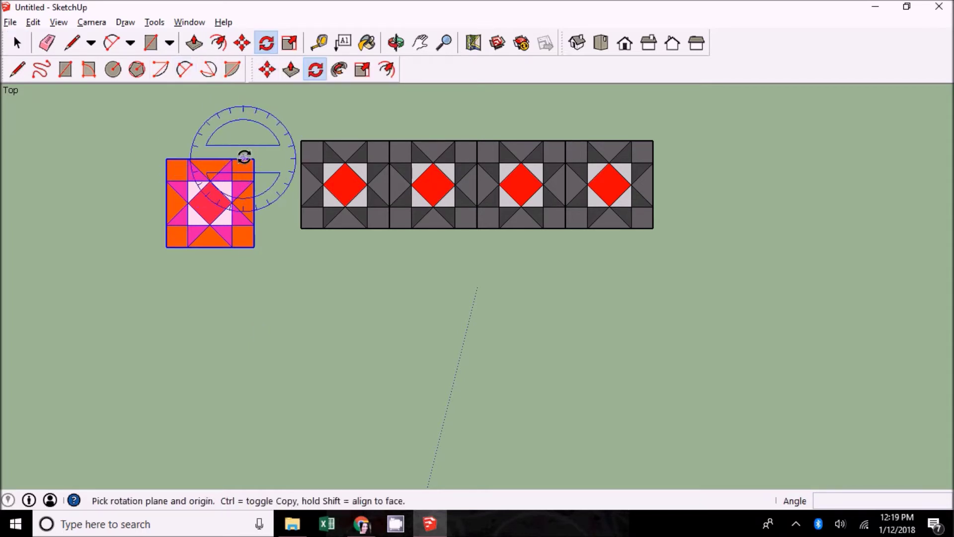
click(243, 158)
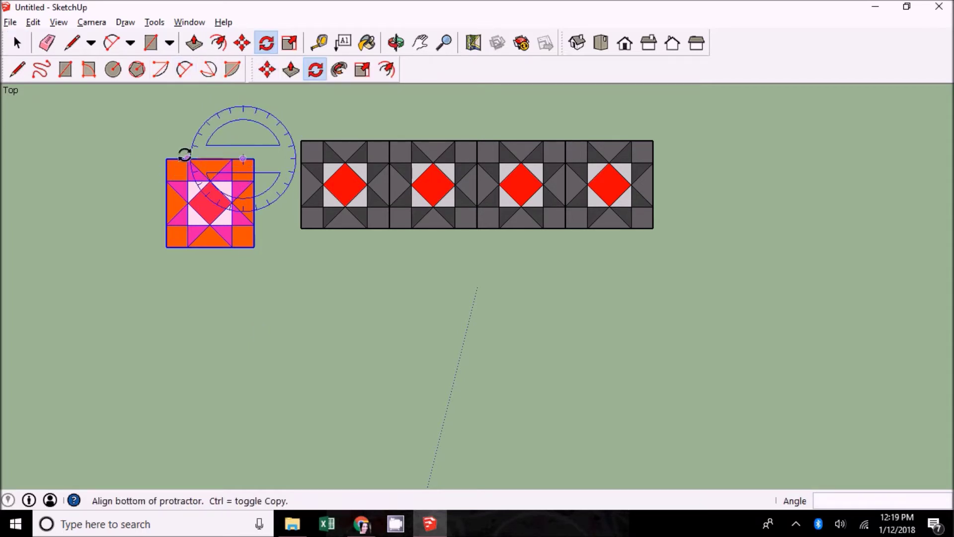
click(180, 158)
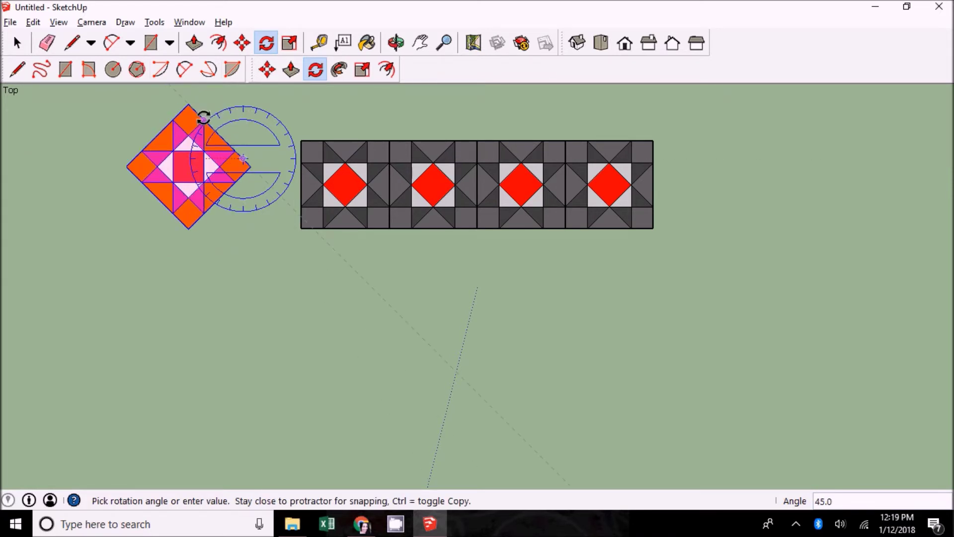
click(204, 117)
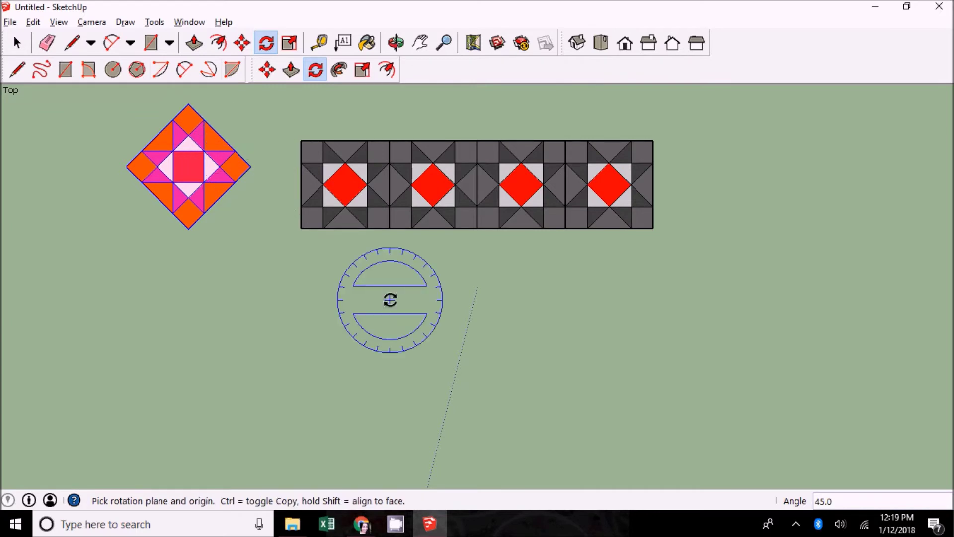
scroll(390, 299, down, 3)
scroll(389, 300, down, 1)
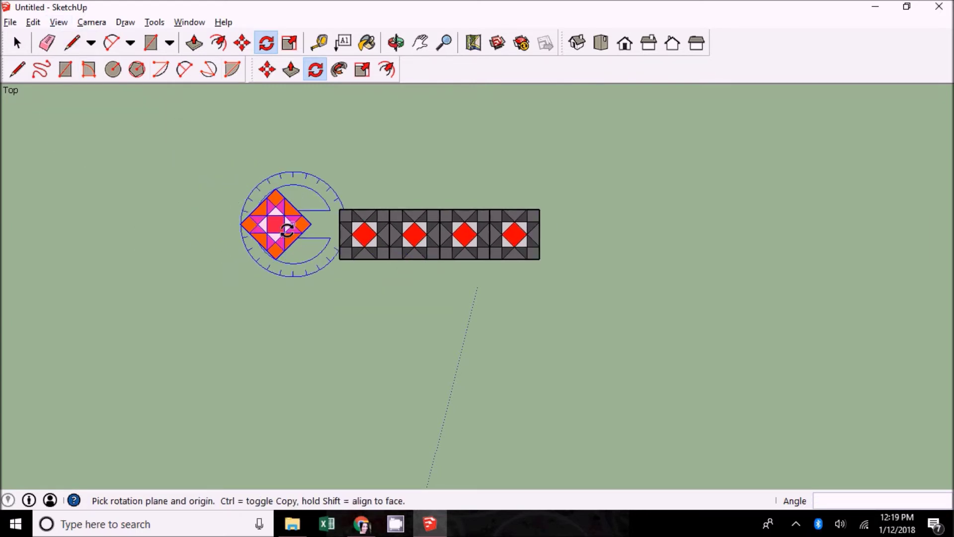
key(space)
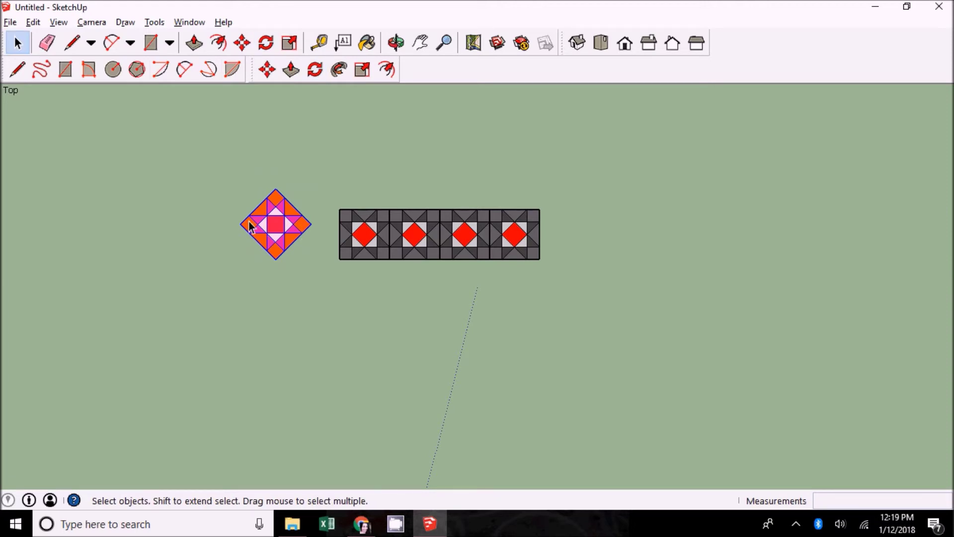
Copy and paste the diamond block and snap the copy flush diagonally against it.
key(ctrl+c)
key(ctrl+v)
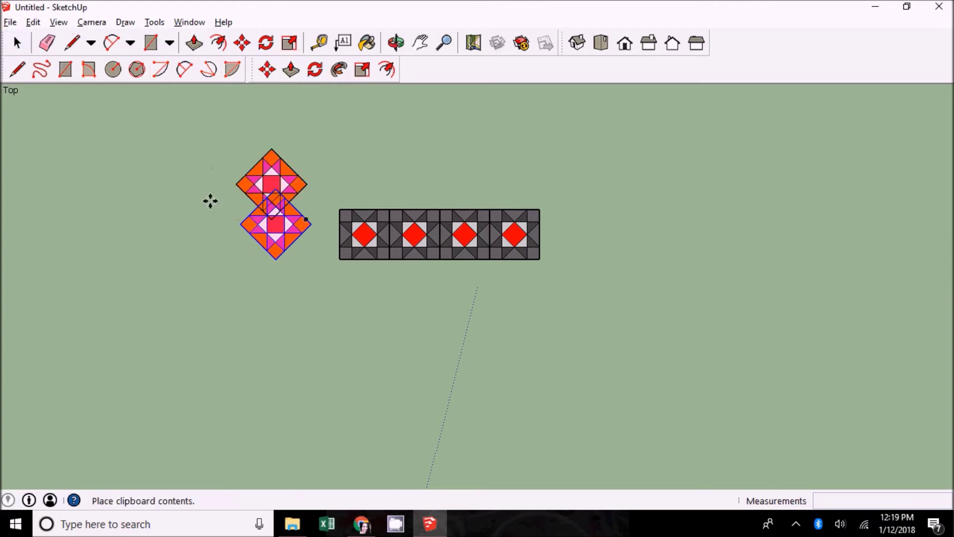
click(186, 199)
click(188, 199)
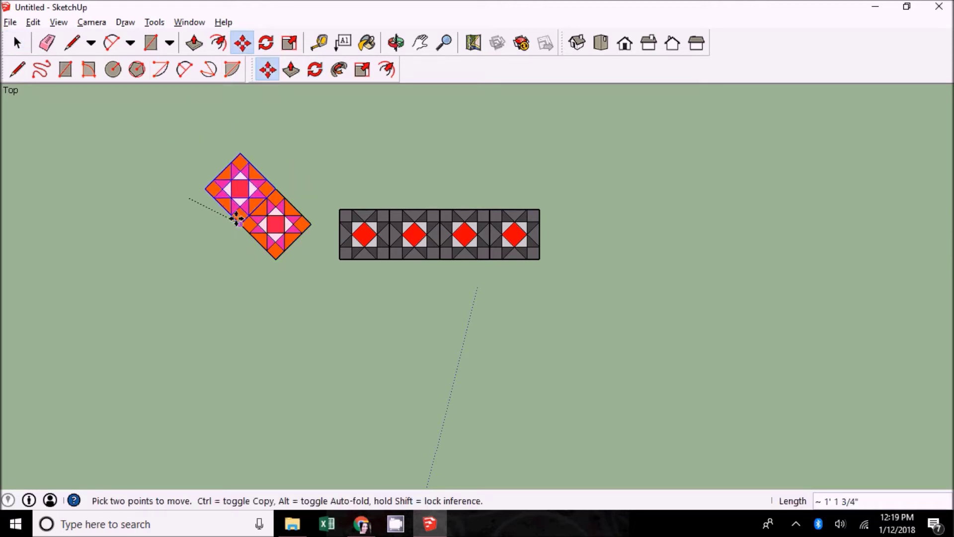
click(246, 213)
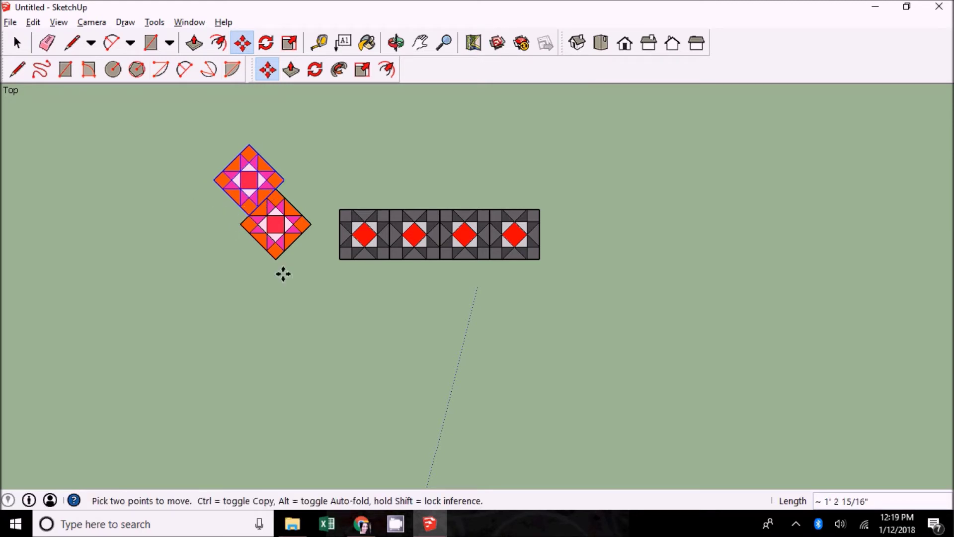
click(250, 213)
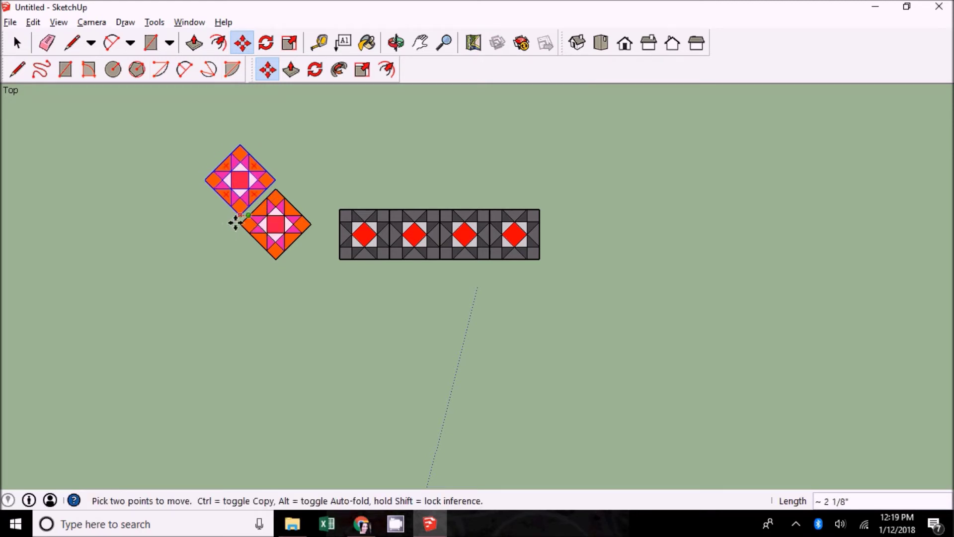
click(239, 224)
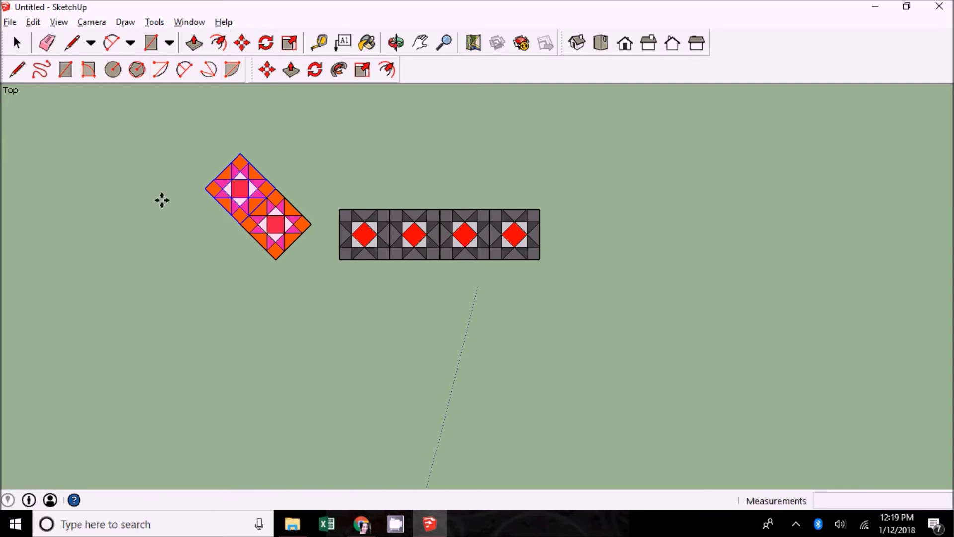
Paste a third diamond and set it flush against the pair, completing the diagonal strip.
key(ctrl+v)
click(173, 185)
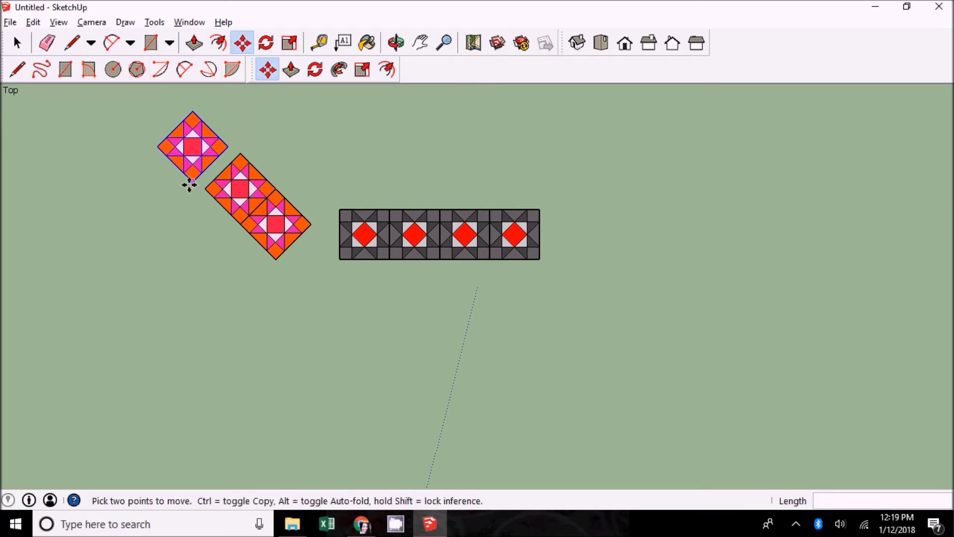
click(189, 184)
click(201, 192)
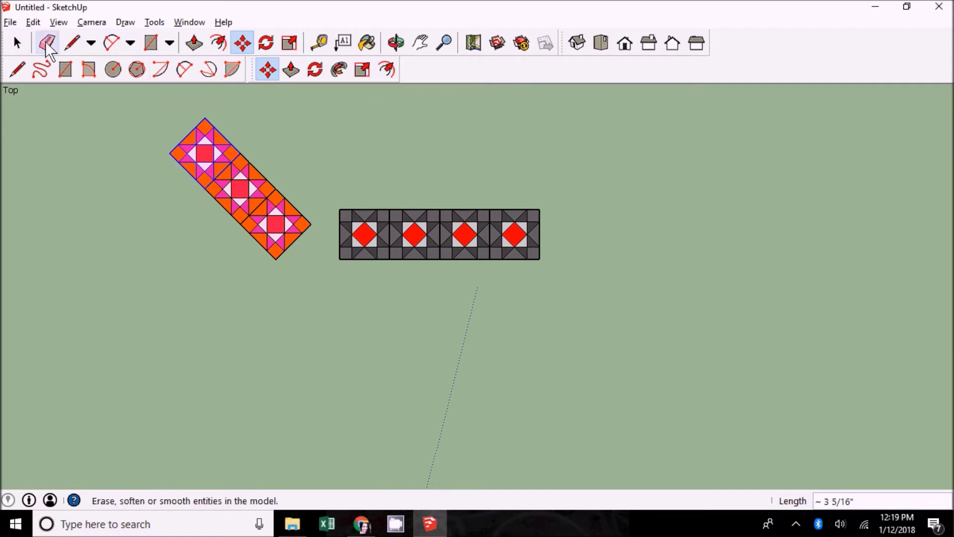
Select the three-block diagonal strip and copy it.
click(18, 43)
drag(173, 100, 141, 113)
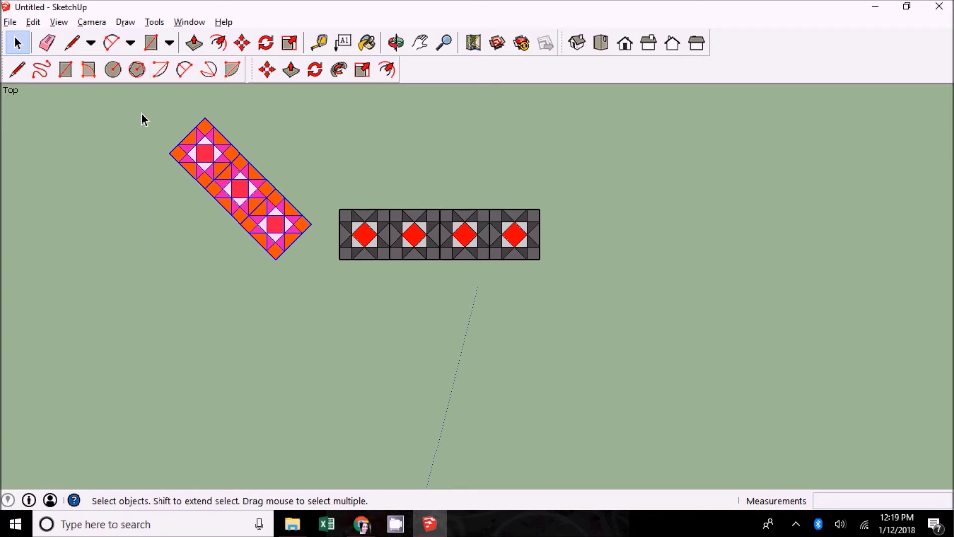
key(ctrl+c)
Paste the copied diagonal strip and snap its corner flush against the original strip.
key(ctrl+v)
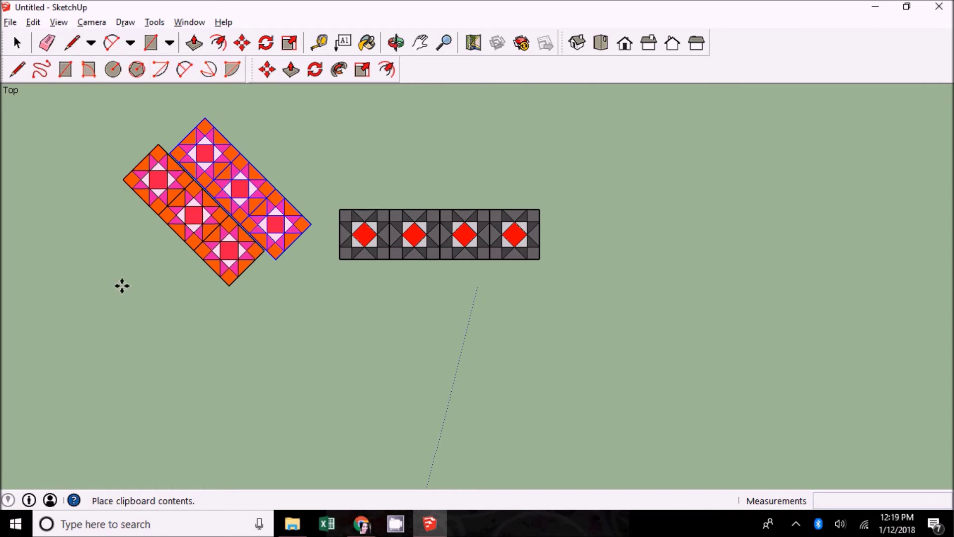
click(84, 318)
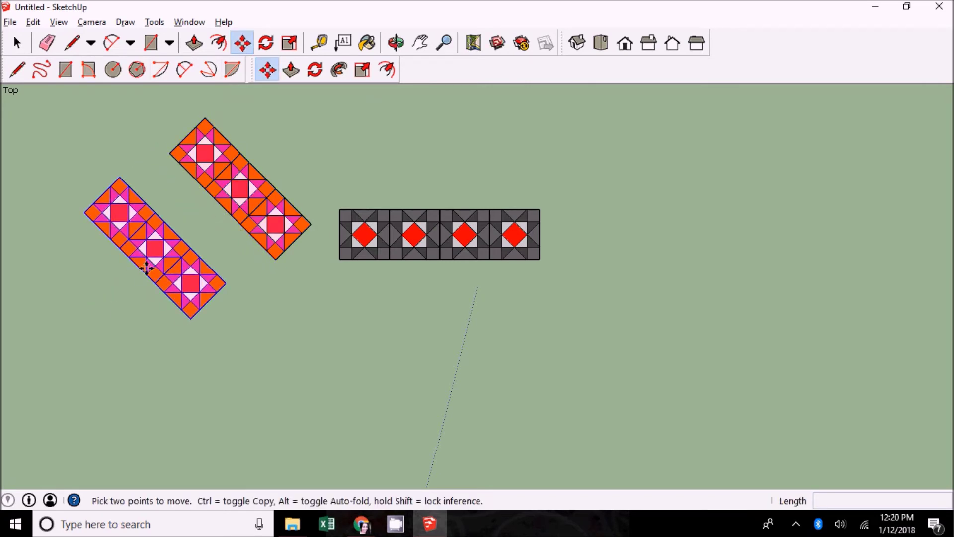
click(227, 283)
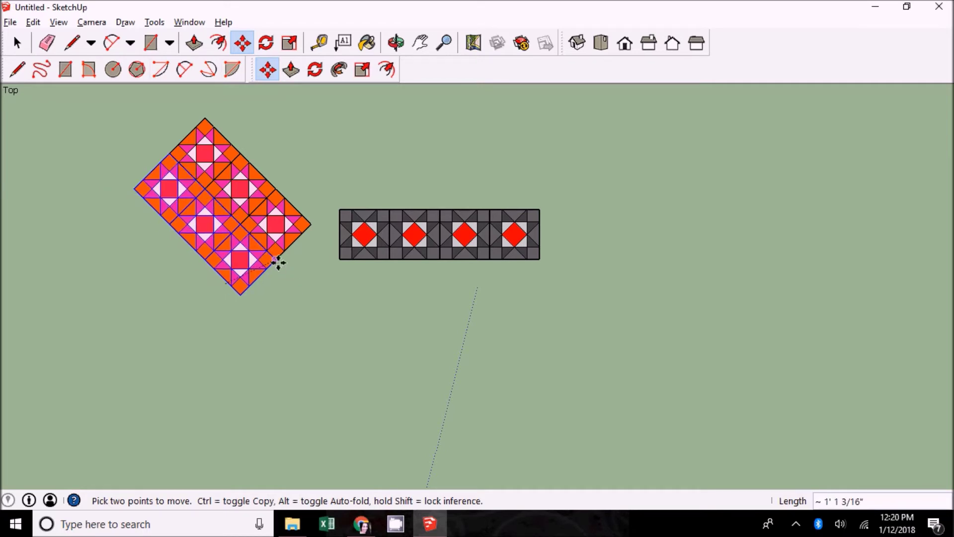
click(278, 262)
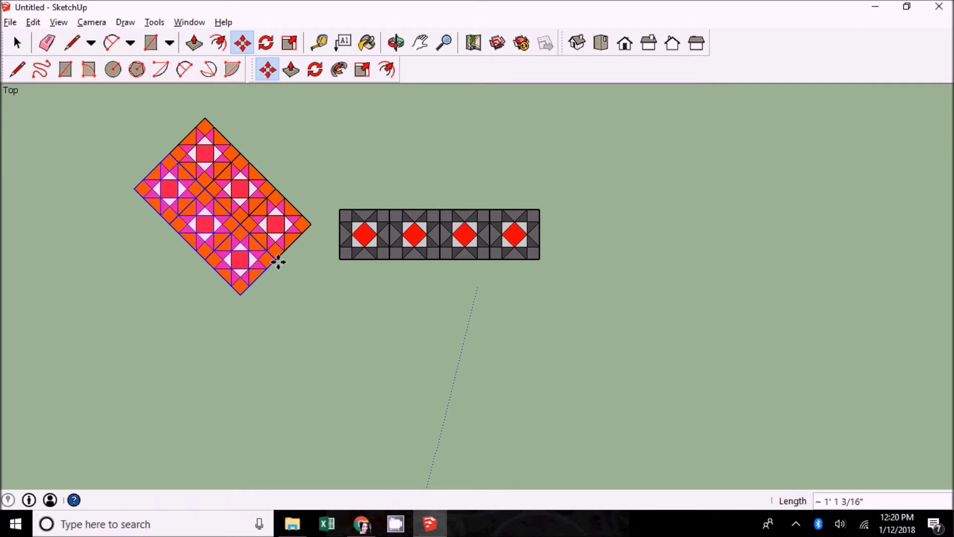
scroll(277, 277, down, 4)
scroll(301, 277, up, 6)
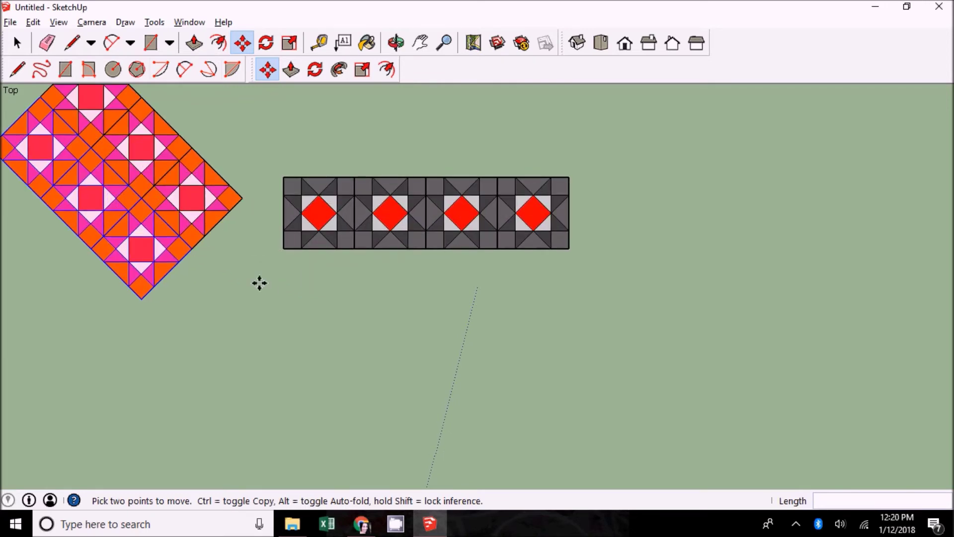
scroll(260, 284, down, 3)
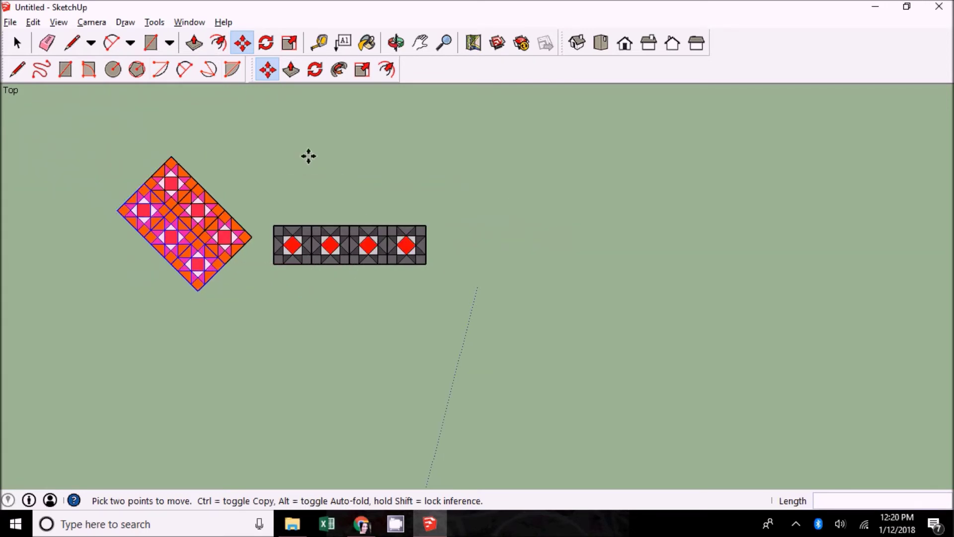
click(73, 42)
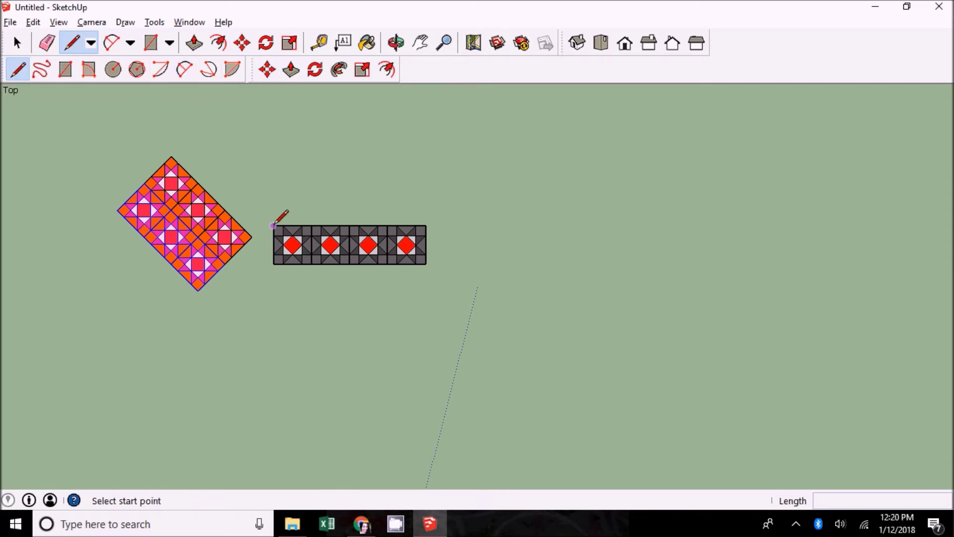
Use the Tape Measure to place a guide 6' right of the grey row's top-left corner.
click(320, 43)
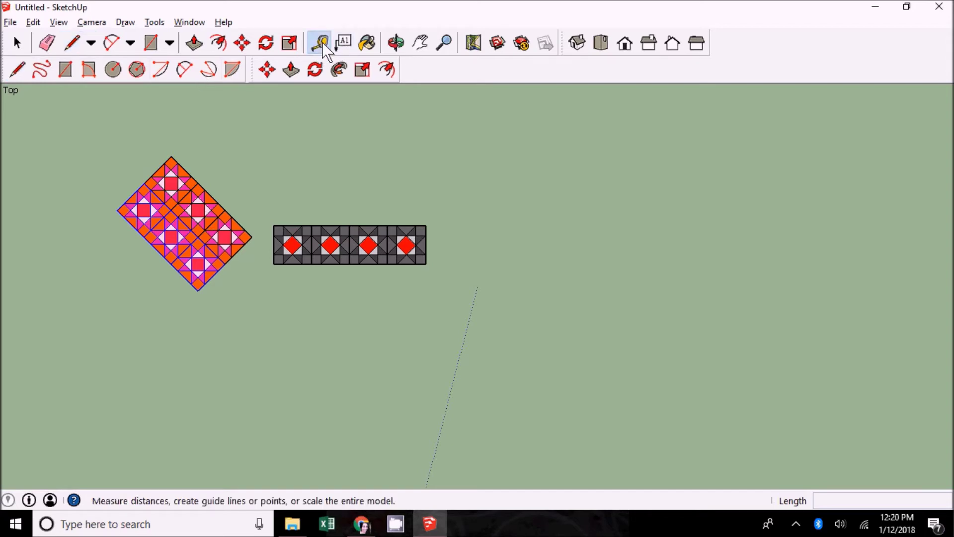
click(274, 226)
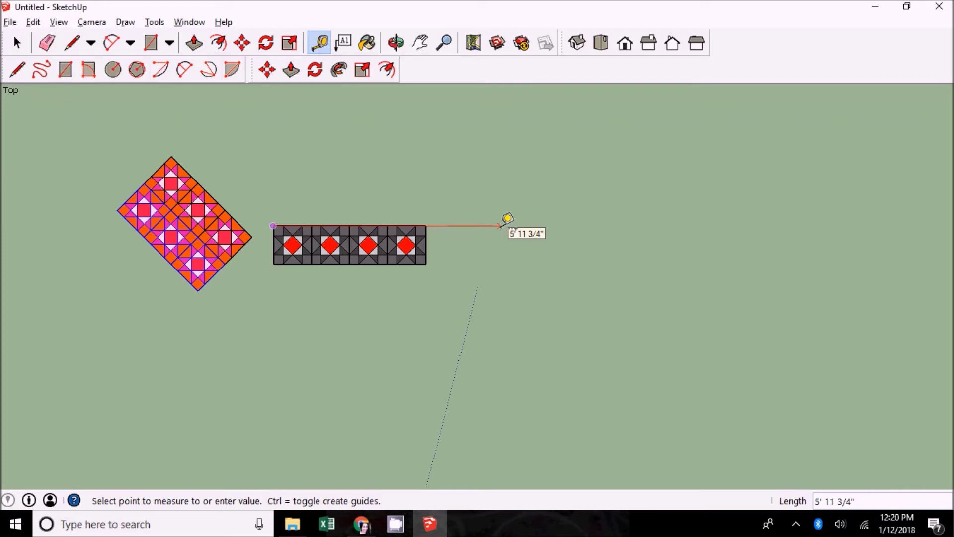
text(6)
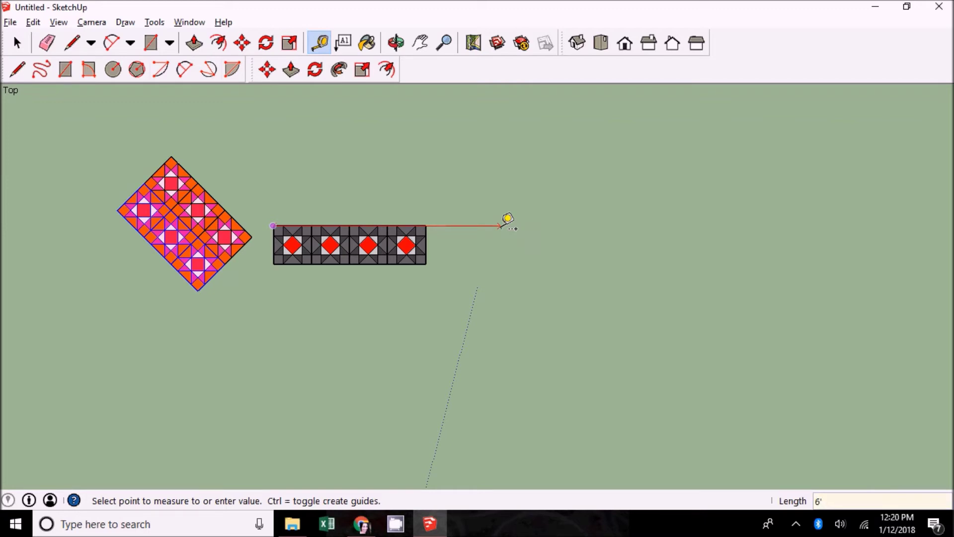
key(Return)
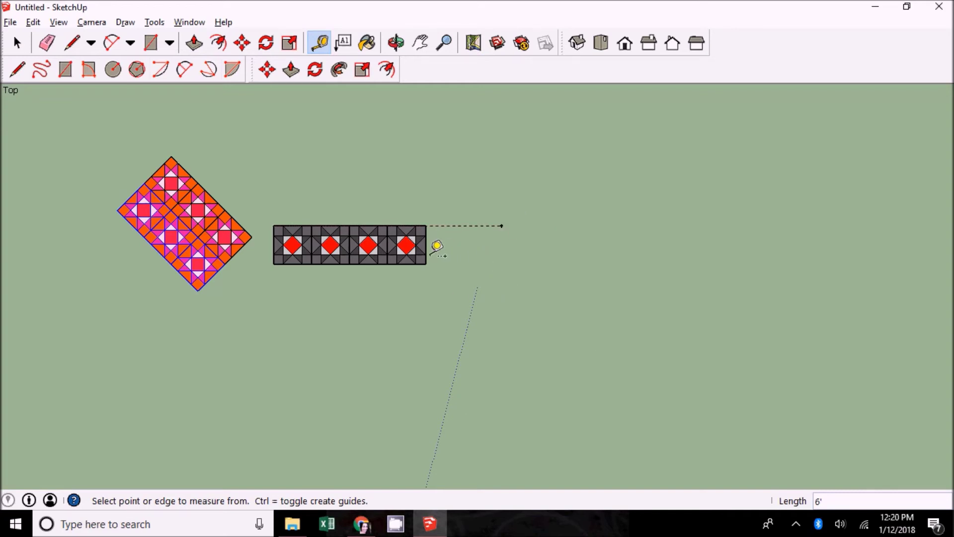
scroll(433, 250, up, 6)
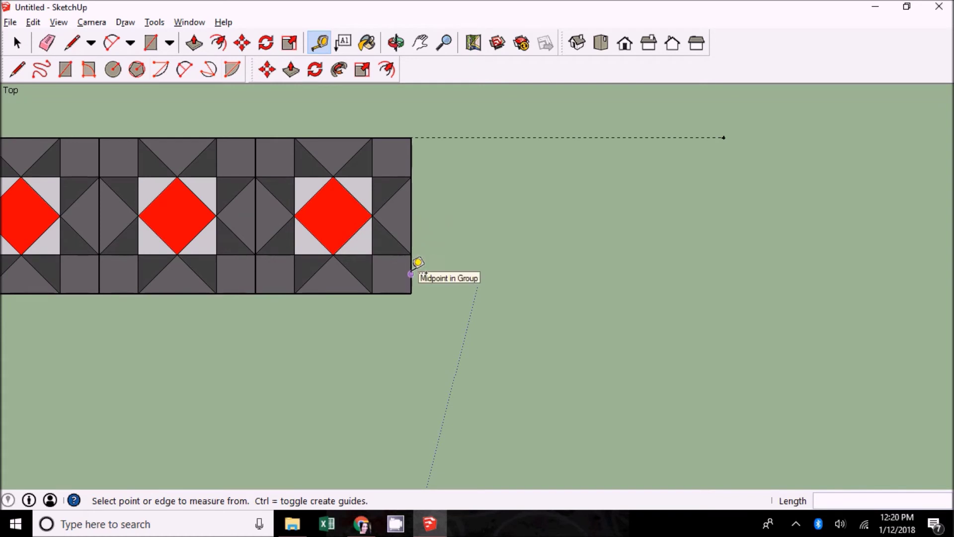
Add a vertical guide 2' out from the grey row's right-edge midpoint.
click(411, 273)
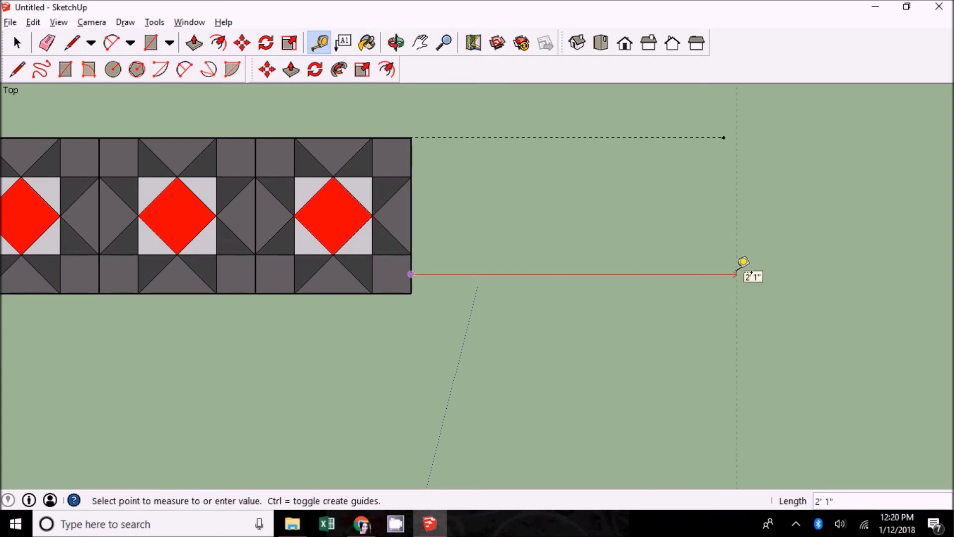
text(2')
key(Return)
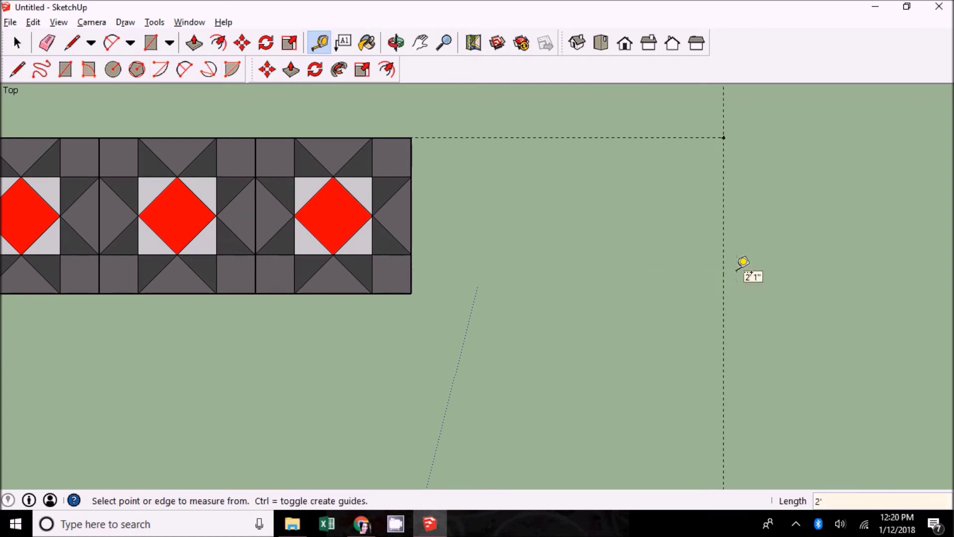
scroll(743, 262, down, 3)
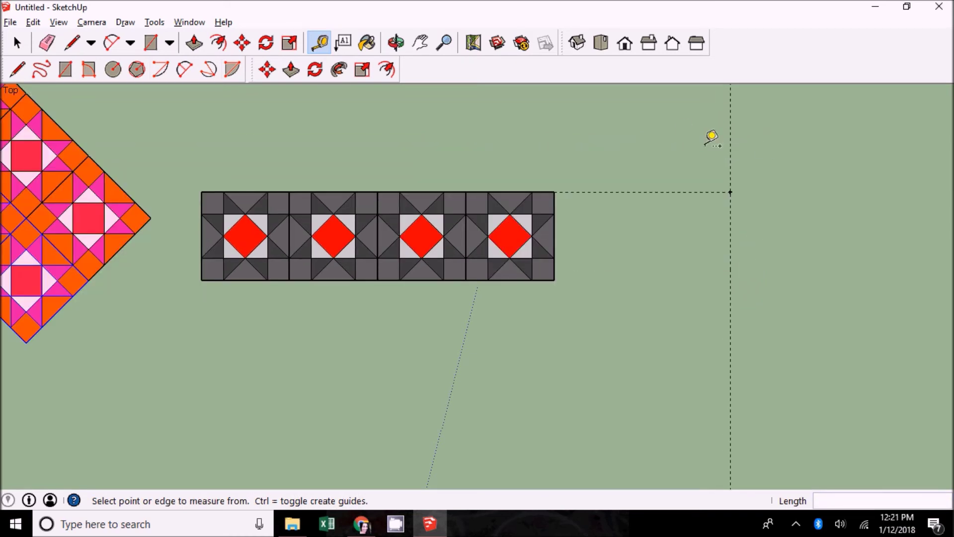
scroll(703, 139, down, 2)
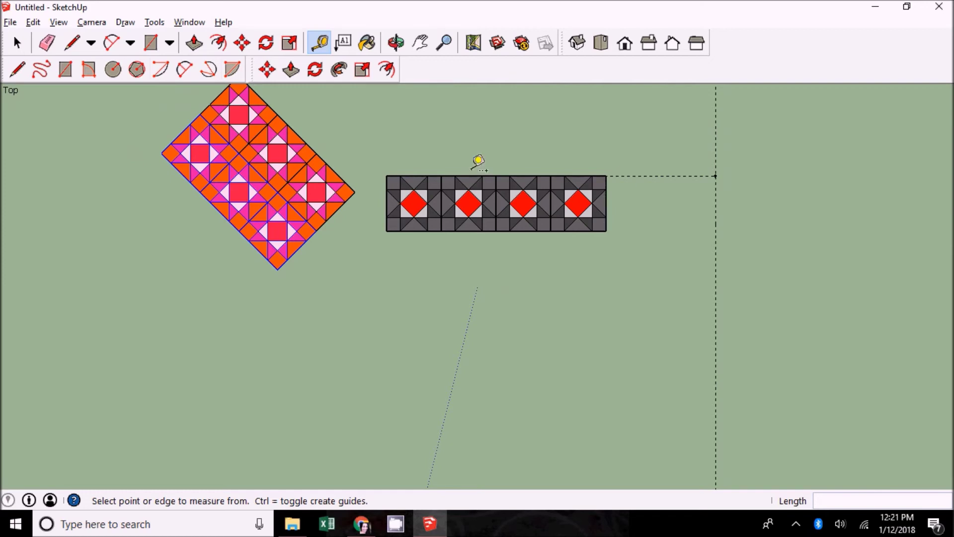
Add a horizontal guide 7' below the grey row's bottom edge.
click(552, 230)
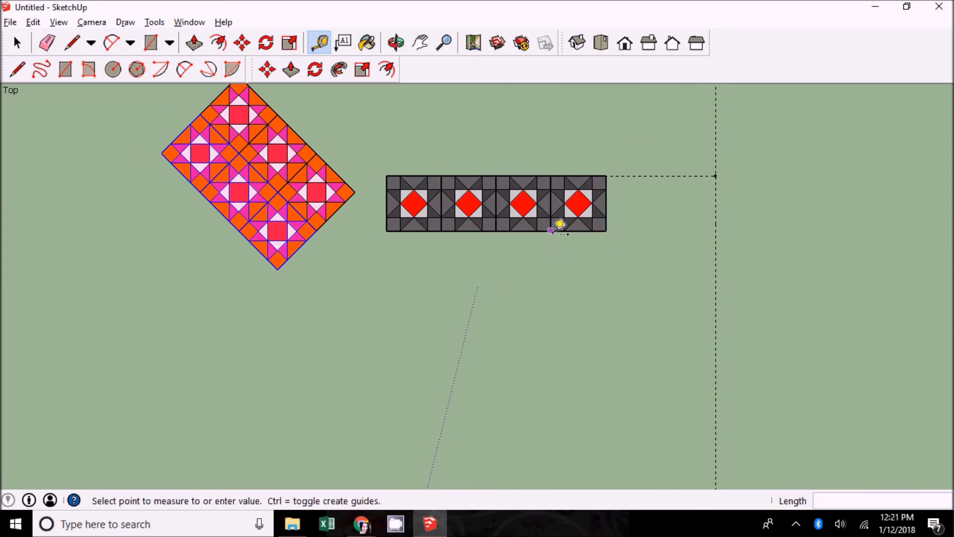
click(551, 401)
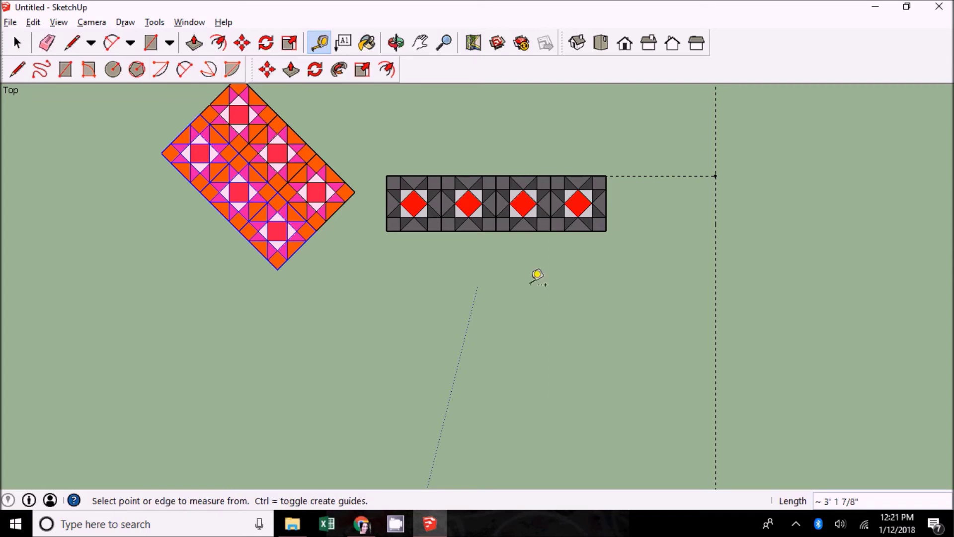
click(524, 230)
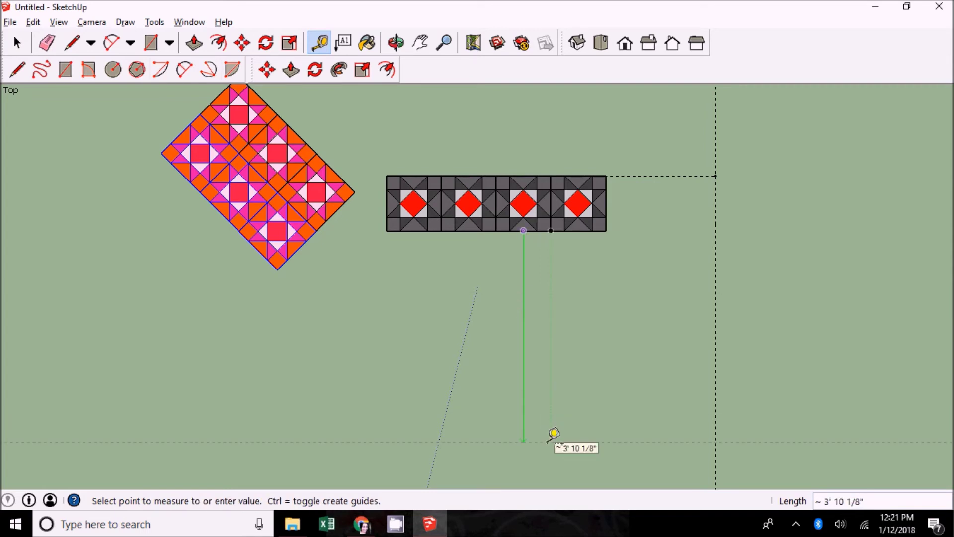
text(7)
key(Return)
scroll(681, 179, down, 3)
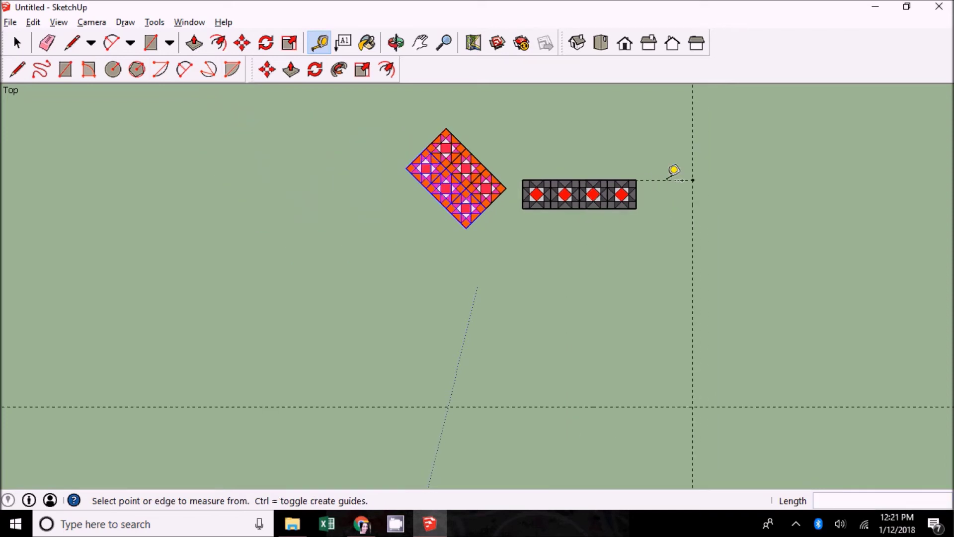
click(67, 68)
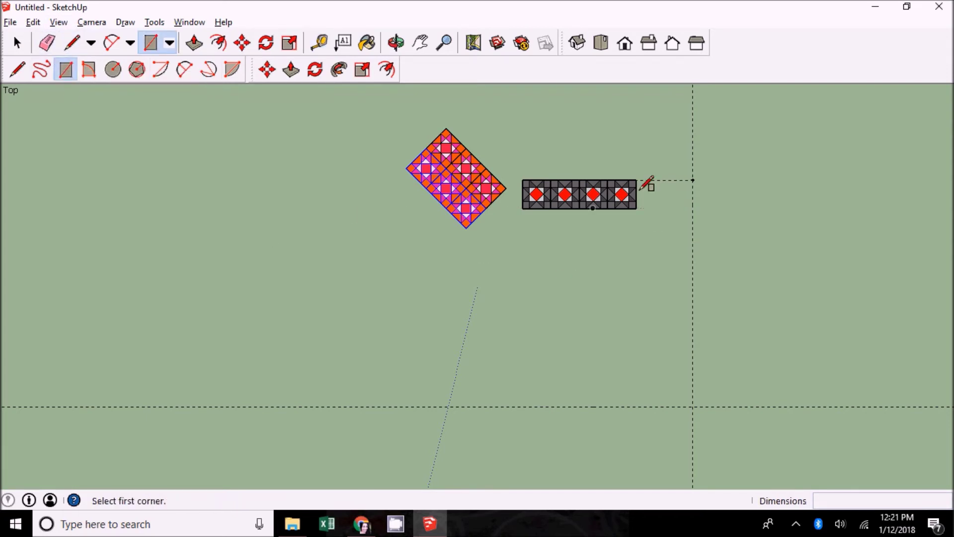
click(522, 180)
click(693, 407)
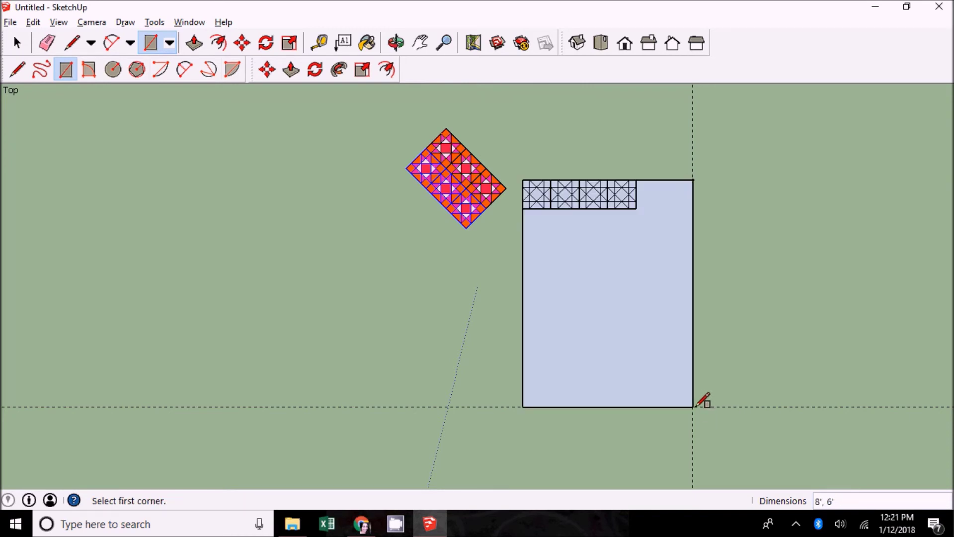
scroll(565, 198, up, 5)
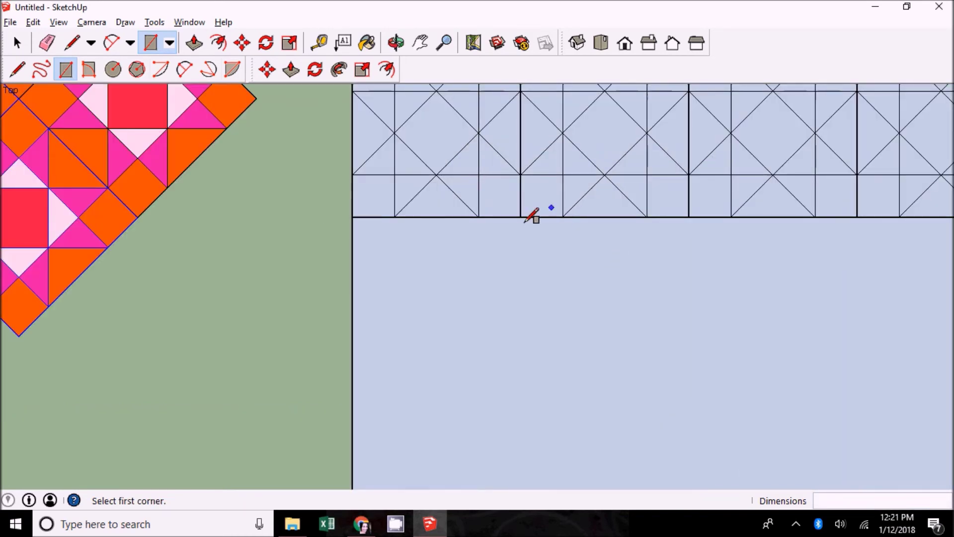
scroll(525, 221, down, 4)
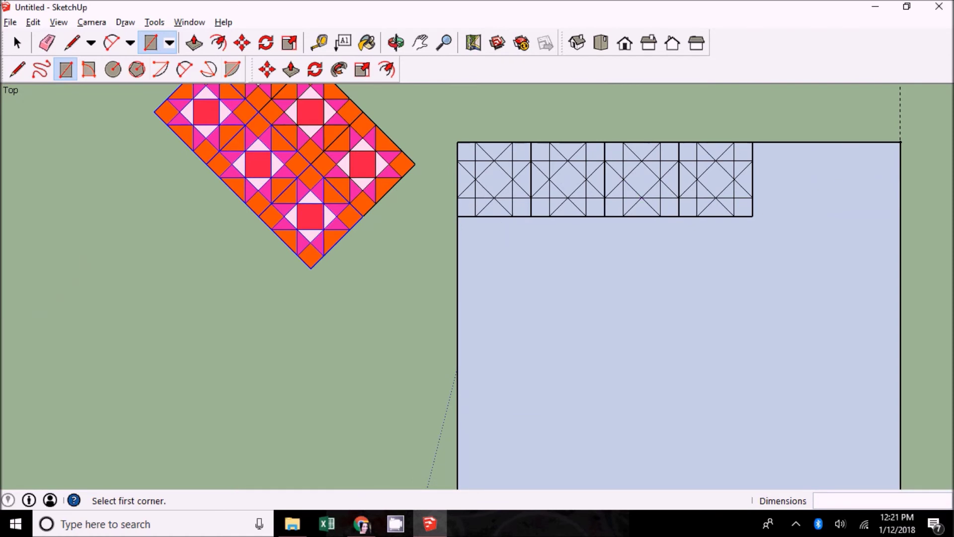
click(17, 43)
click(515, 180)
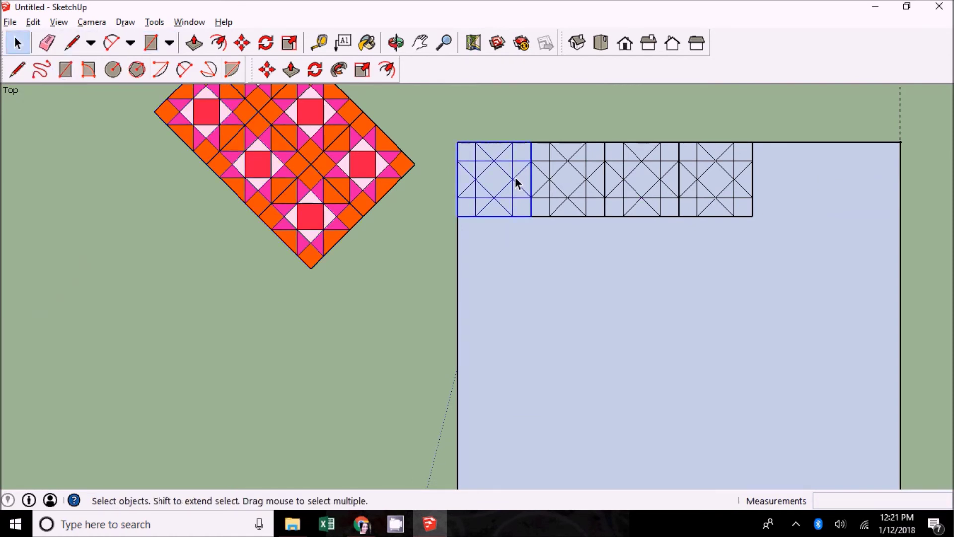
key(Delete)
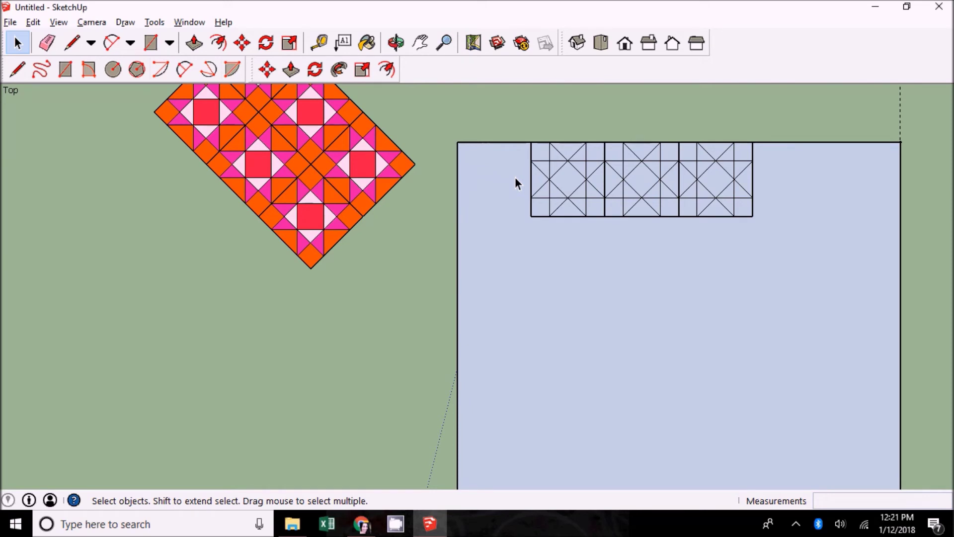
key(ctrl+z)
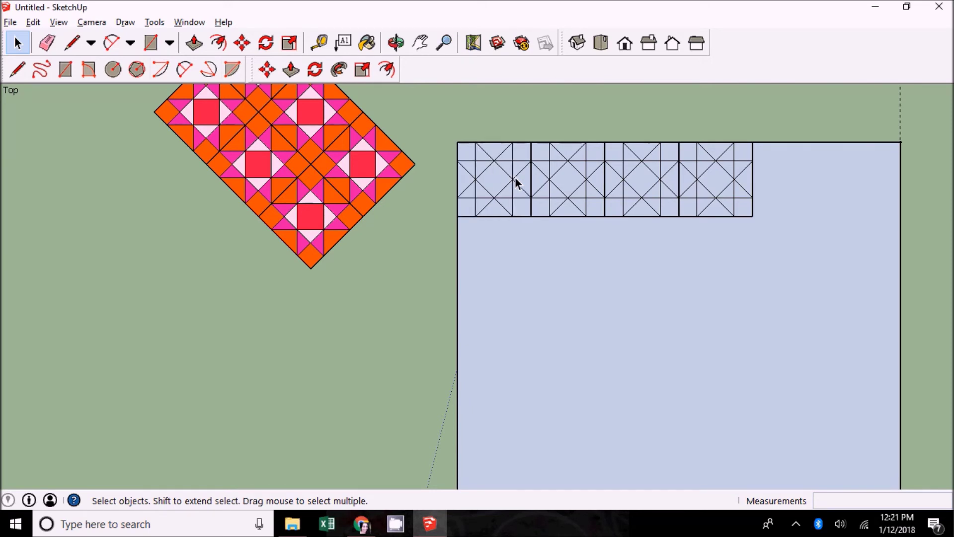
key(ctrl+z)
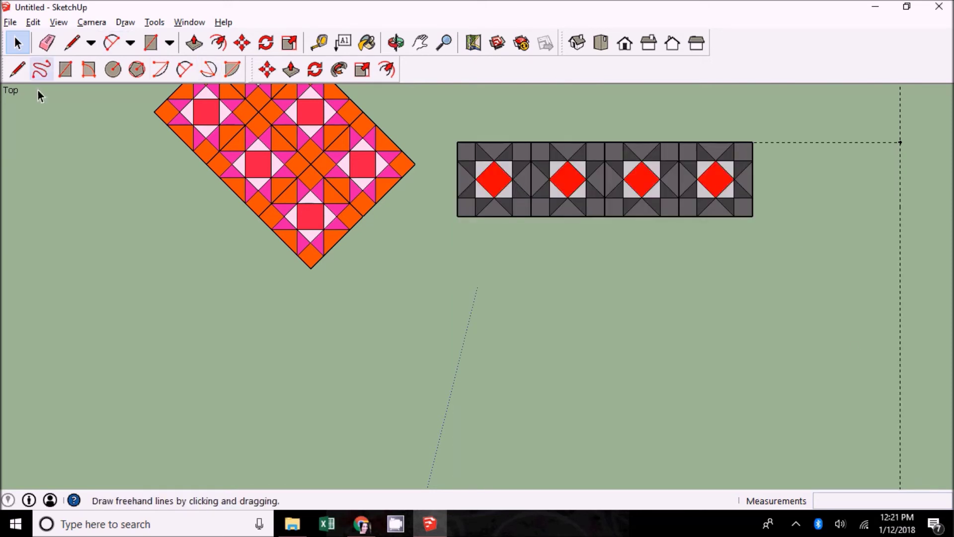
Draw light-blue rectangles from the grey row's corners out to the guide intersections.
click(71, 75)
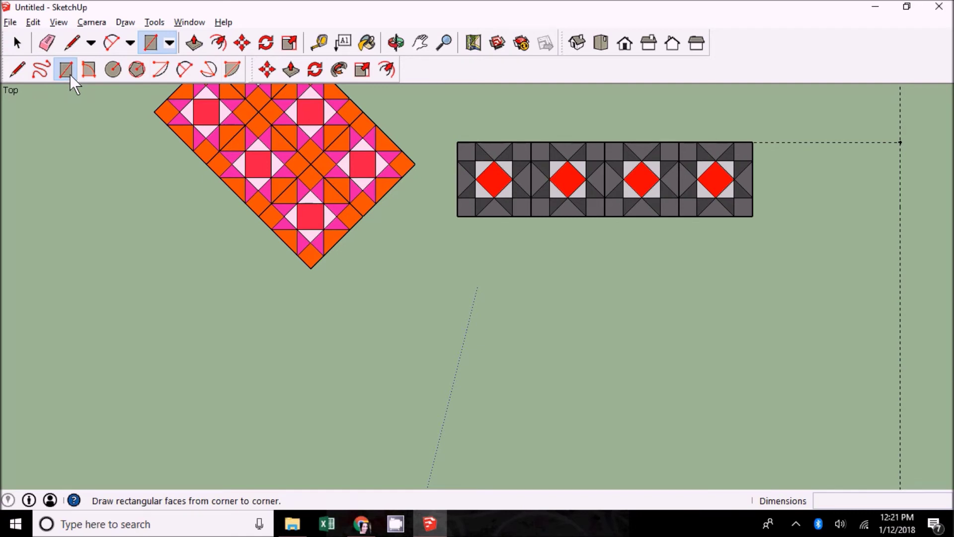
click(751, 216)
click(901, 142)
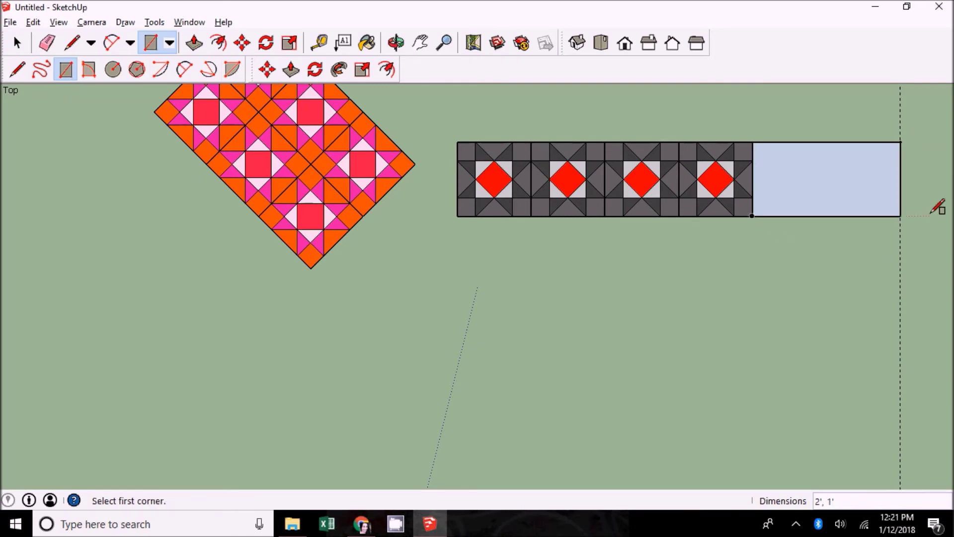
click(900, 215)
scroll(765, 92, down, 4)
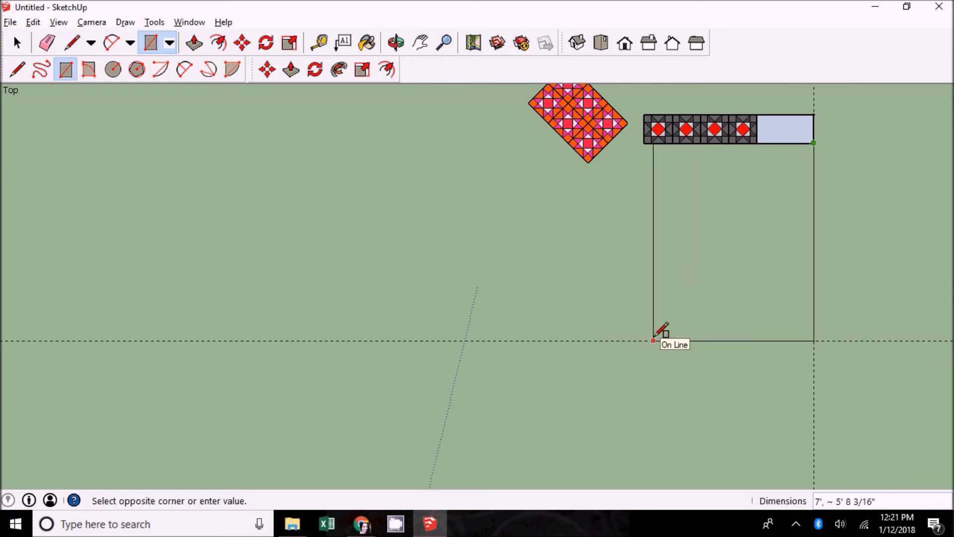
key(Escape)
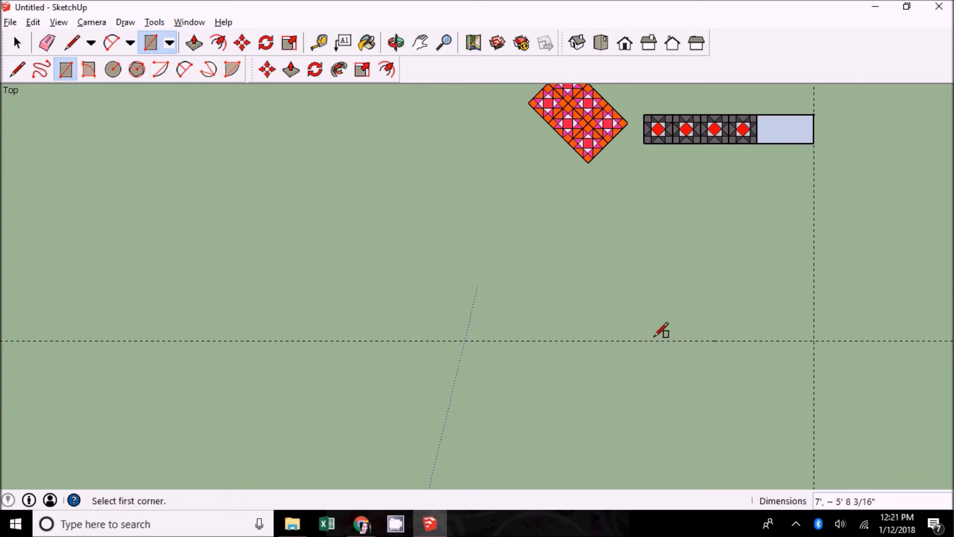
click(644, 143)
click(814, 341)
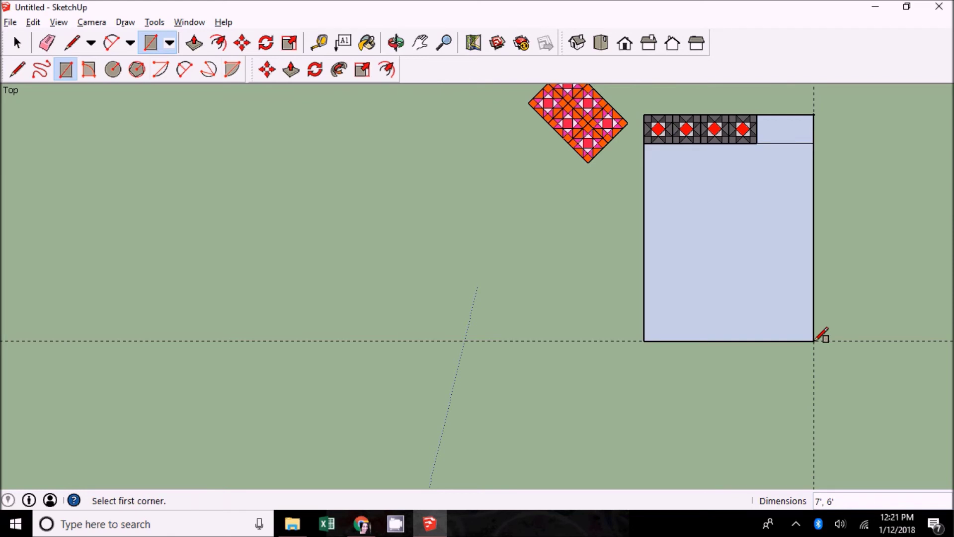
Erase the seam edge so the outline becomes one 7' × 6' light-blue rectangle.
click(47, 43)
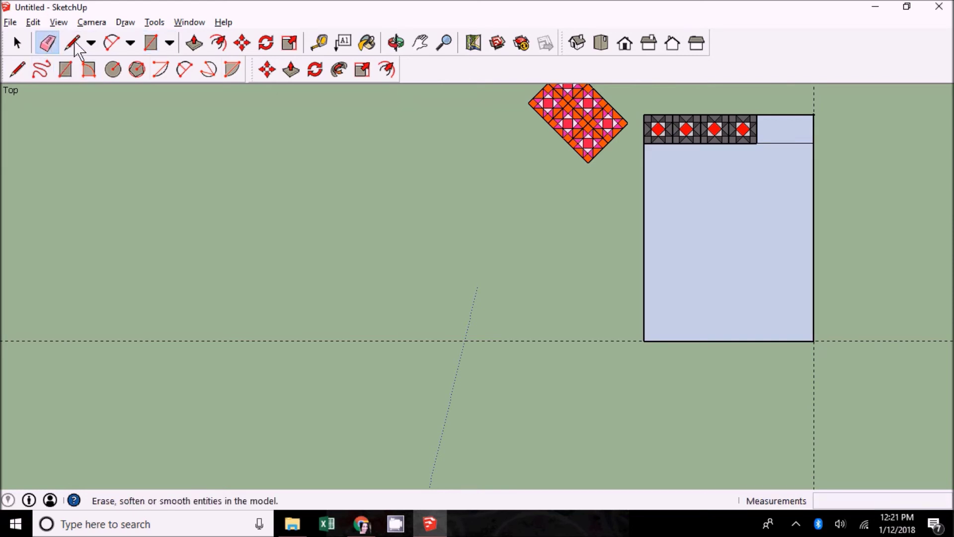
click(791, 143)
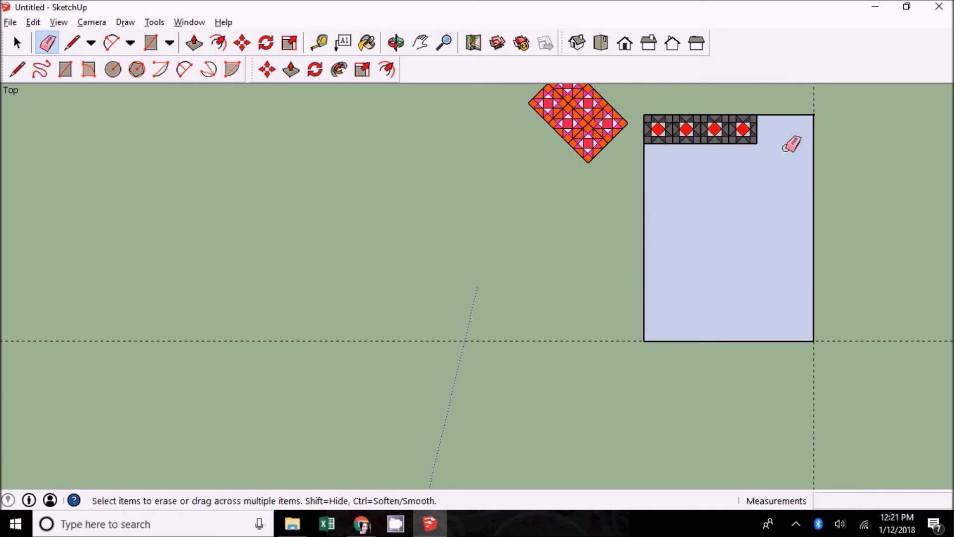
scroll(785, 148, up, 3)
scroll(8, 169, down, 4)
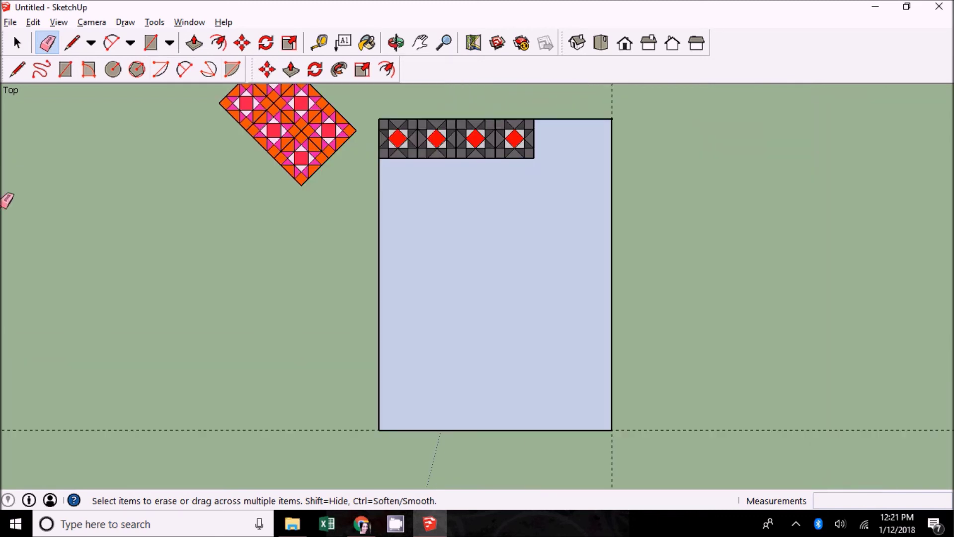
scroll(204, 244, down, 2)
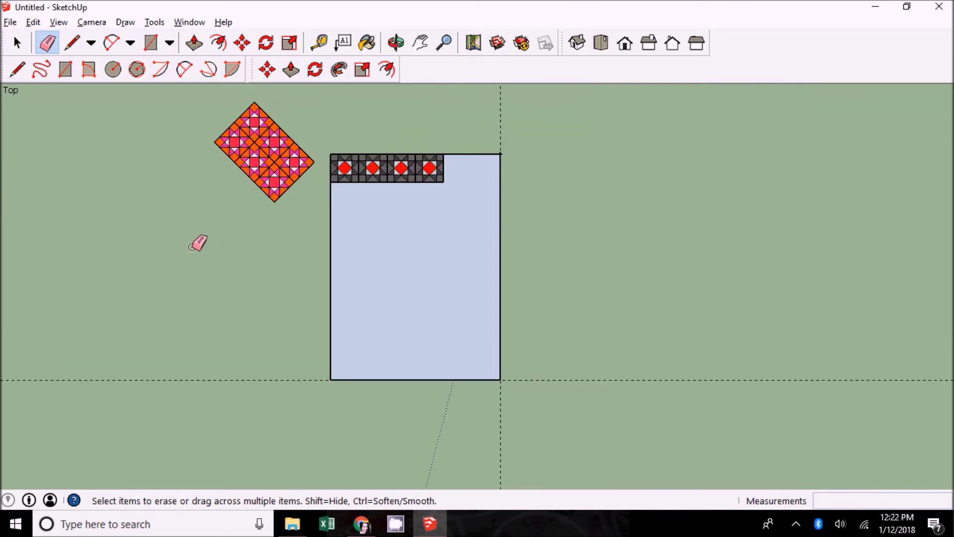